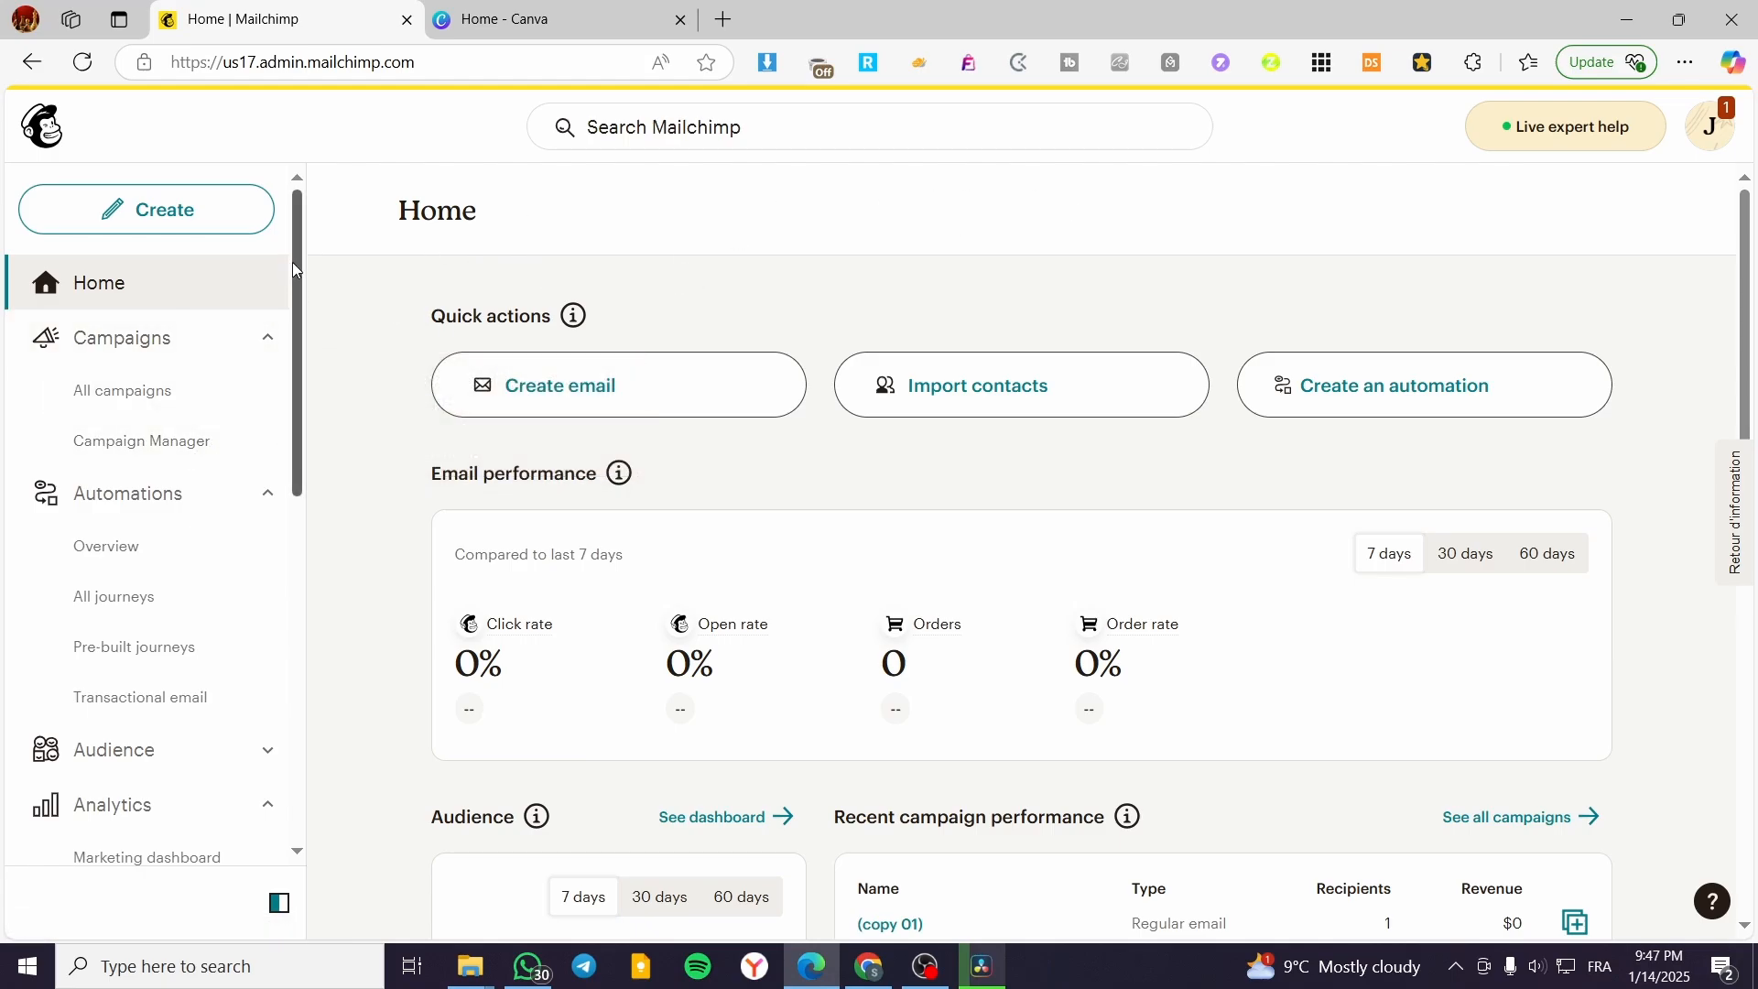
# Open the Discover page of Mailchimp's app integrations.
pyautogui.moveTo(293, 262); pyautogui.dragTo(305, 699)
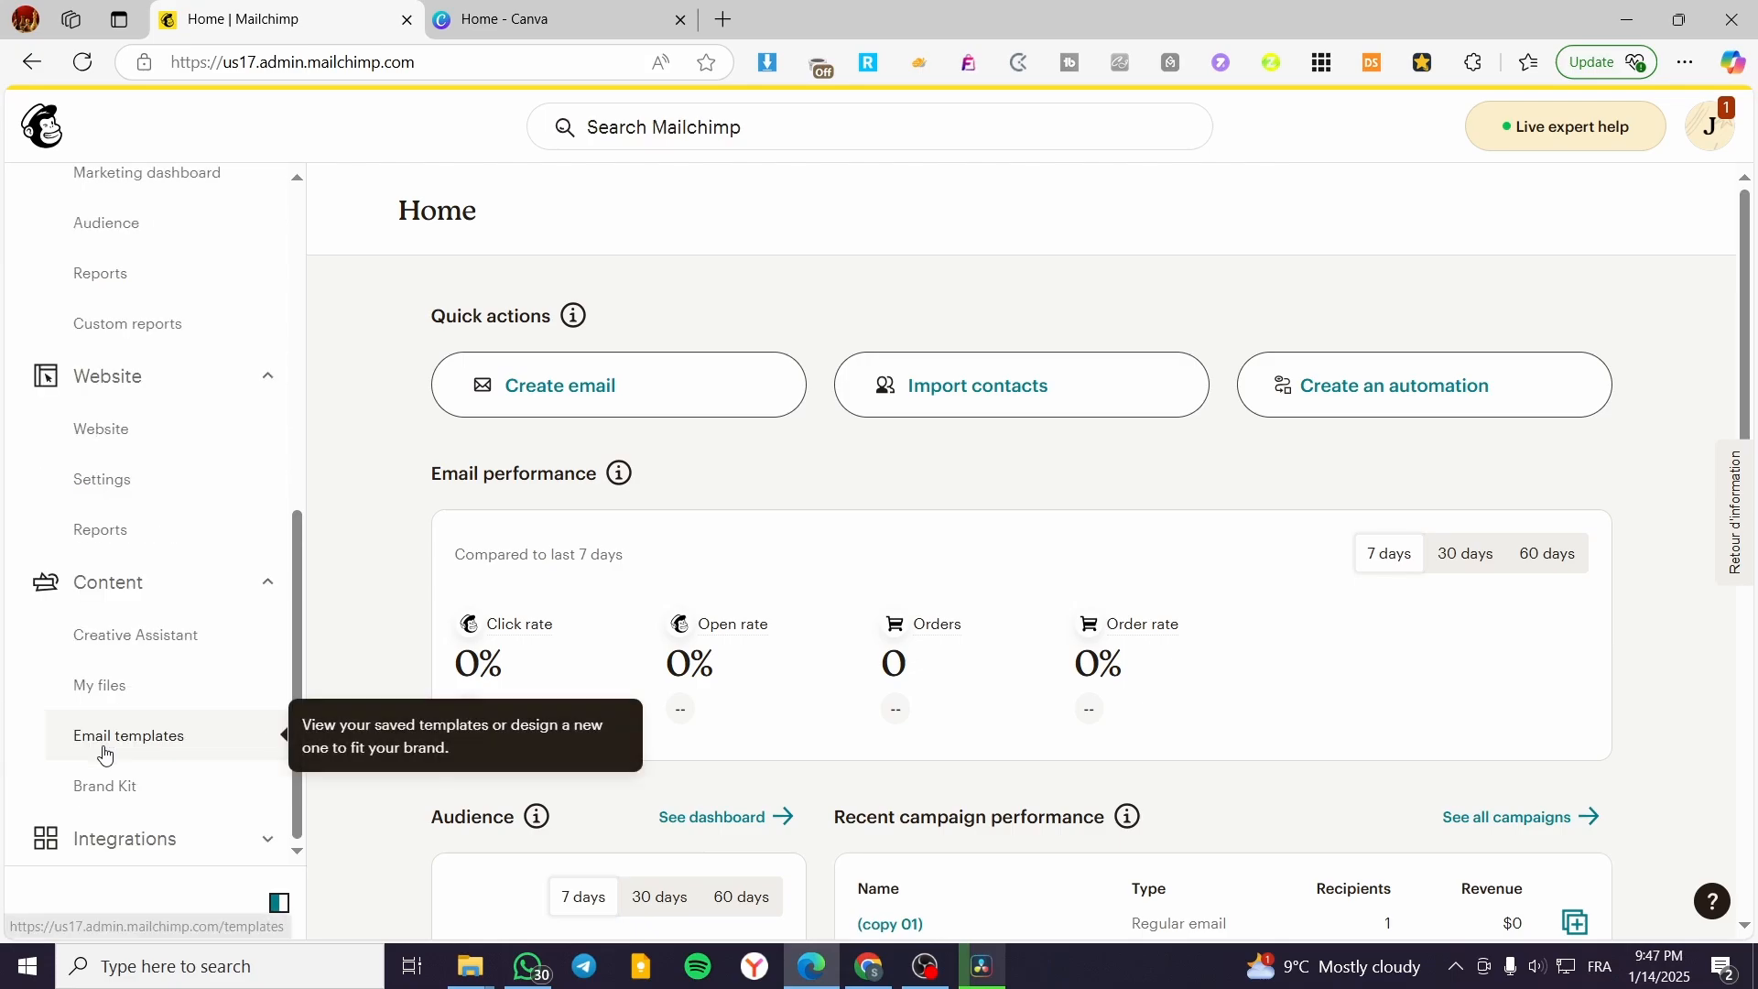
pyautogui.click(103, 790)
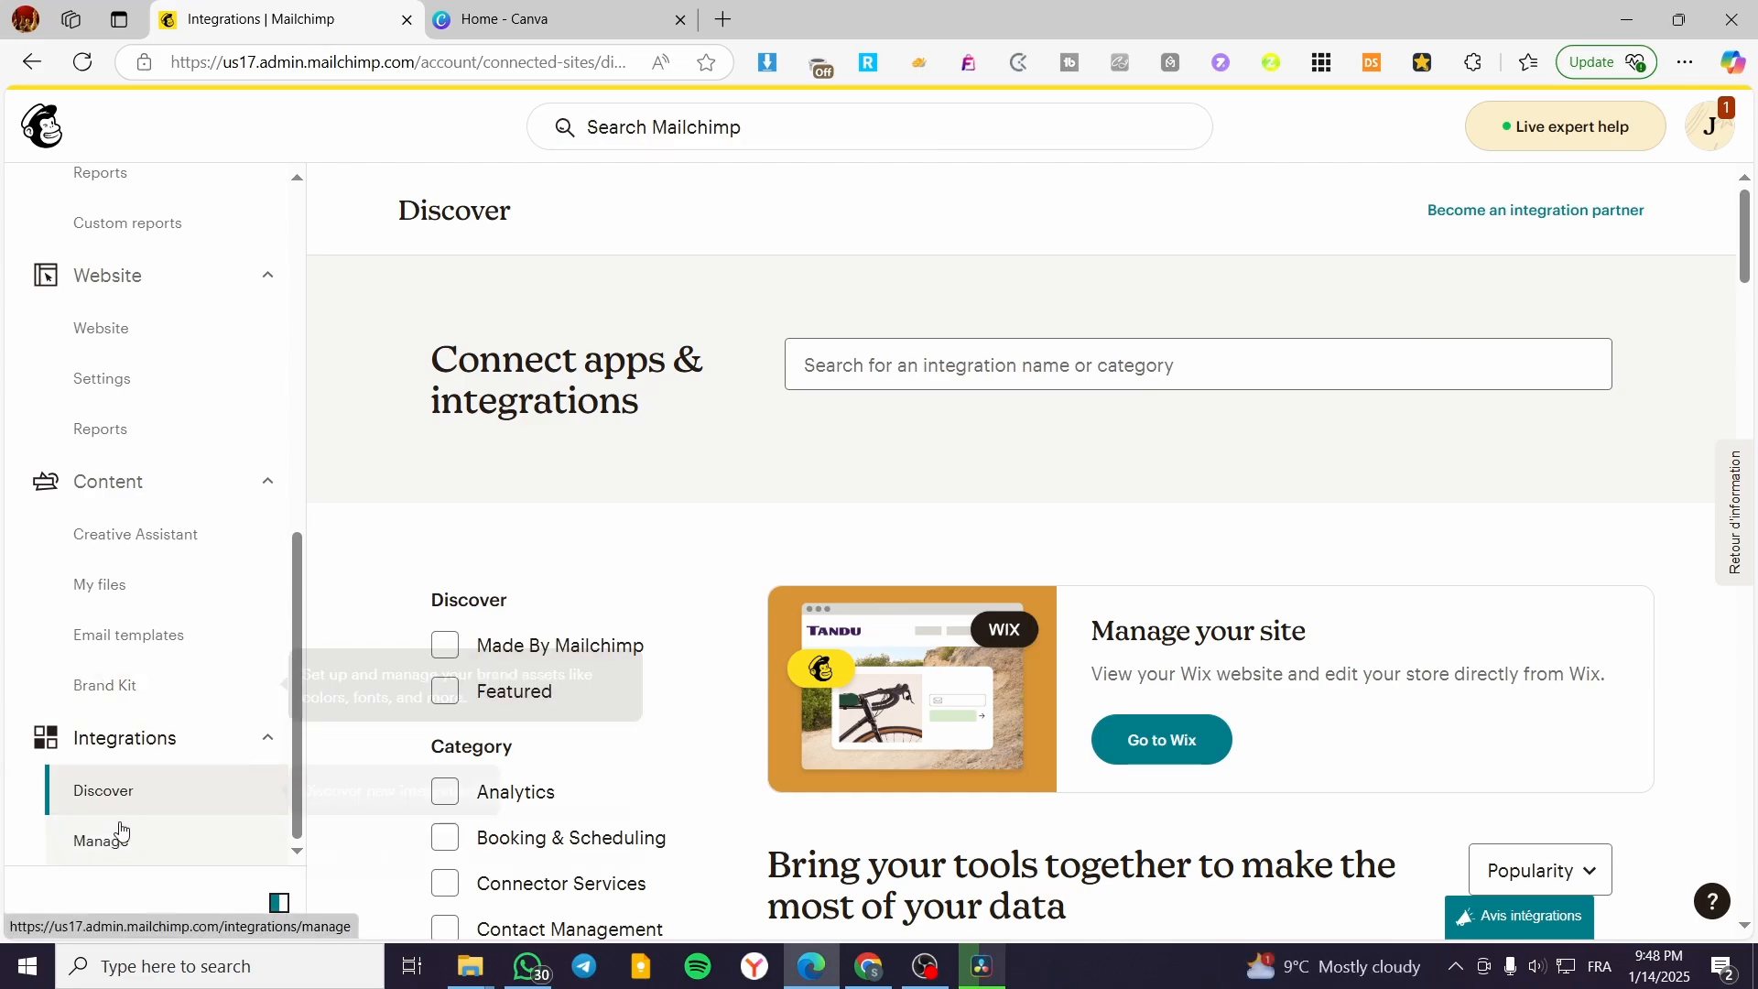
# Look through the first page of apps in the integrations directory, from Canva and Zapier to Squarespace Commerce.
pyautogui.scroll(-6, 1190, 596)
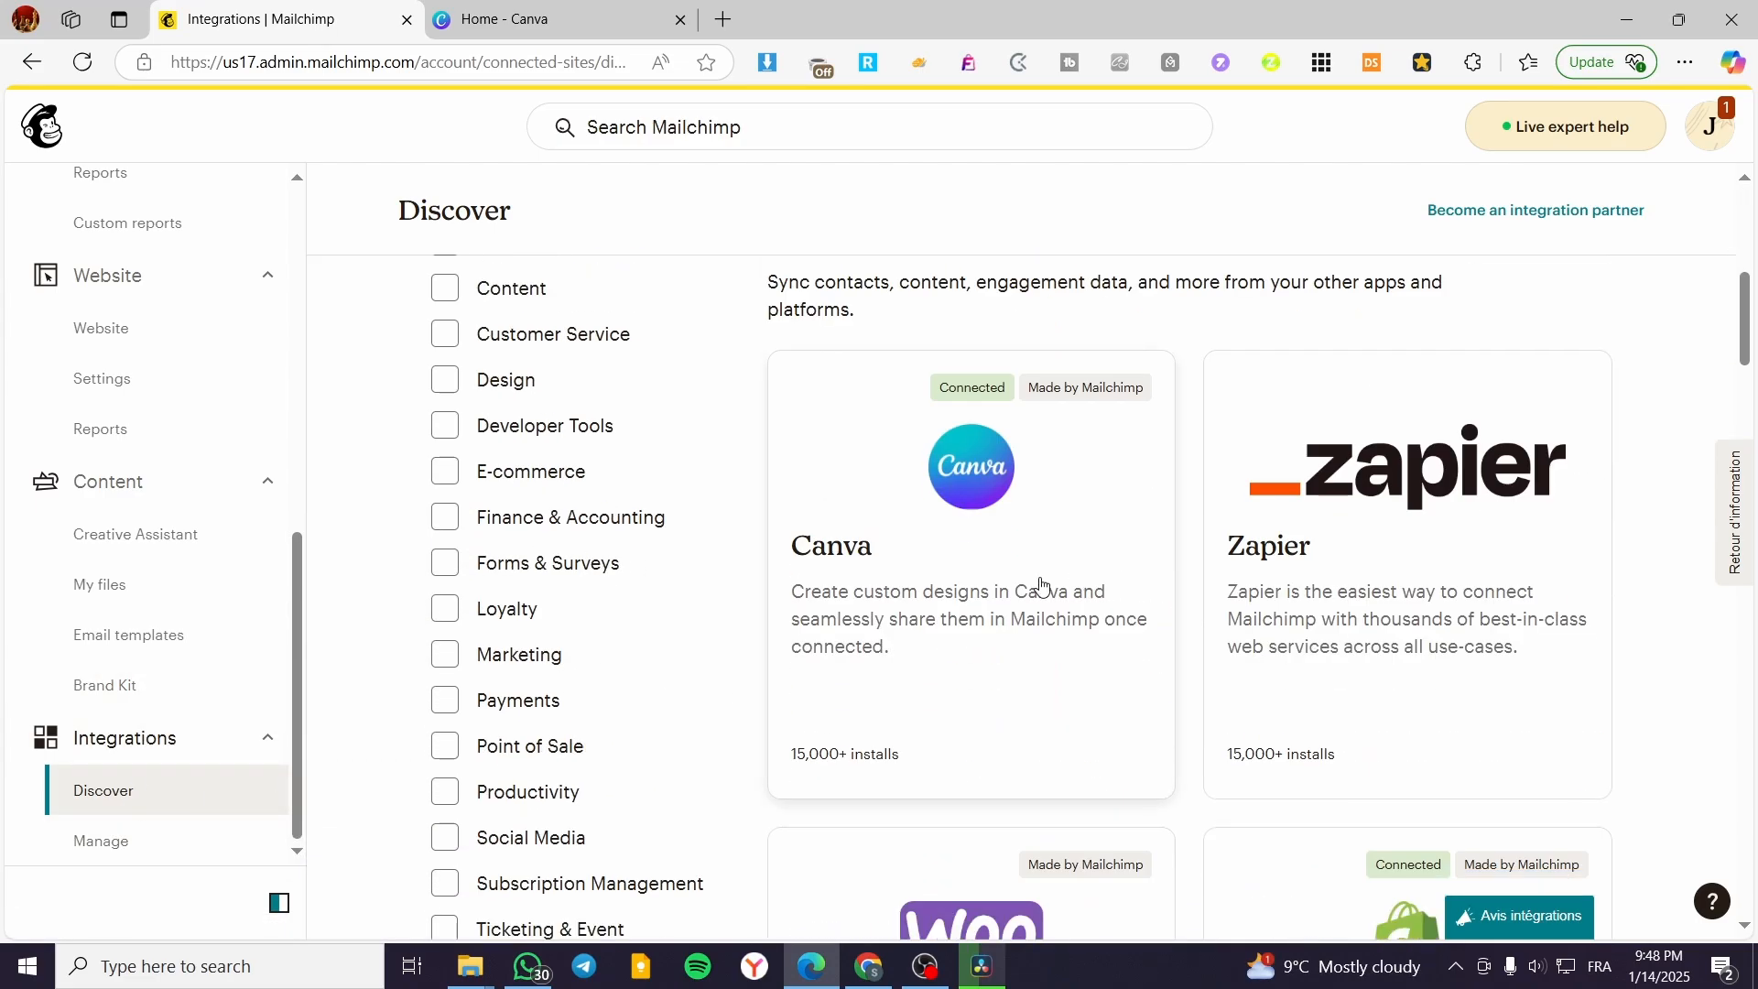
pyautogui.scroll(-2, 1040, 586)
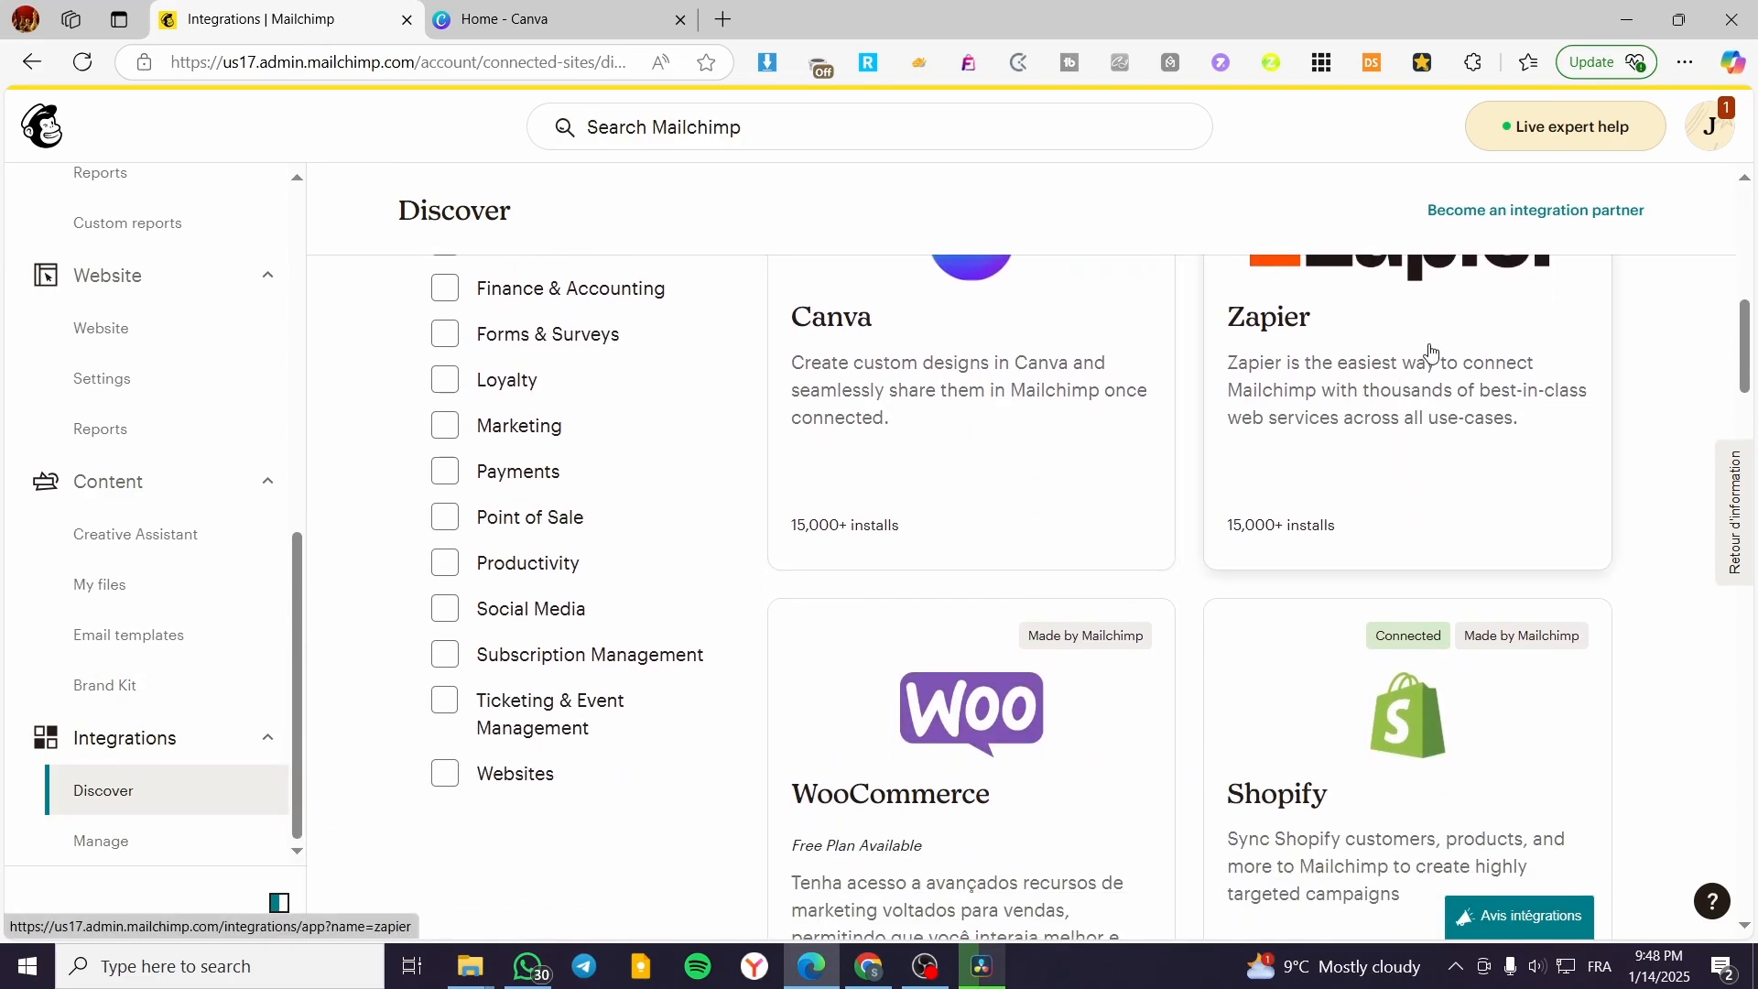
pyautogui.scroll(2, 1378, 433)
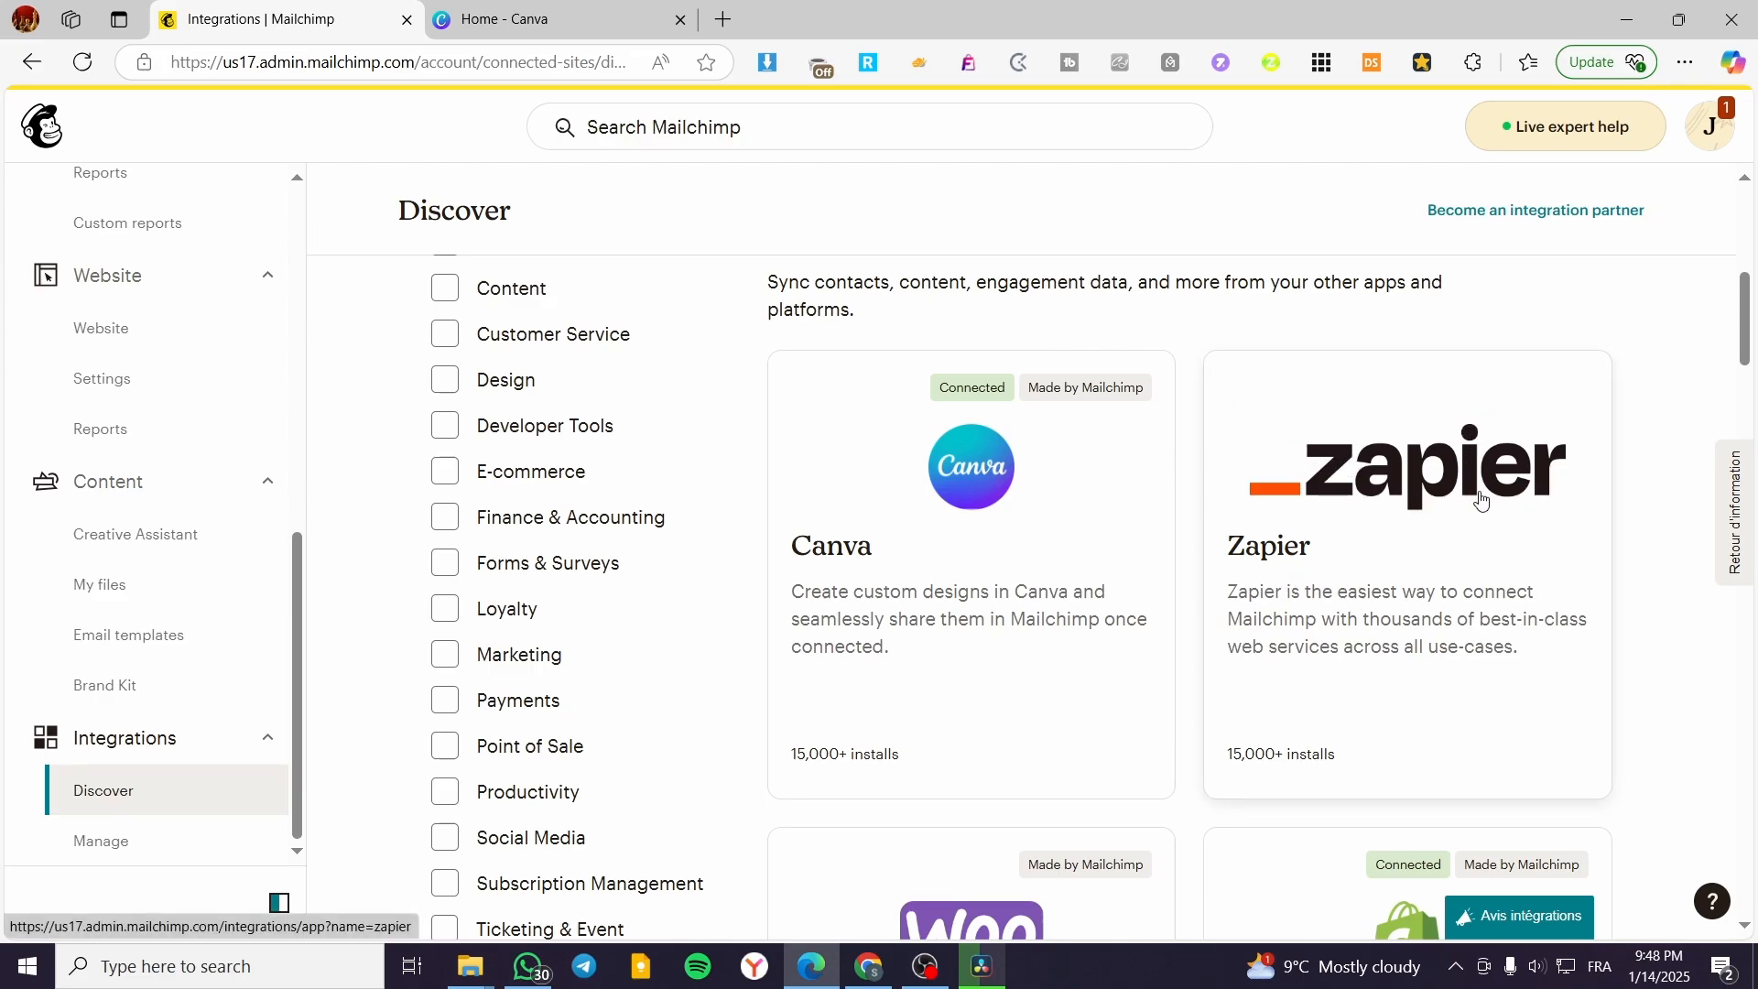
pyautogui.scroll(-3, 1075, 495)
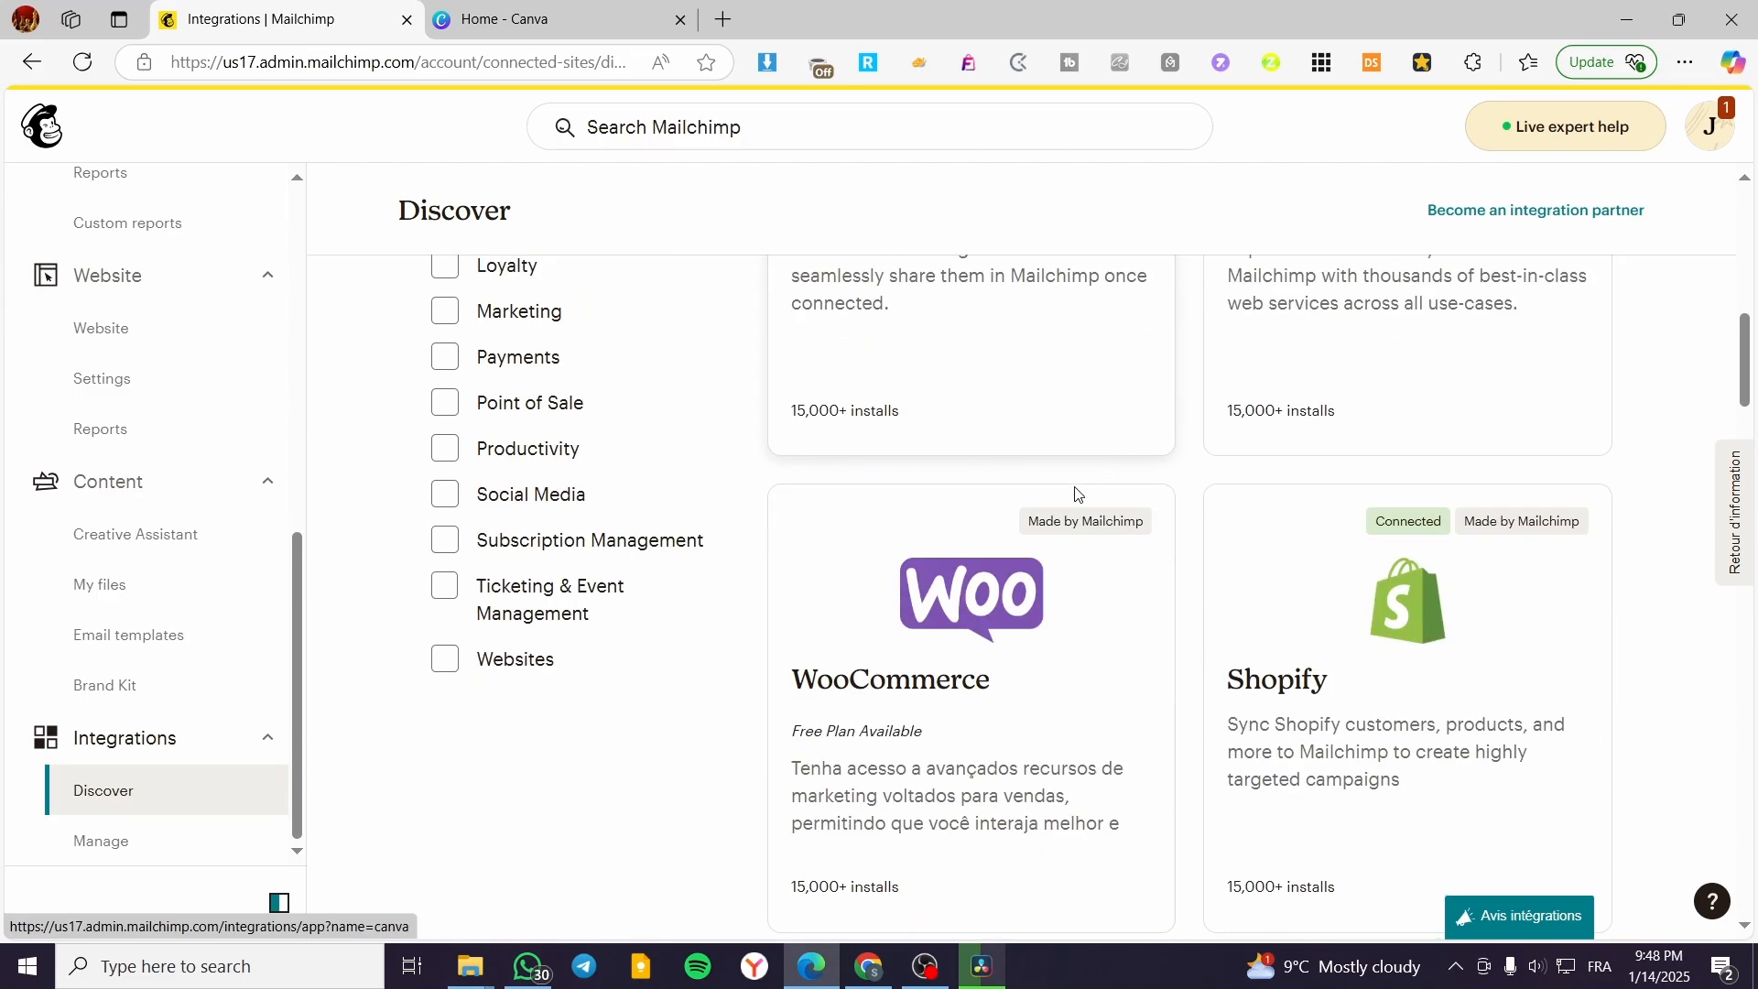
pyautogui.scroll(-3, 1439, 359)
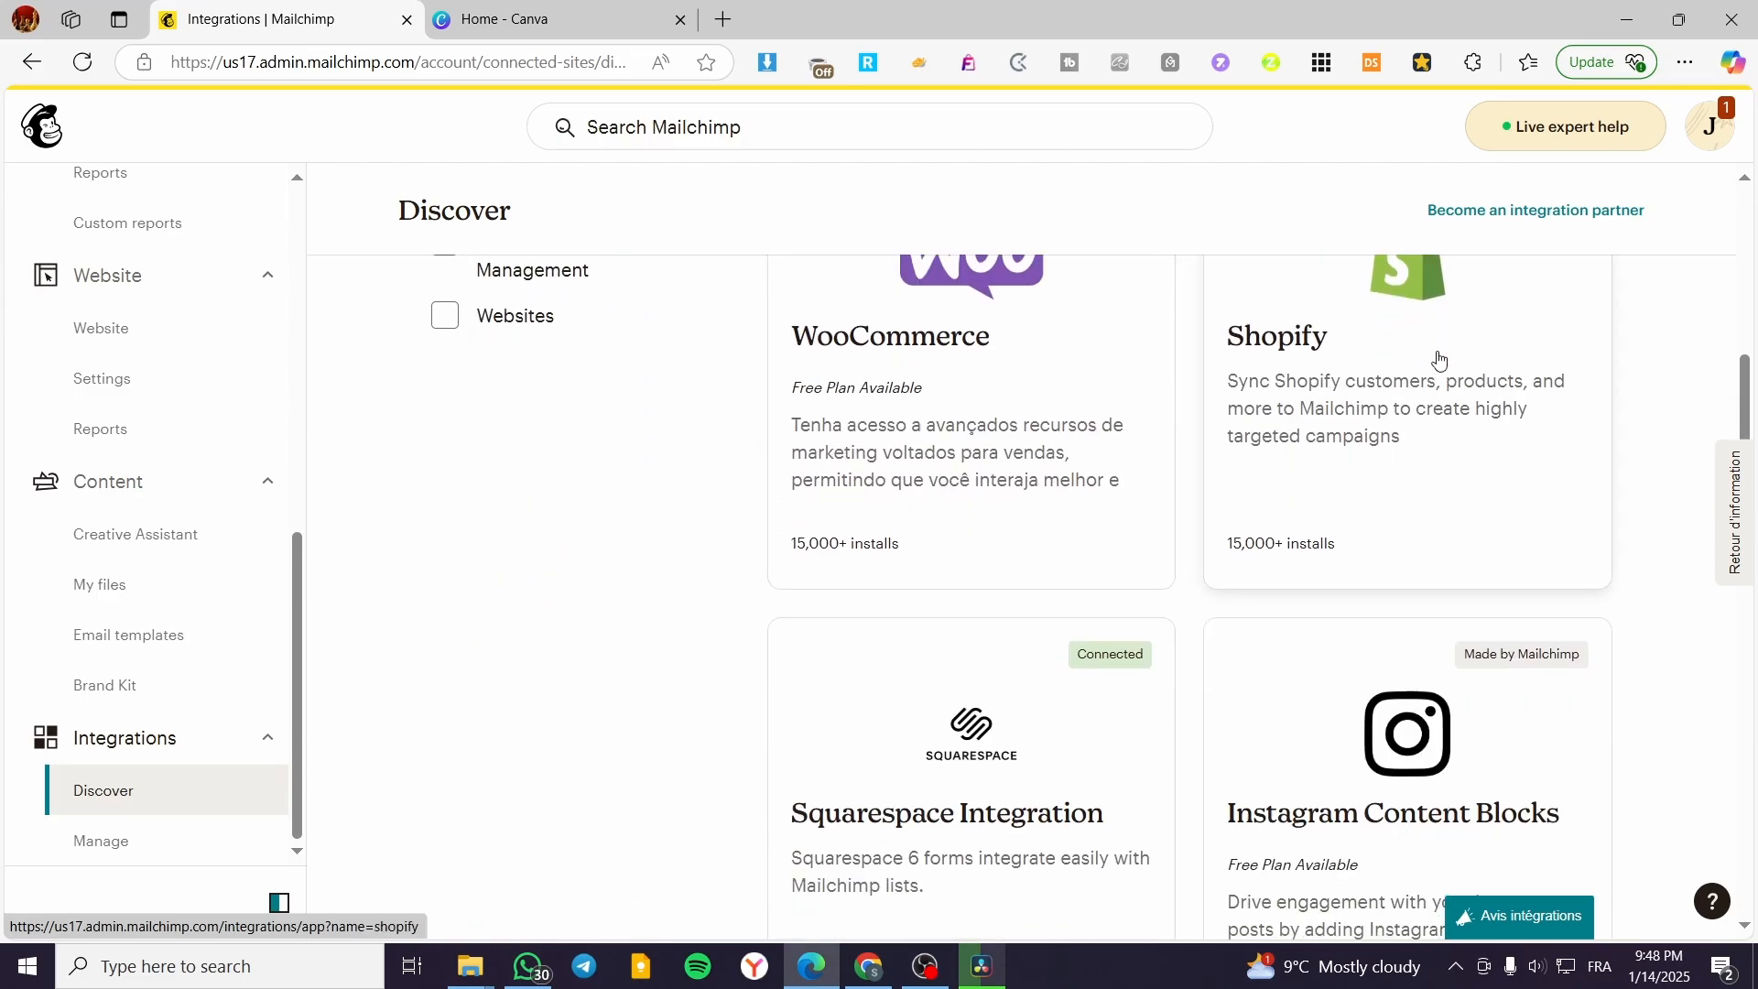
pyautogui.scroll(-3, 1440, 359)
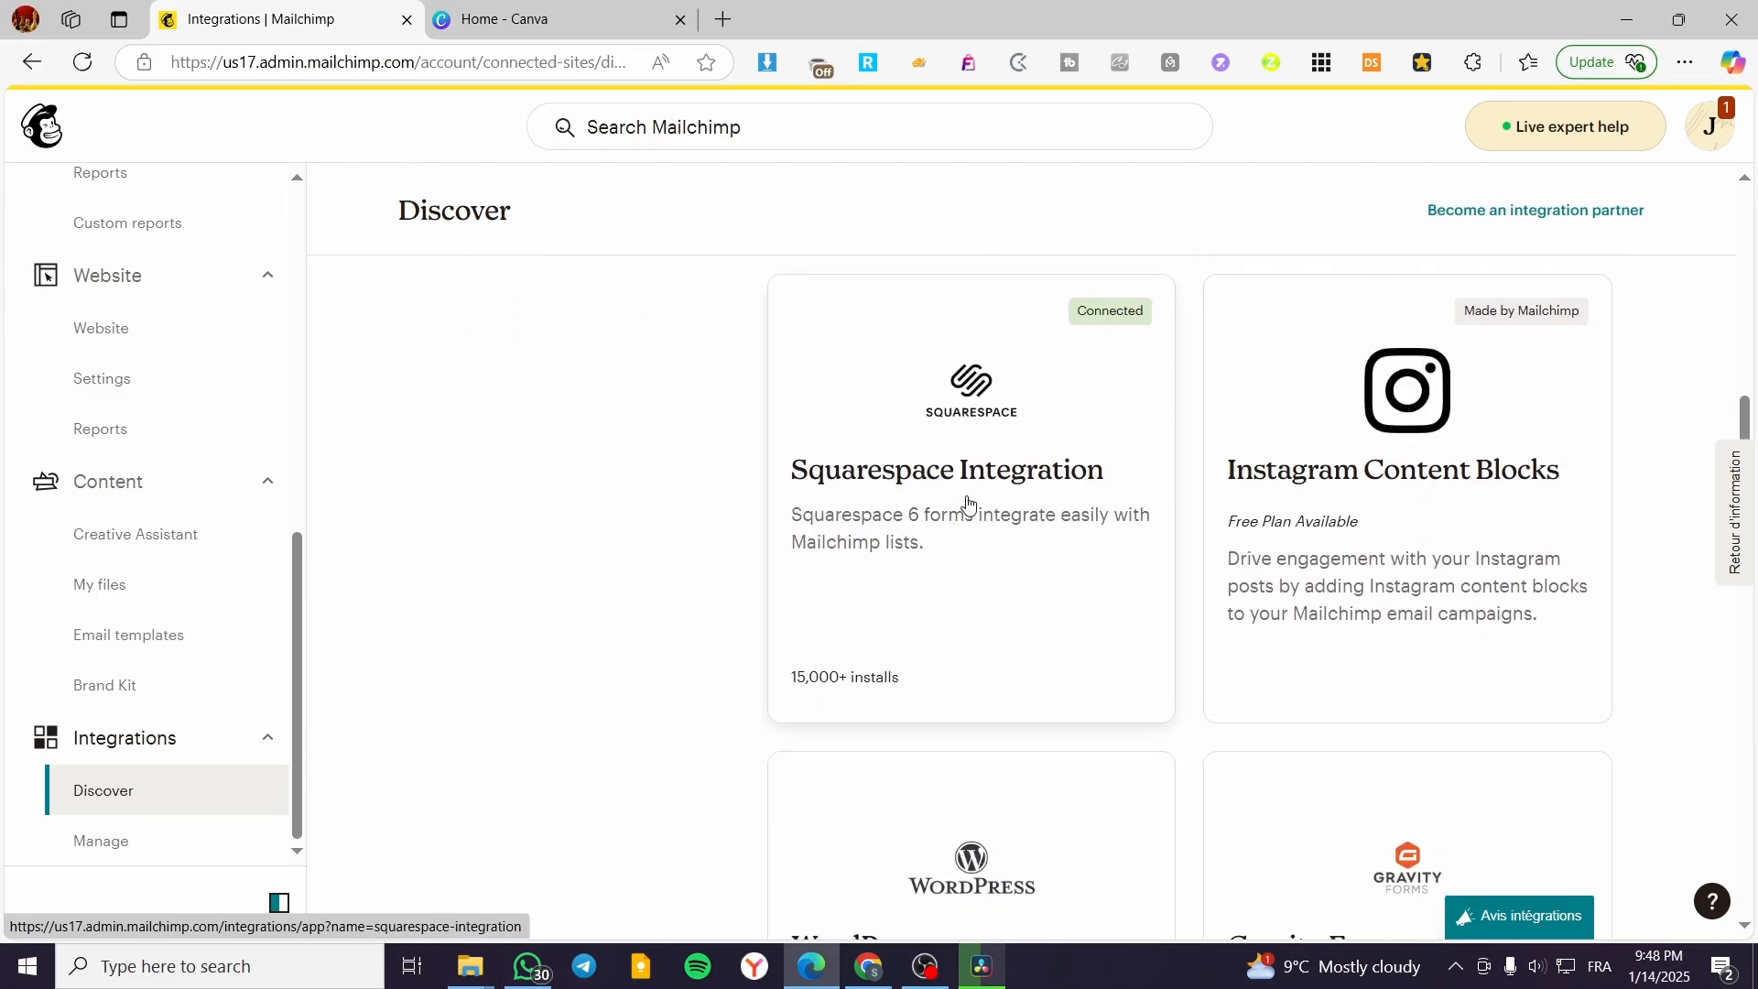
pyautogui.scroll(-2, 1393, 493)
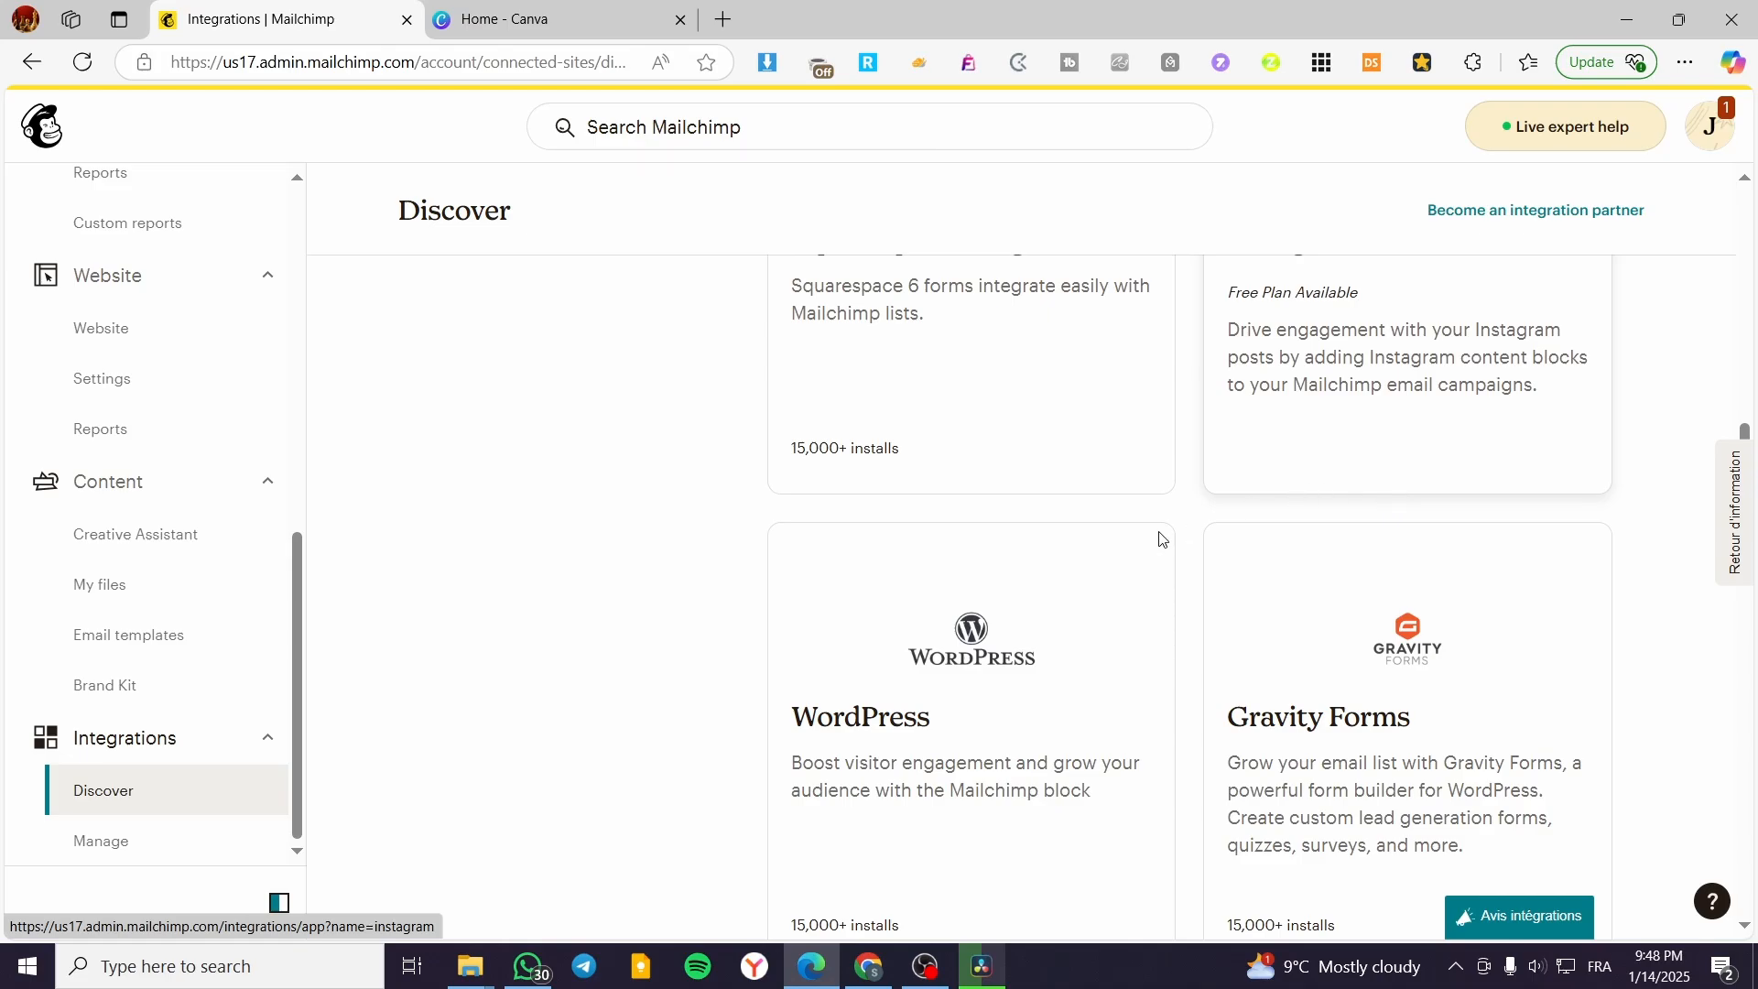
pyautogui.scroll(-3, 1159, 538)
pyautogui.scroll(-3, 1503, 553)
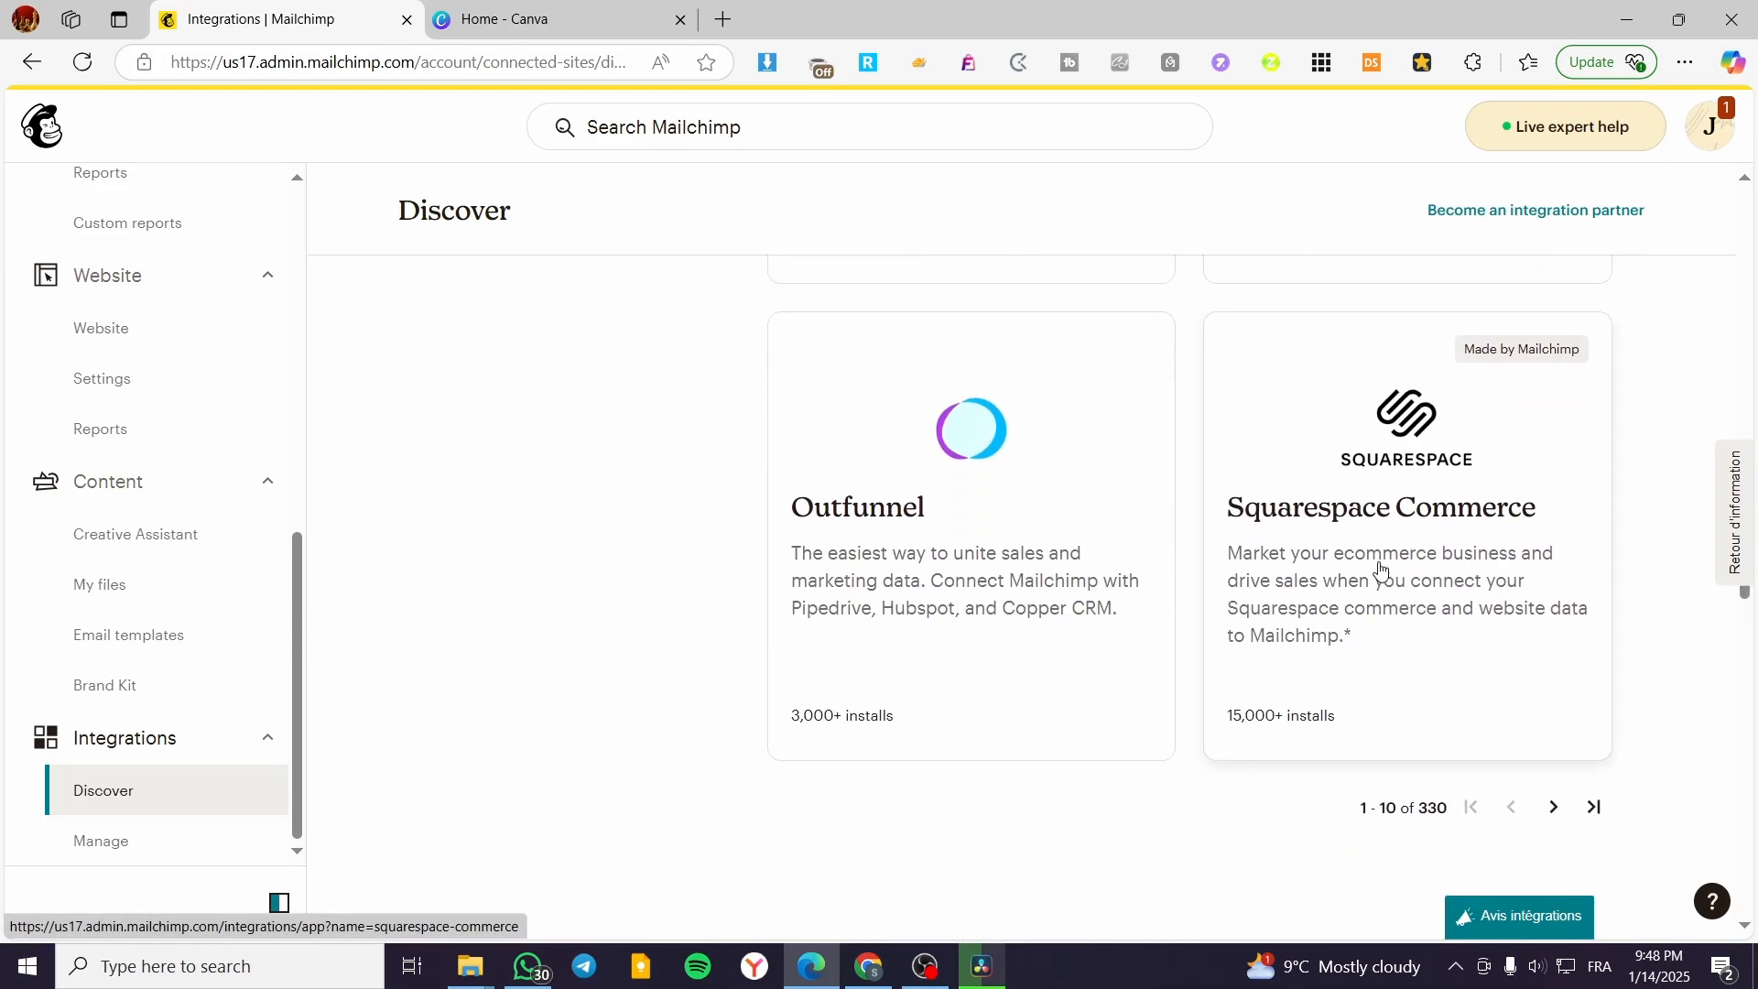
pyautogui.scroll(-2, 1381, 569)
pyautogui.scroll(7, 1159, 560)
pyautogui.scroll(-6, 1154, 568)
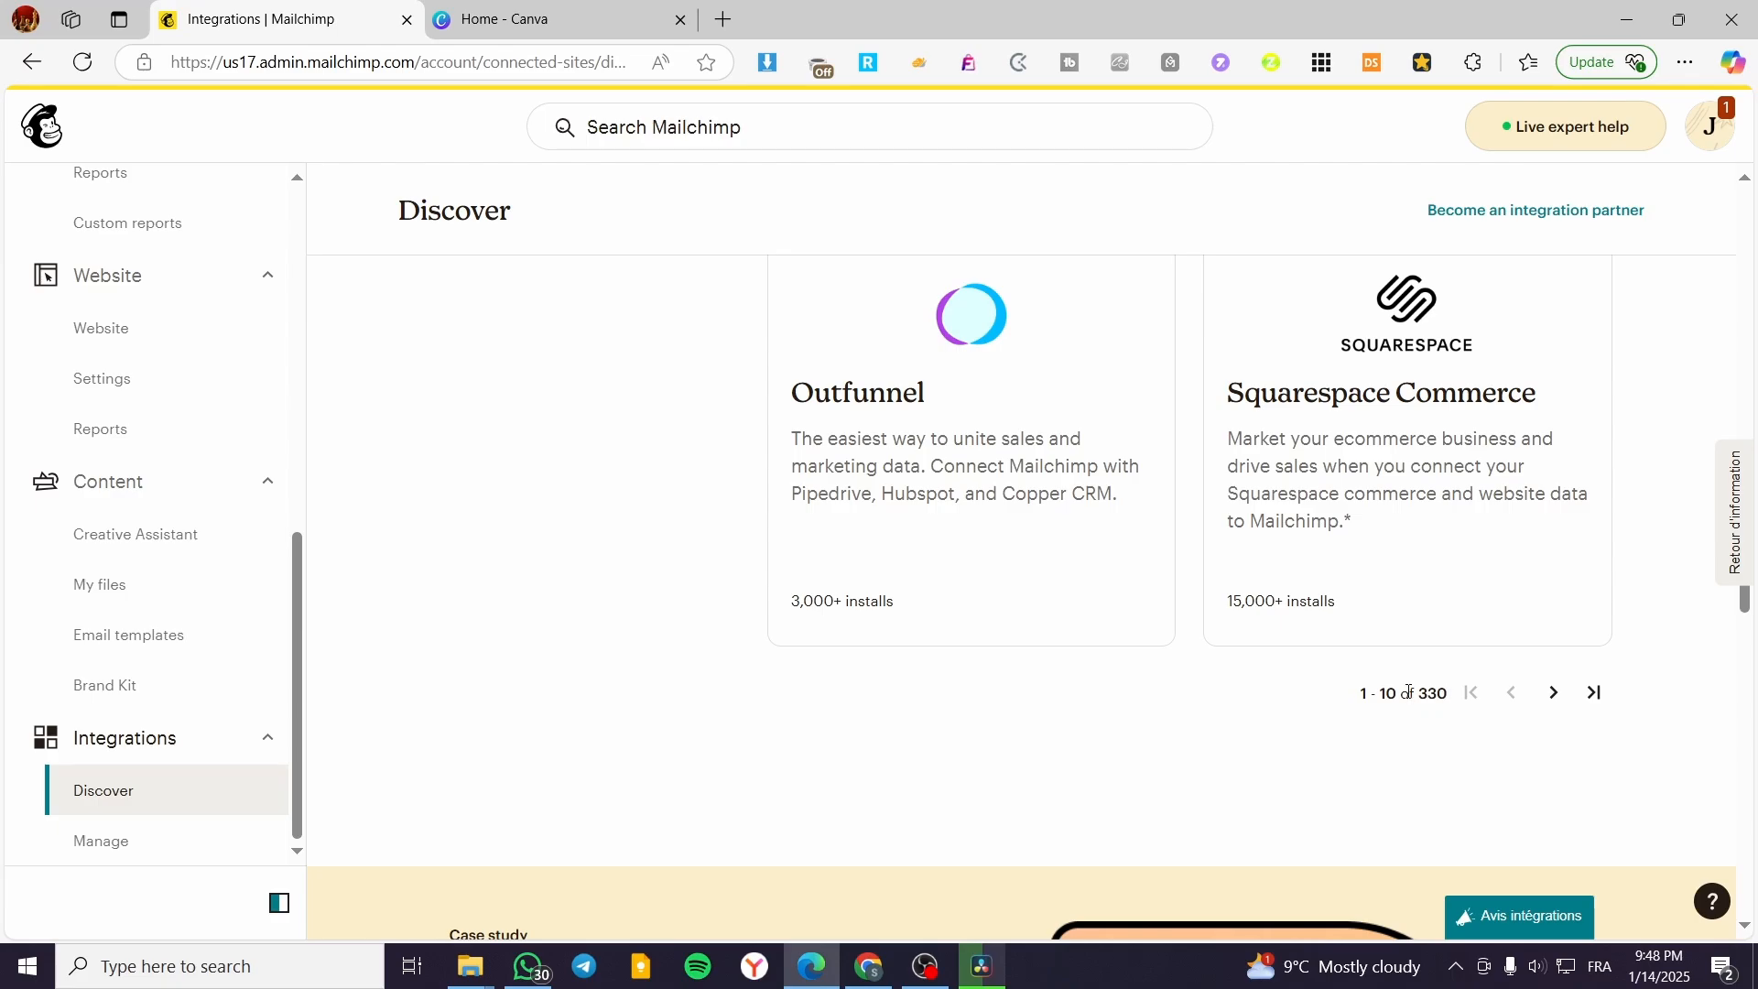
pyautogui.scroll(15, 1408, 694)
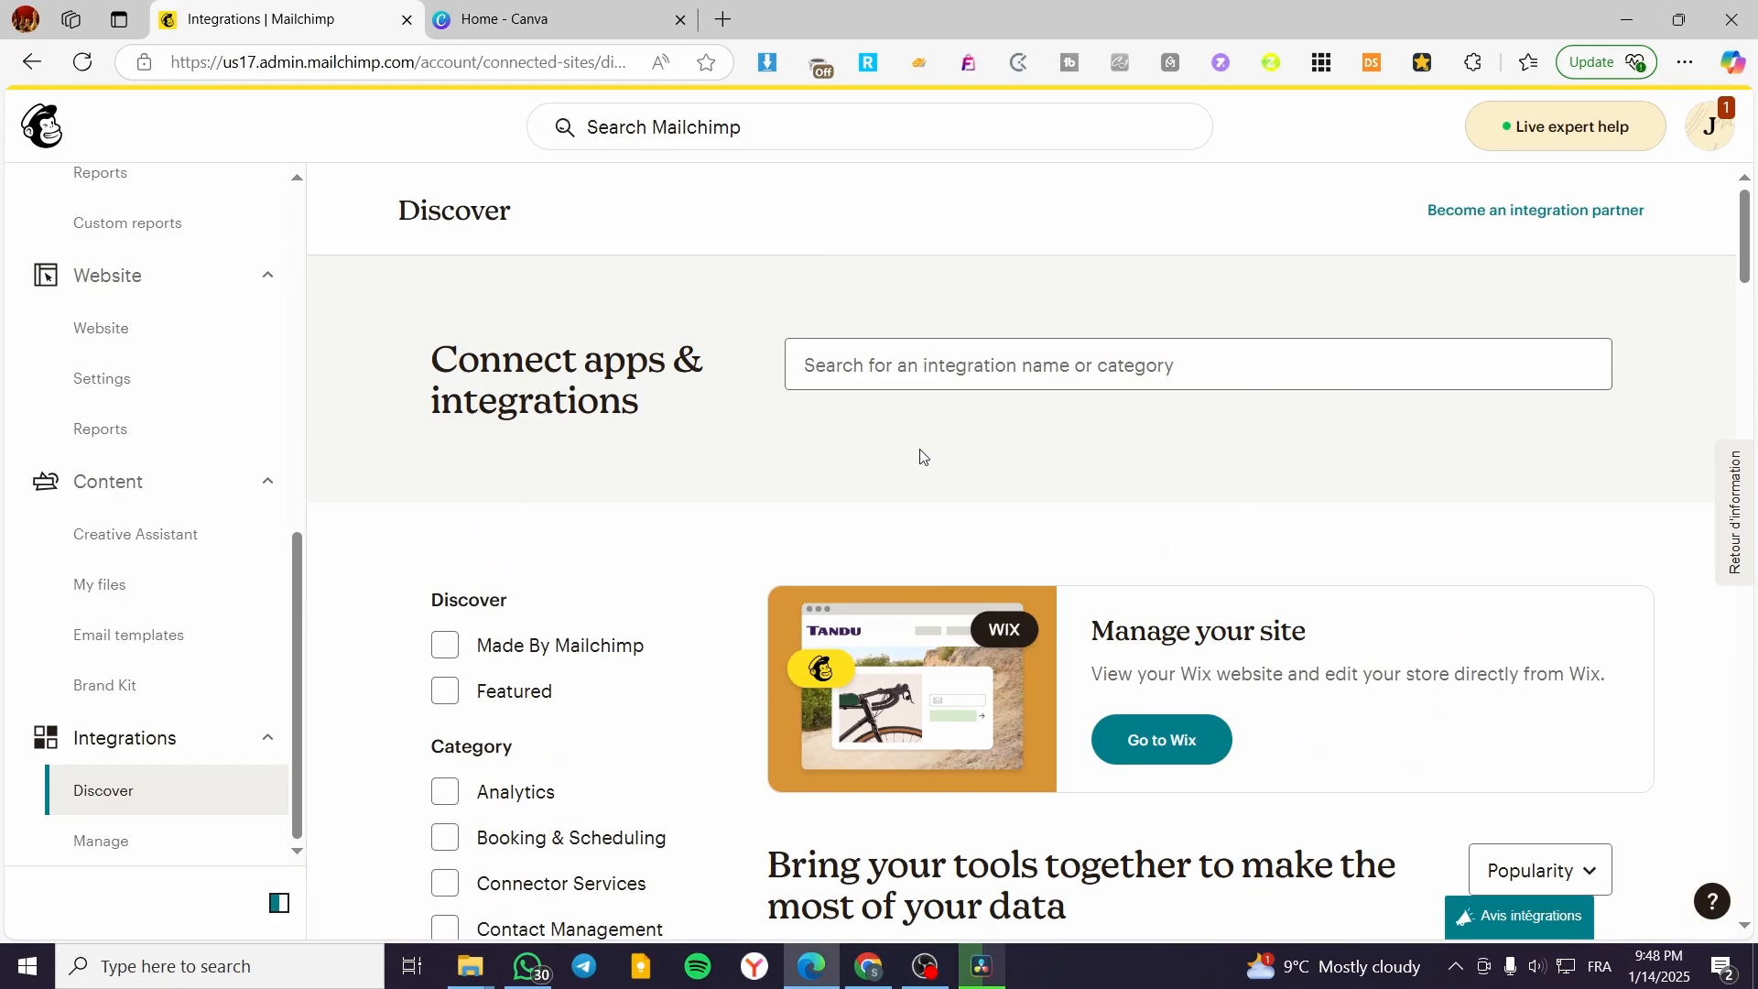
# Start the Shopify integration from the directory and open its Mailchimp: Email & SMS app in the Shopify admin.
pyautogui.scroll(-8, 961, 400)
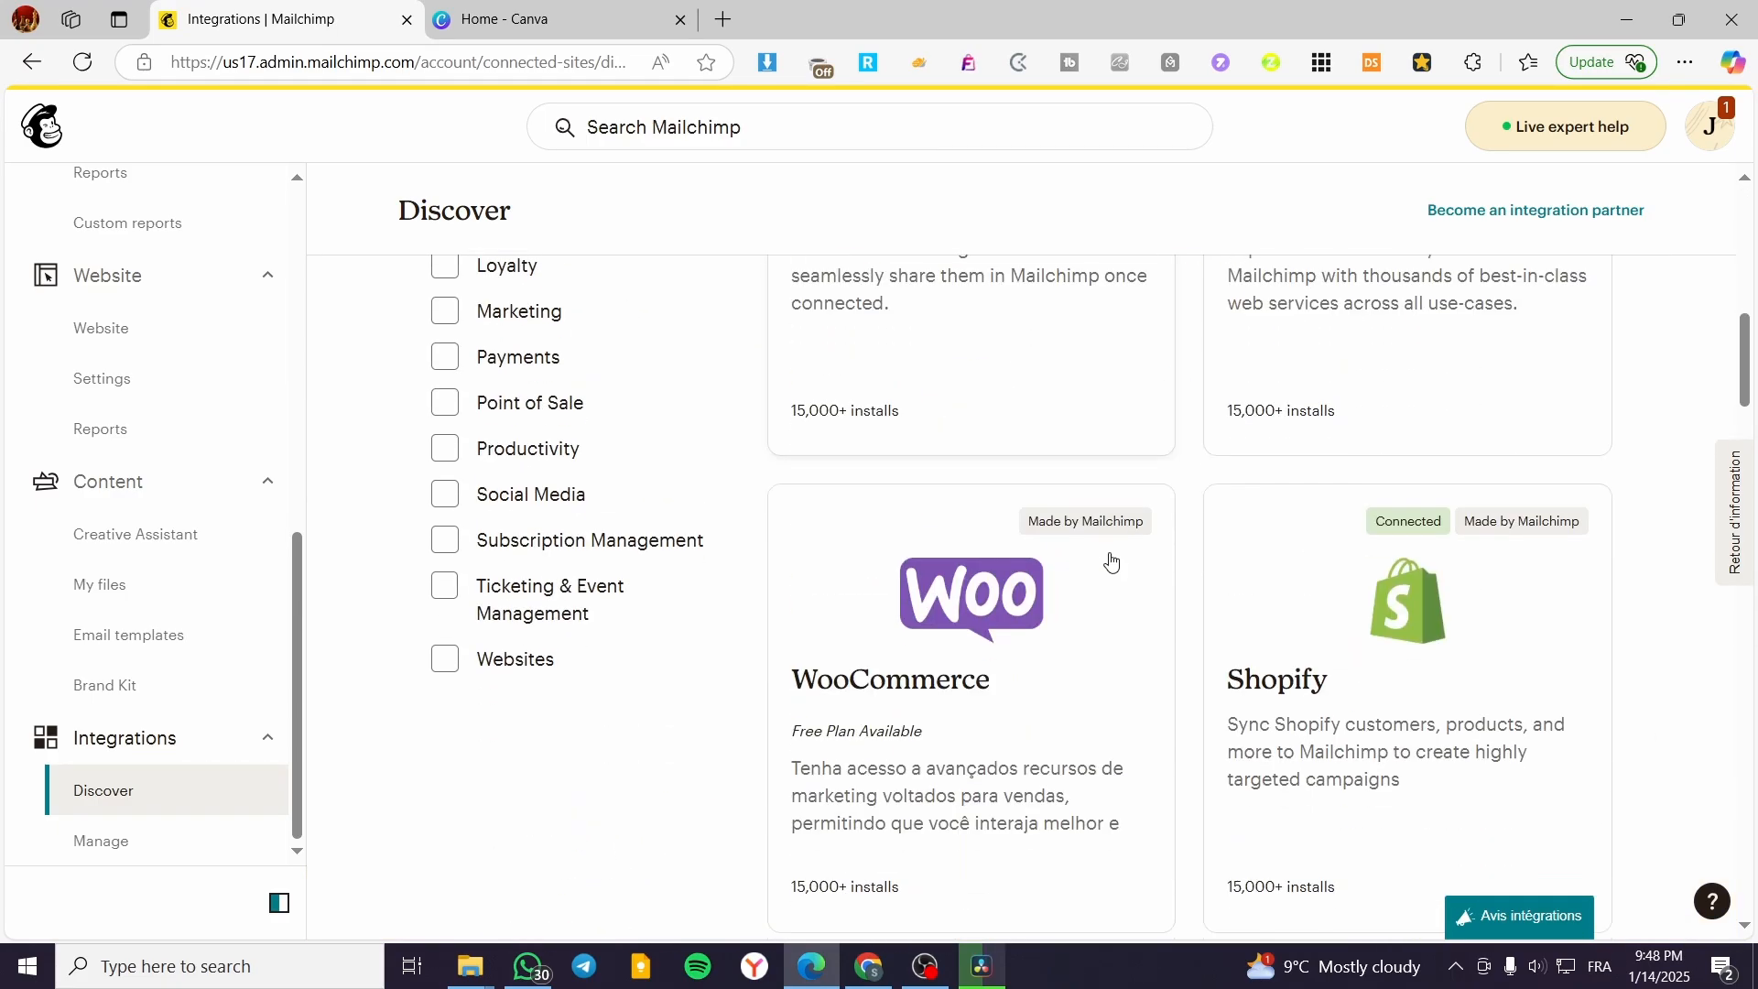
pyautogui.click(1426, 665)
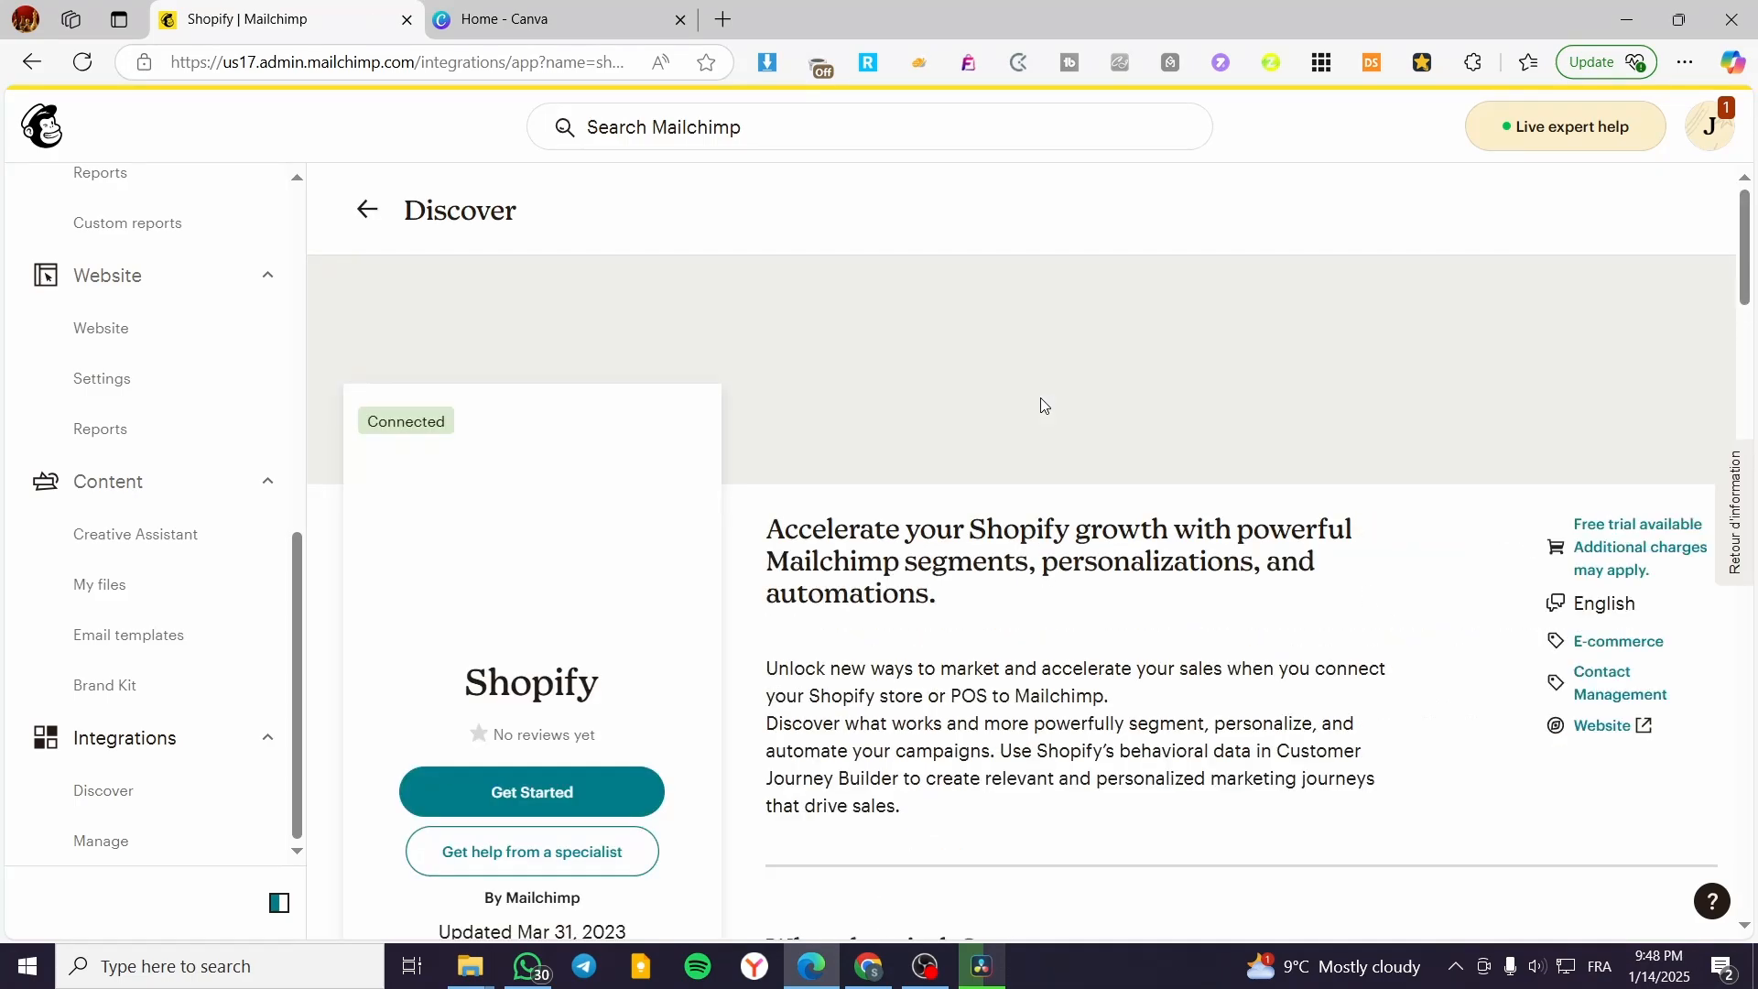
pyautogui.click(534, 793)
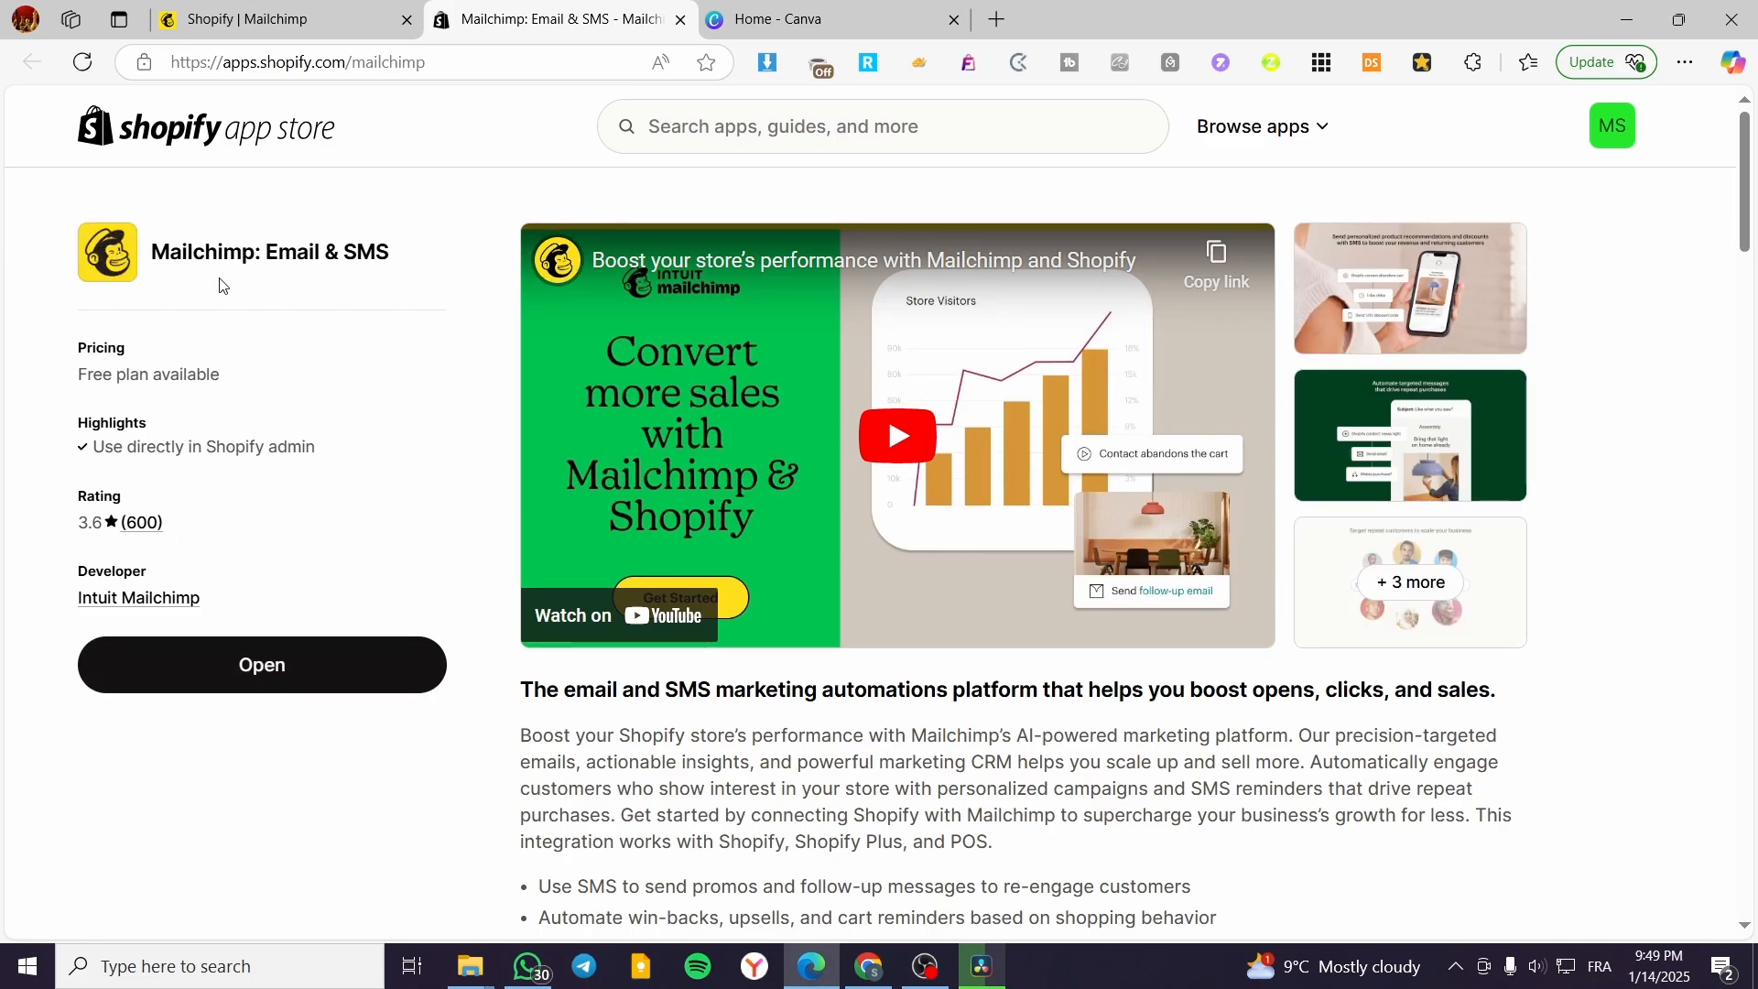
pyautogui.click(342, 660)
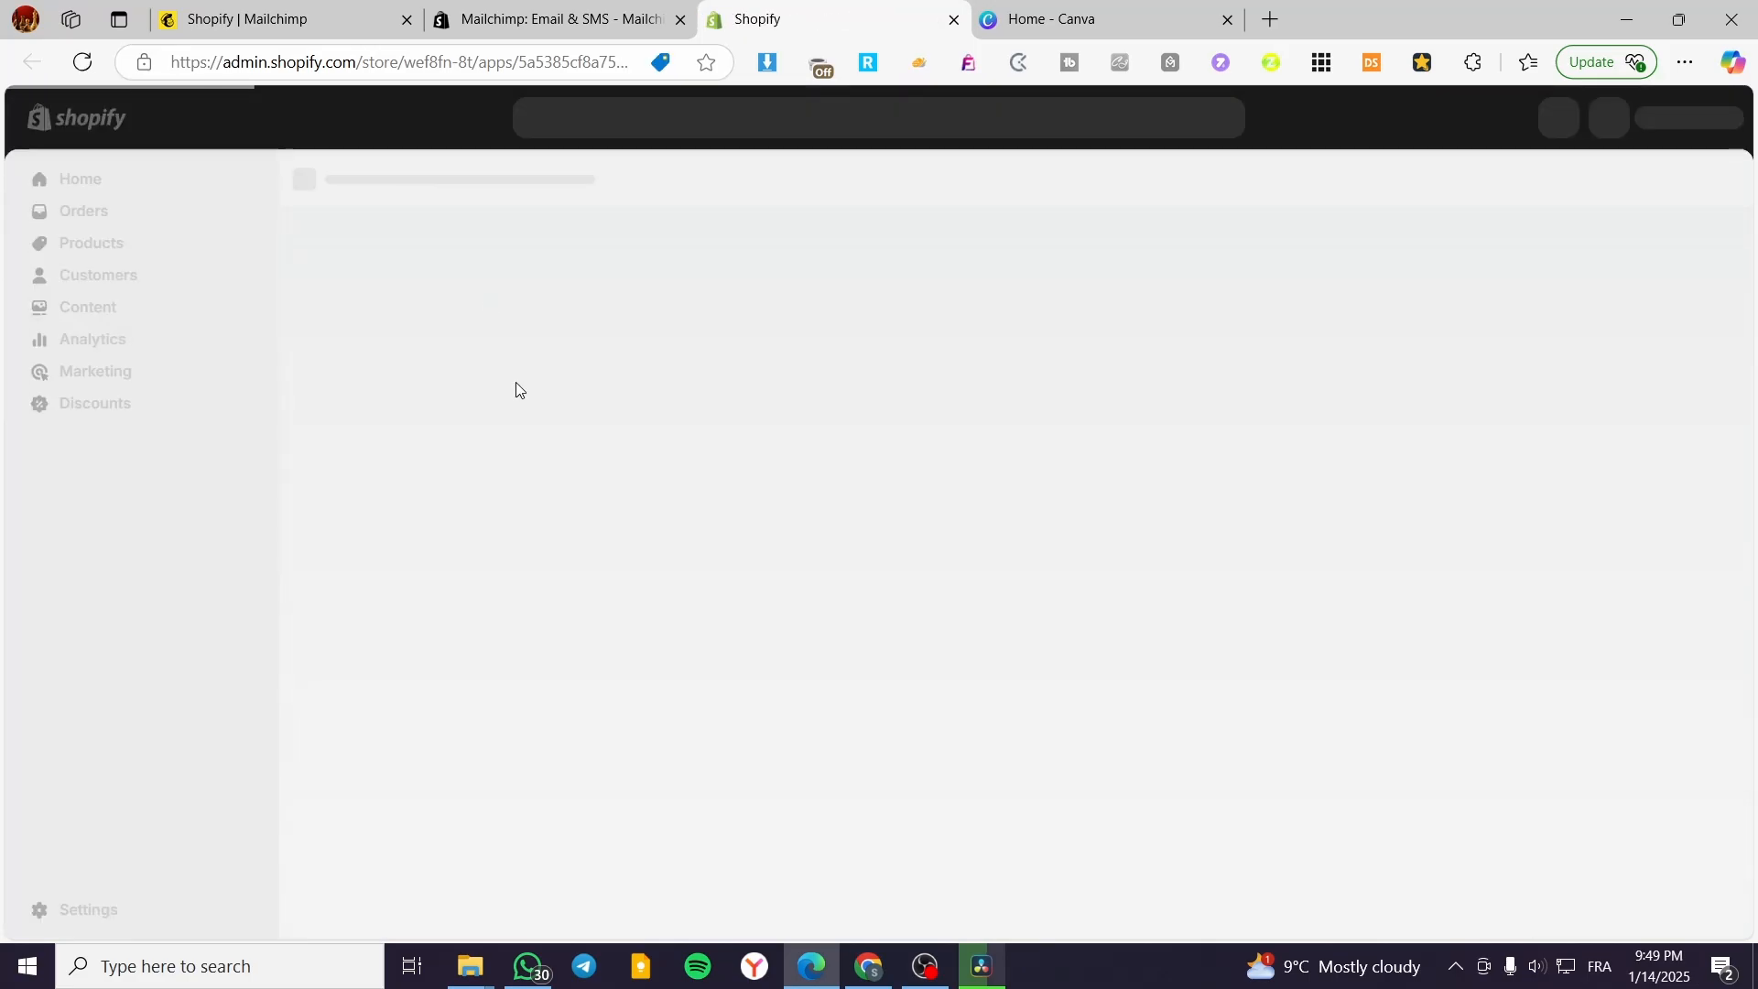
pyautogui.click(368, 8)
pyautogui.click(833, 13)
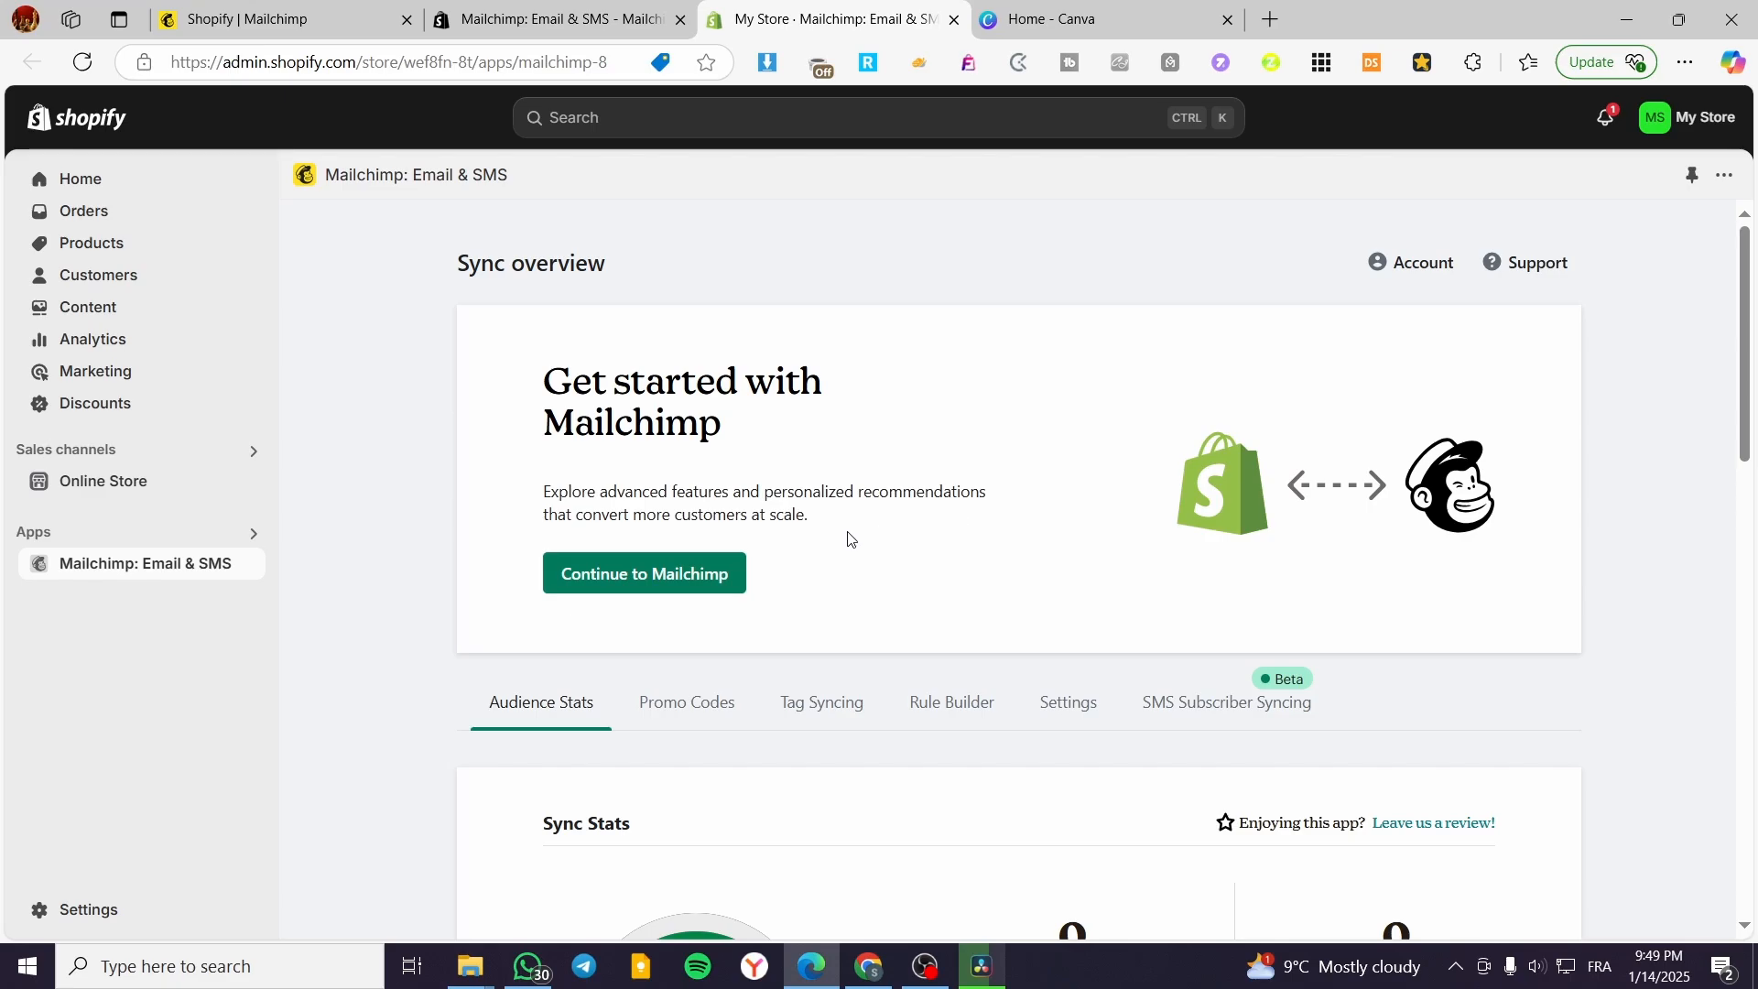
# Review the Sync Stats of the Mailchimp app in Shopify, minimizing the chat window that covers them.
pyautogui.scroll(-3, 805, 553)
pyautogui.scroll(-2, 784, 537)
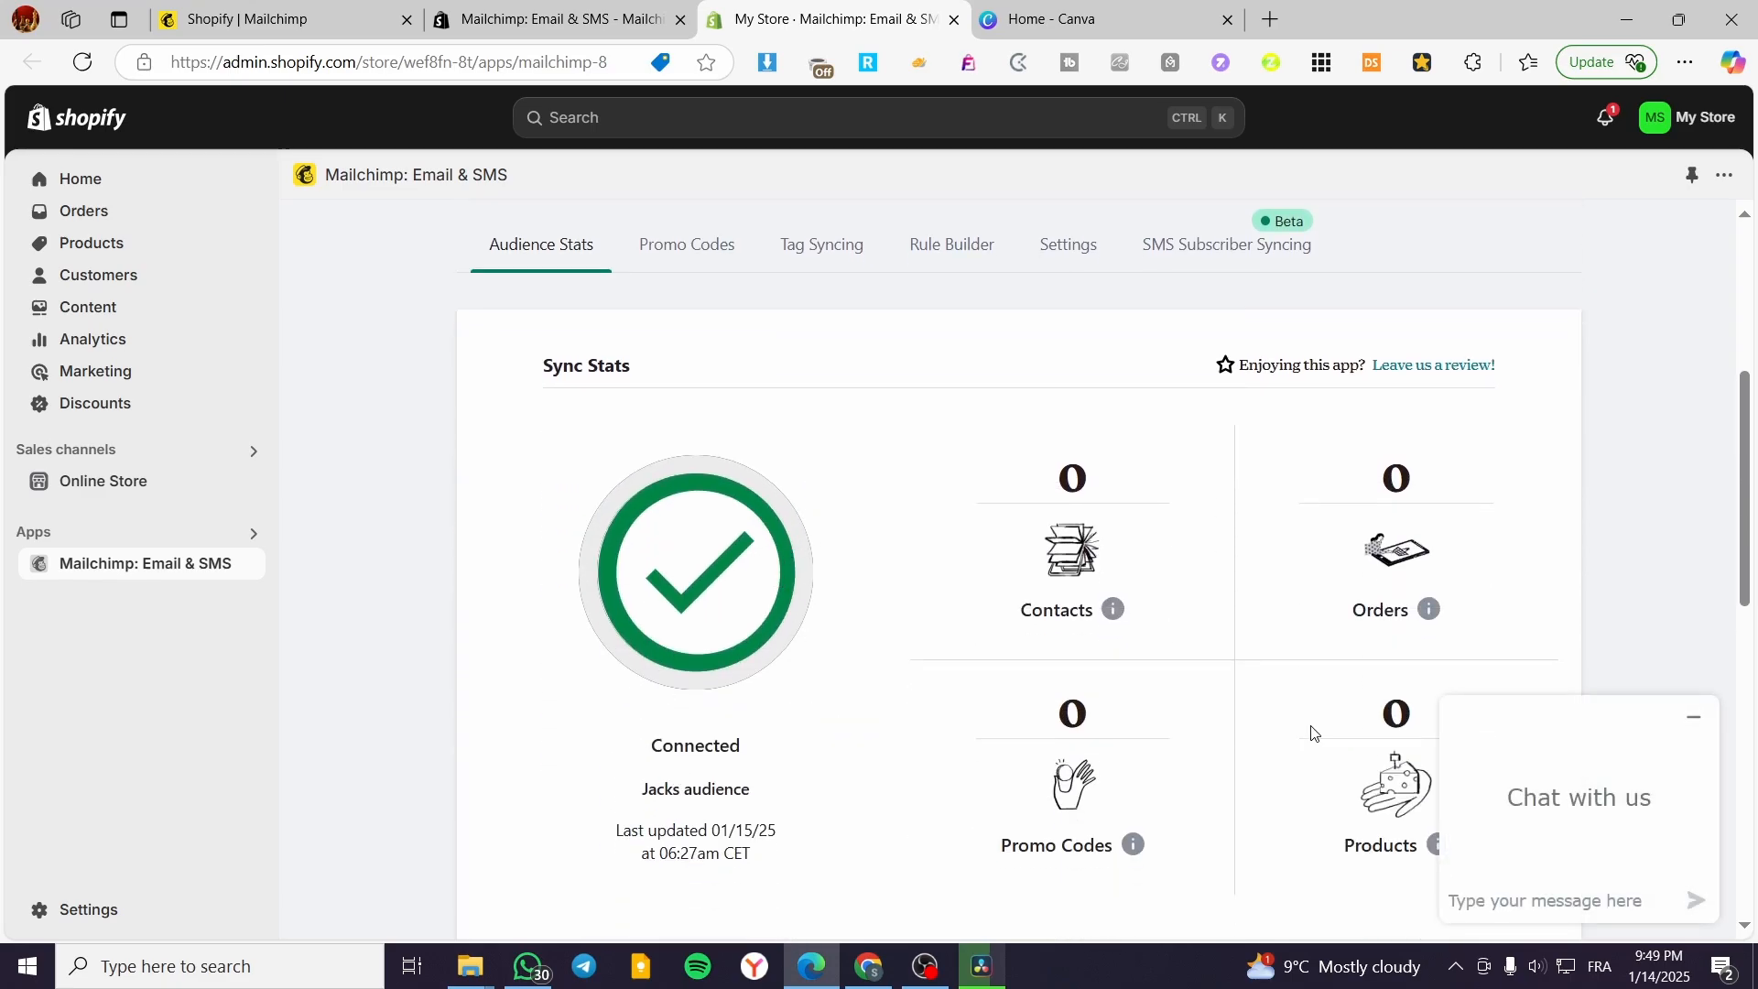
pyautogui.click(1694, 718)
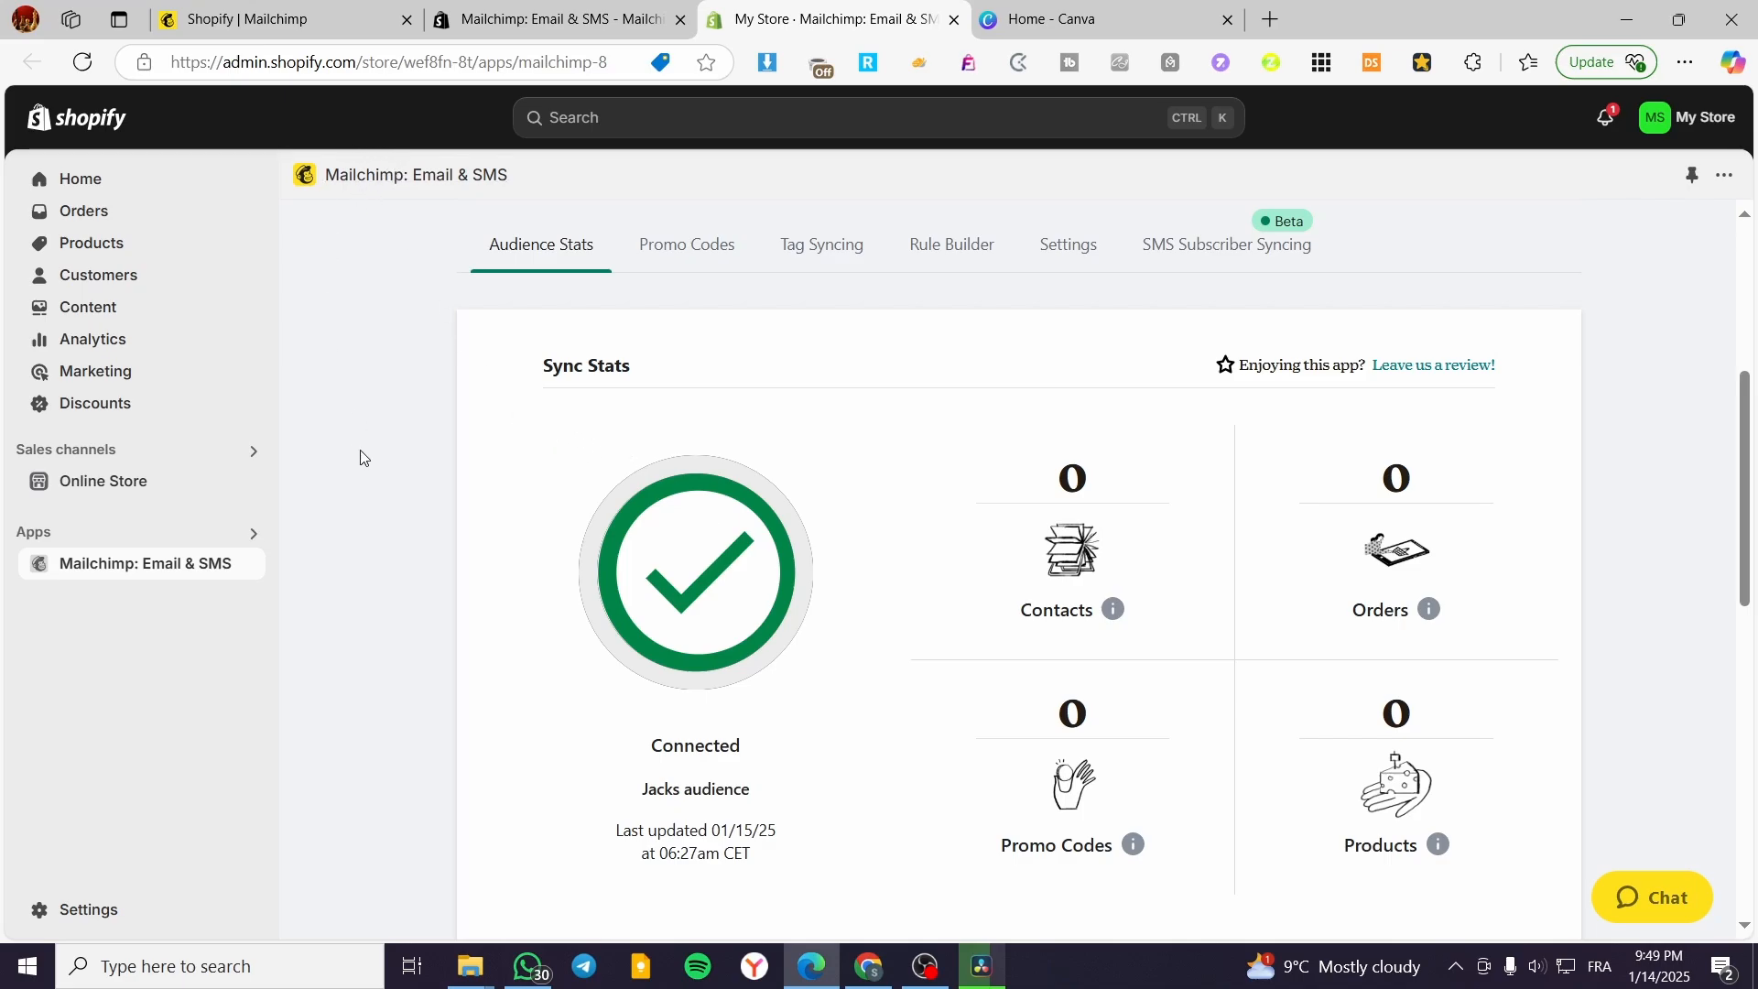
pyautogui.scroll(-1, 915, 485)
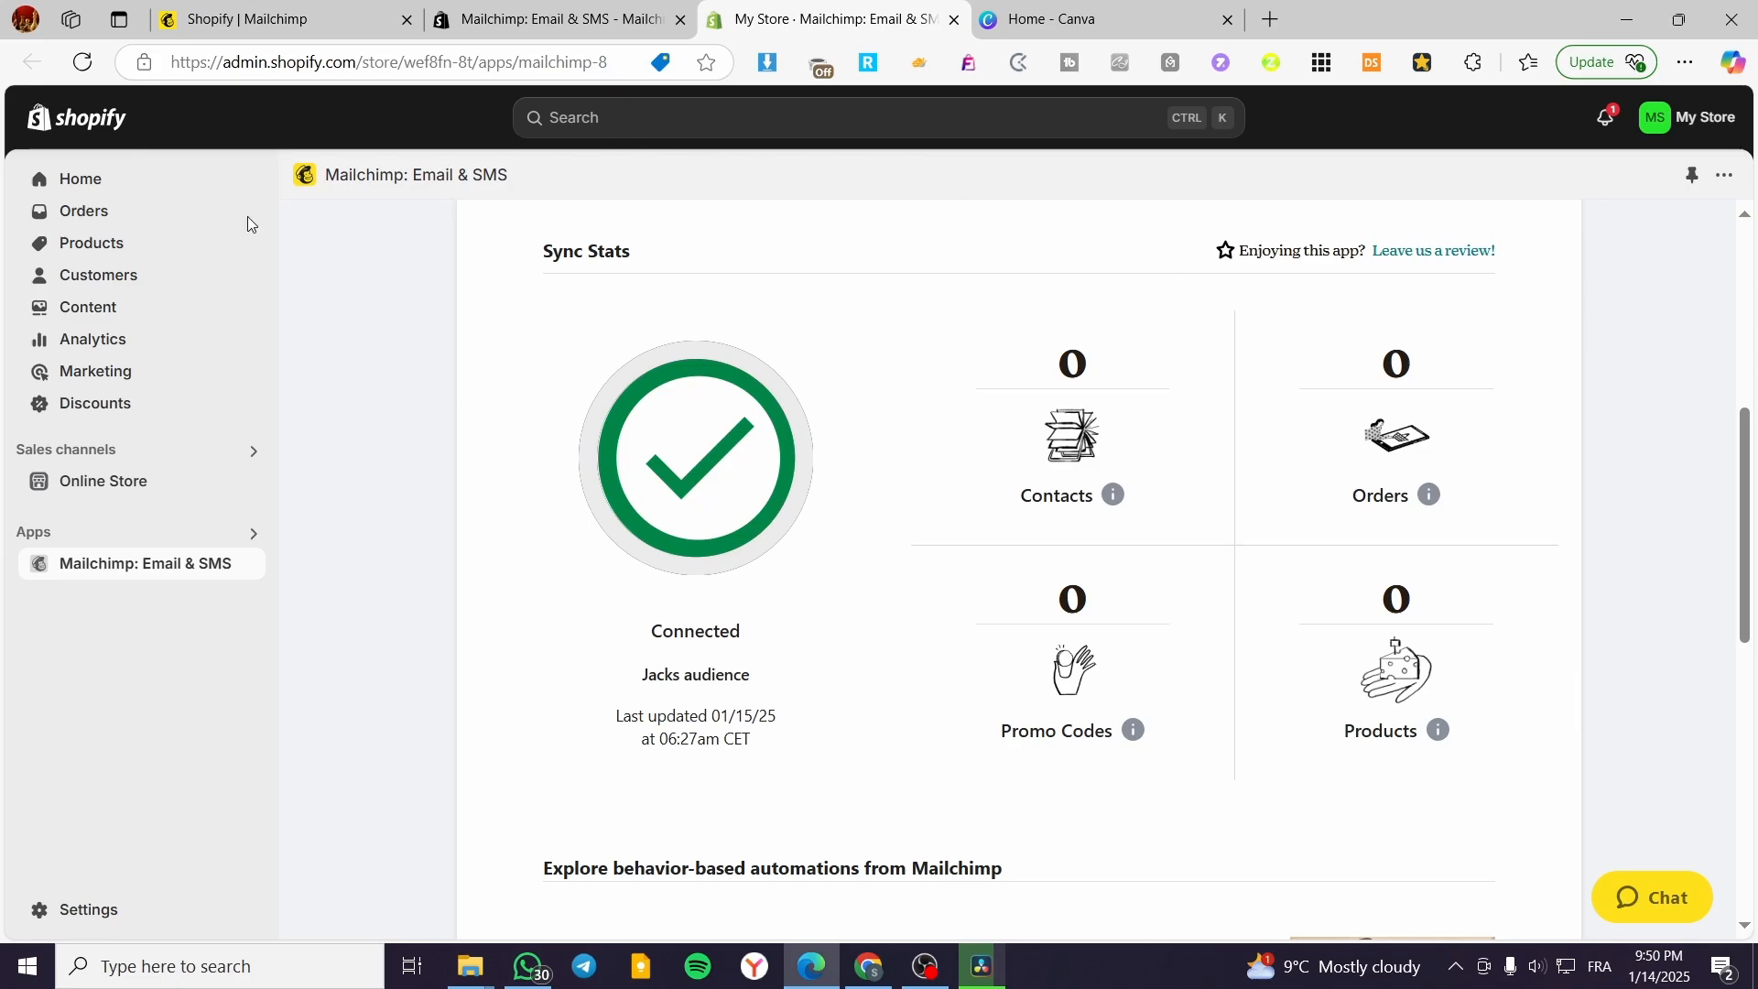
pyautogui.scroll(-1, 1392, 478)
pyautogui.scroll(1, 1392, 478)
# Switch to Mailchimp and check the email performance, audience and recent campaigns on its Home dashboard.
pyautogui.click(275, 18)
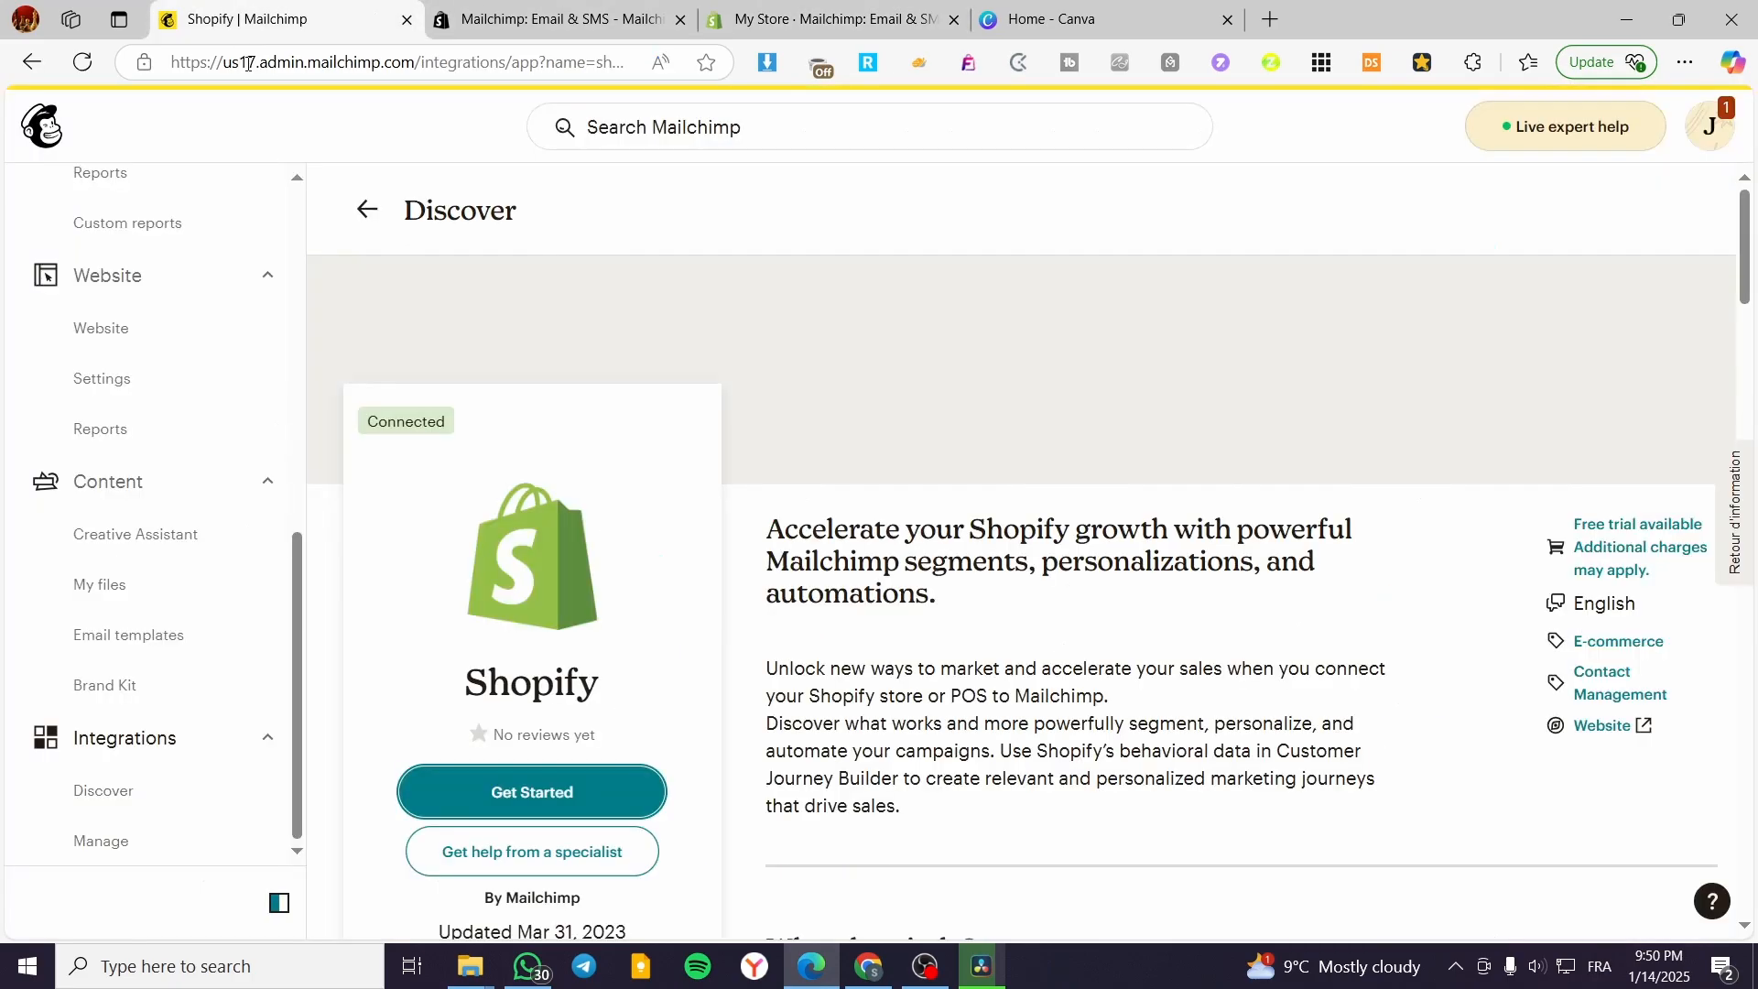
pyautogui.scroll(15, 183, 366)
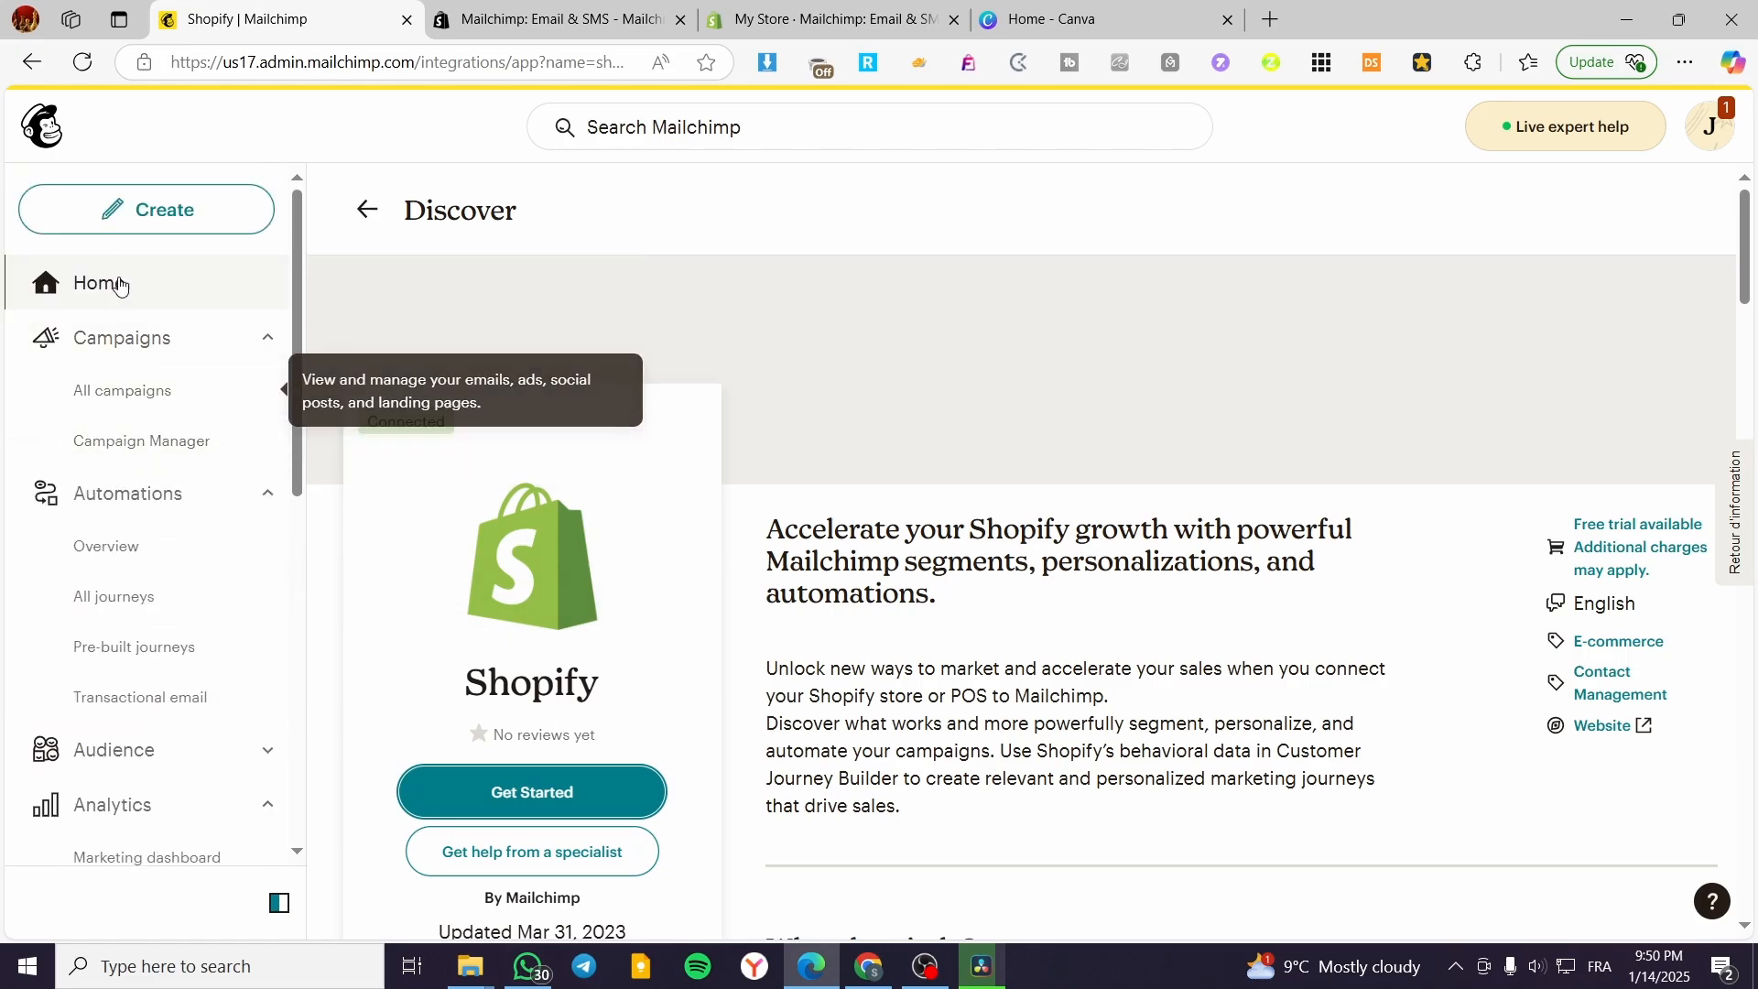
pyautogui.click(118, 291)
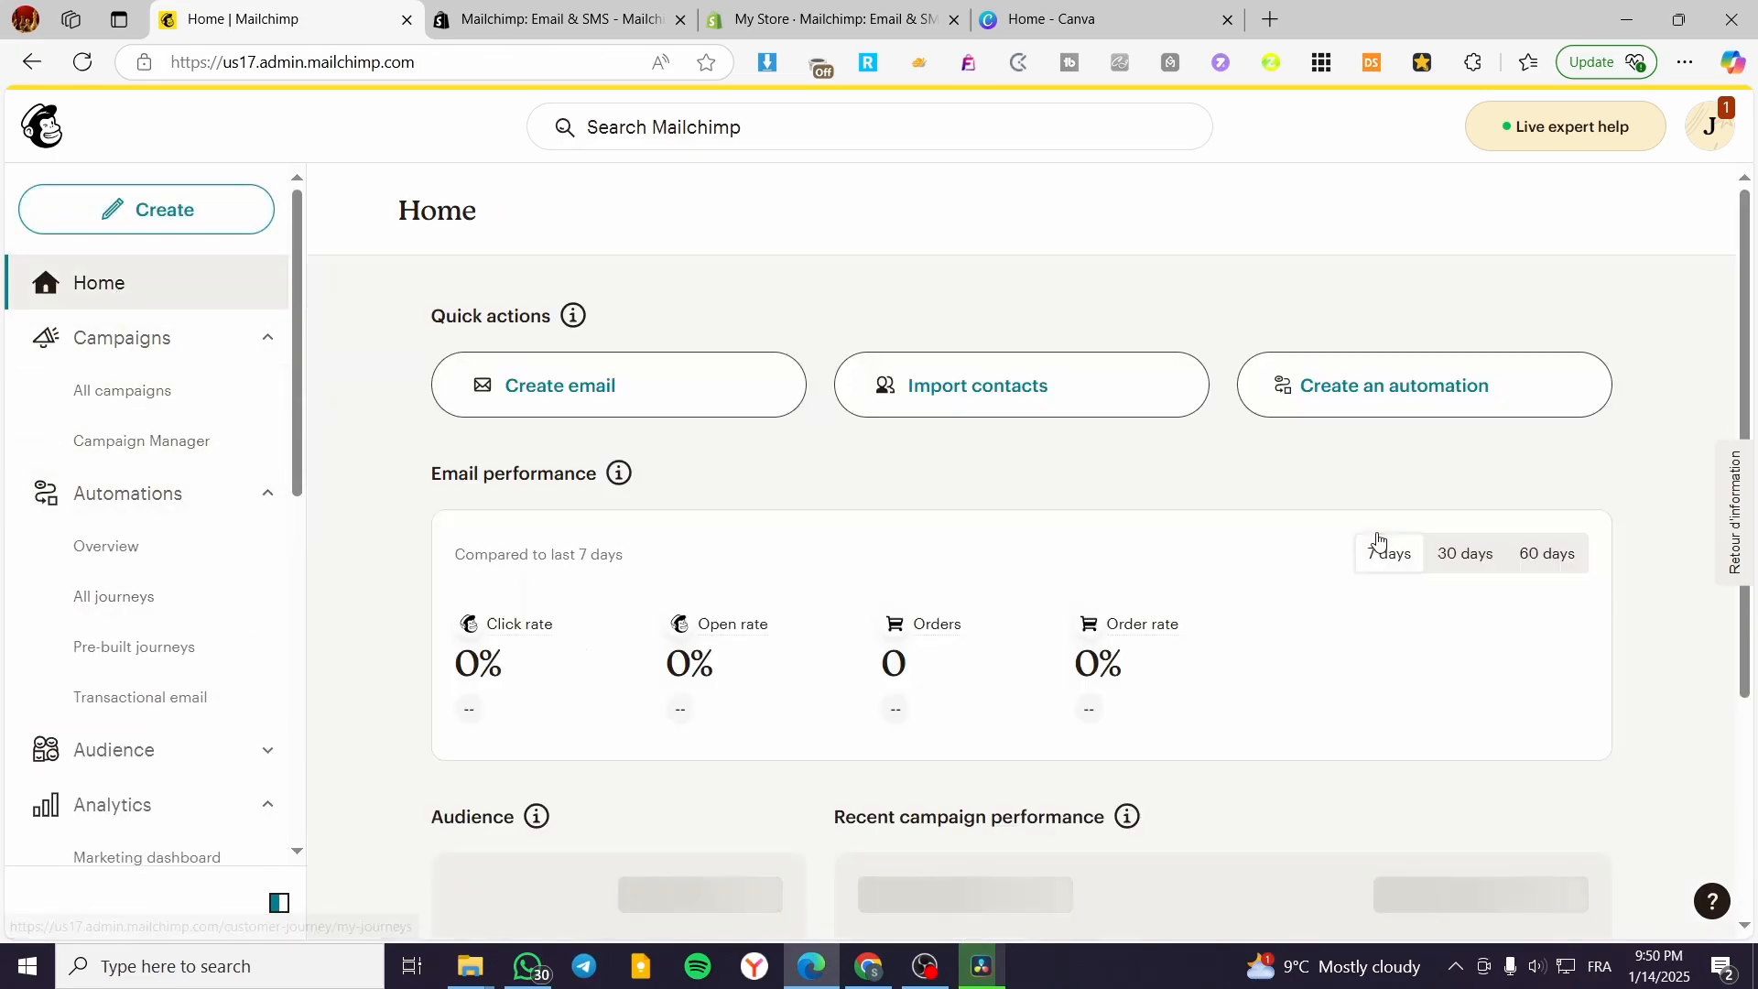
pyautogui.scroll(-1, 1530, 579)
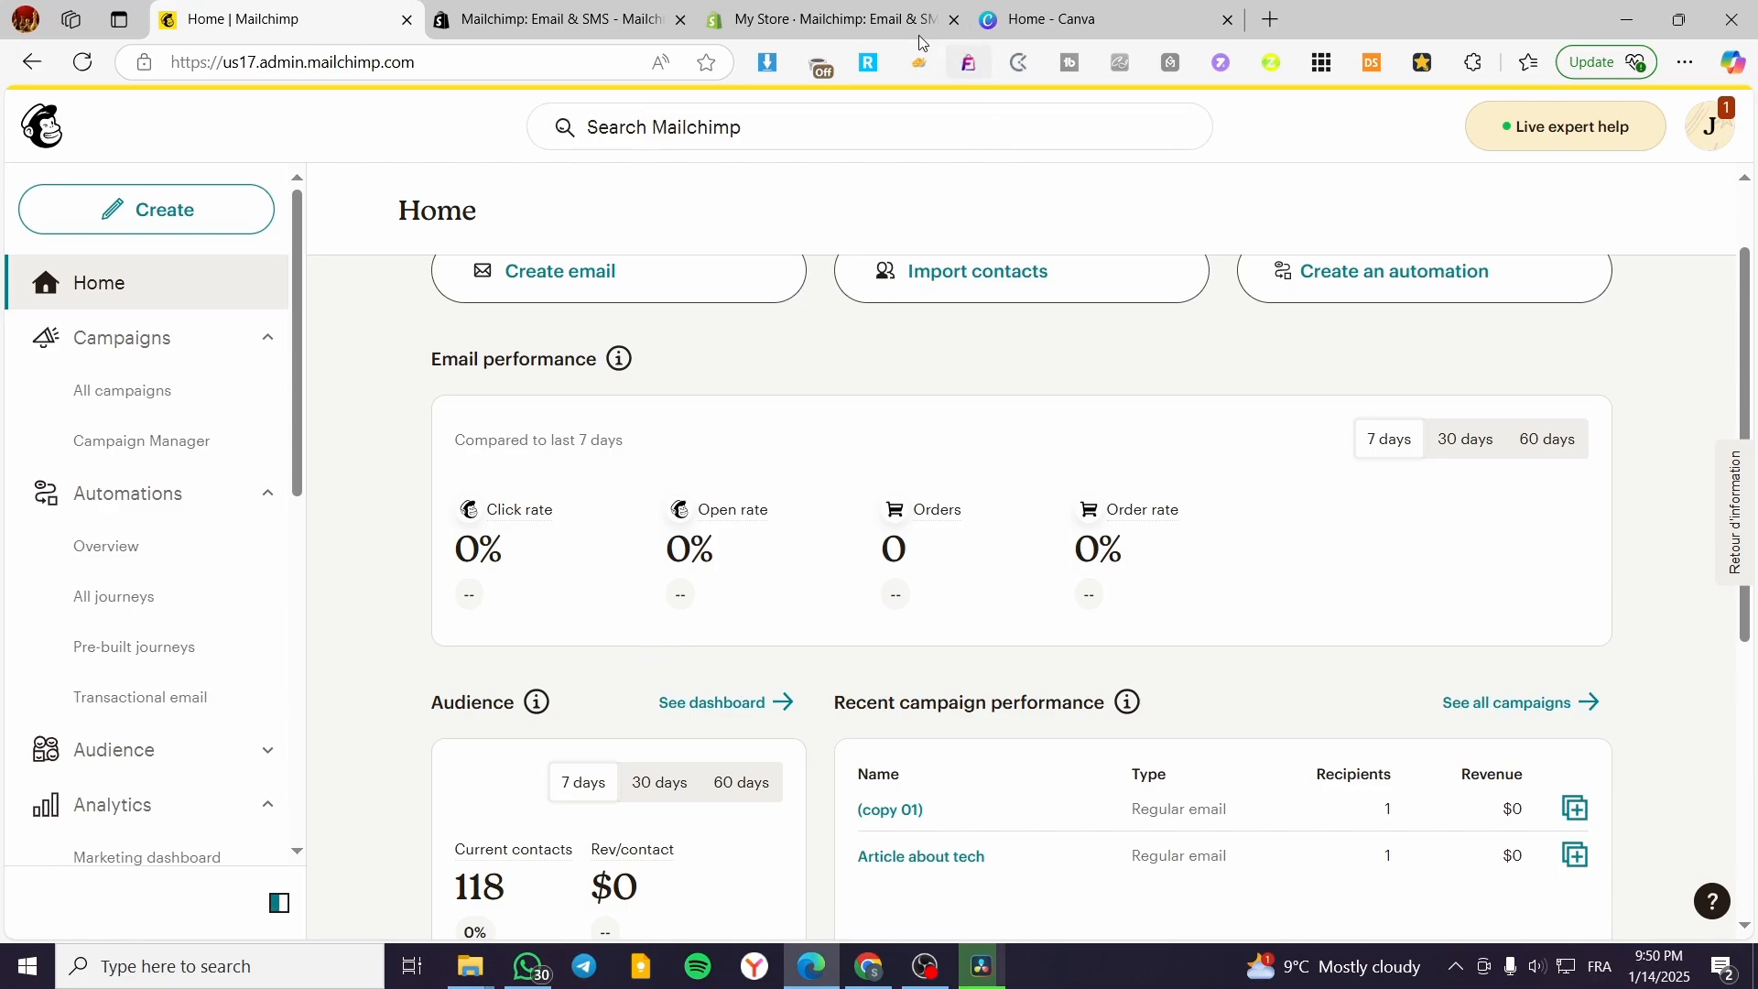
# Switch back to the Shopify admin and close the Shopify App Store listing for Mailchimp.
pyautogui.click(880, 33)
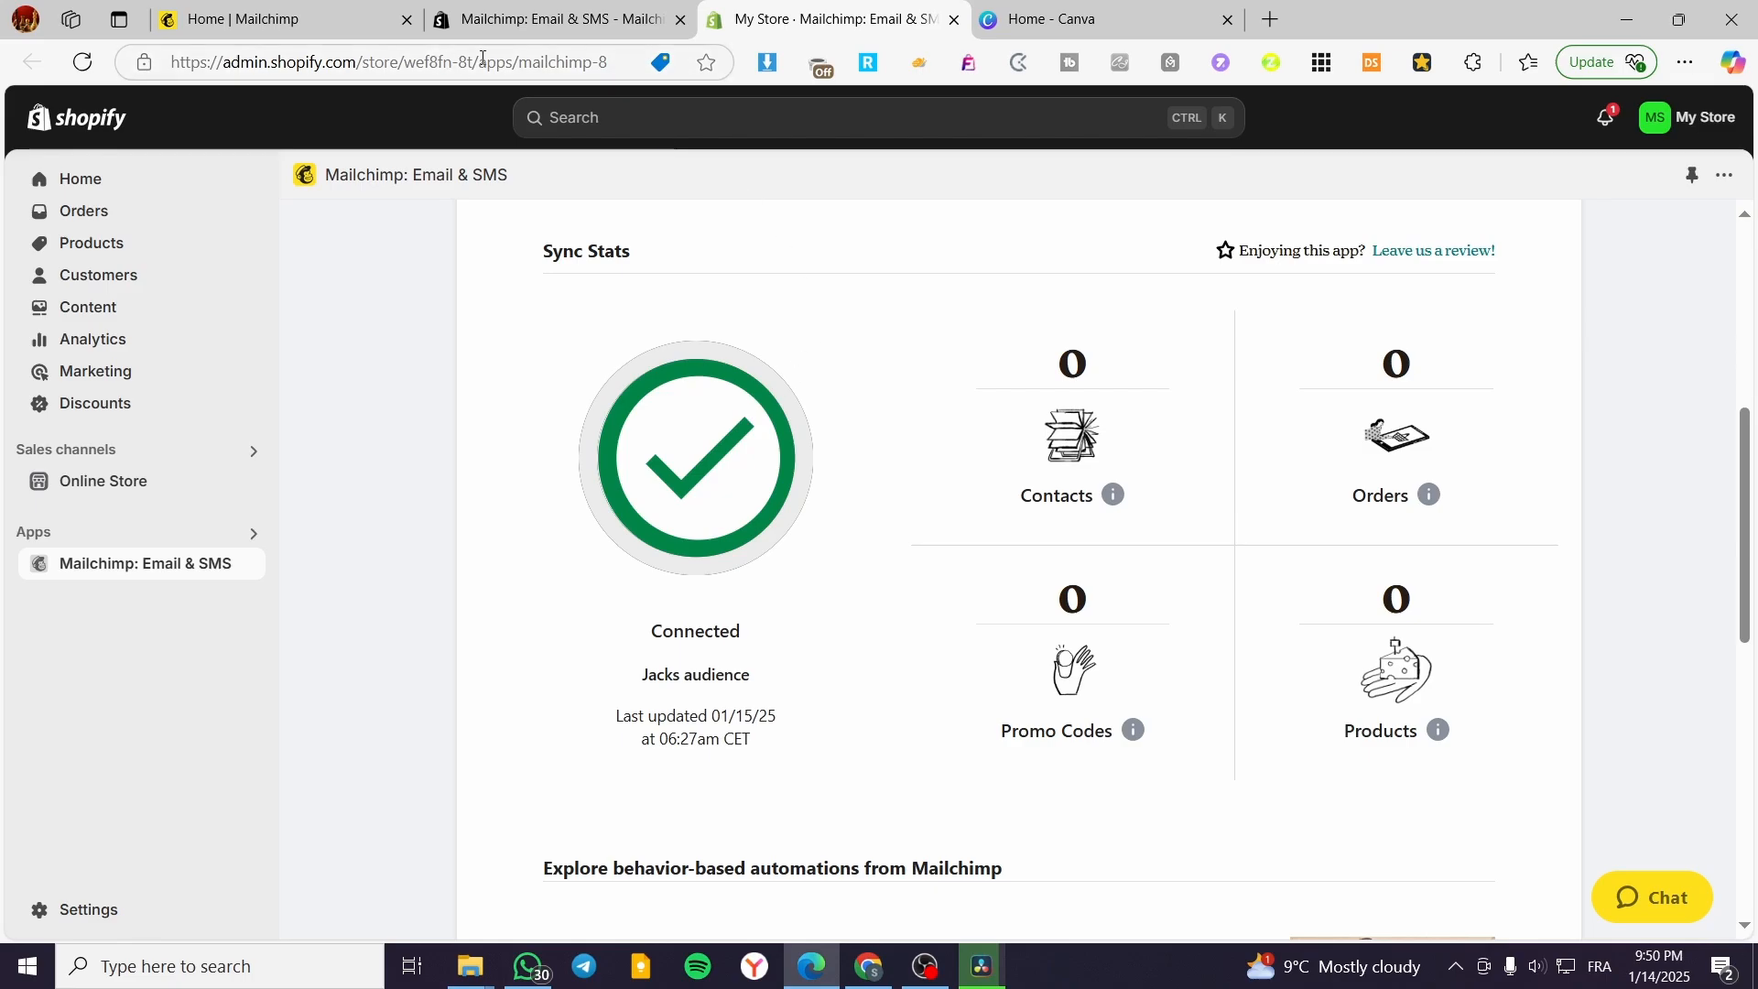
pyautogui.click(680, 19)
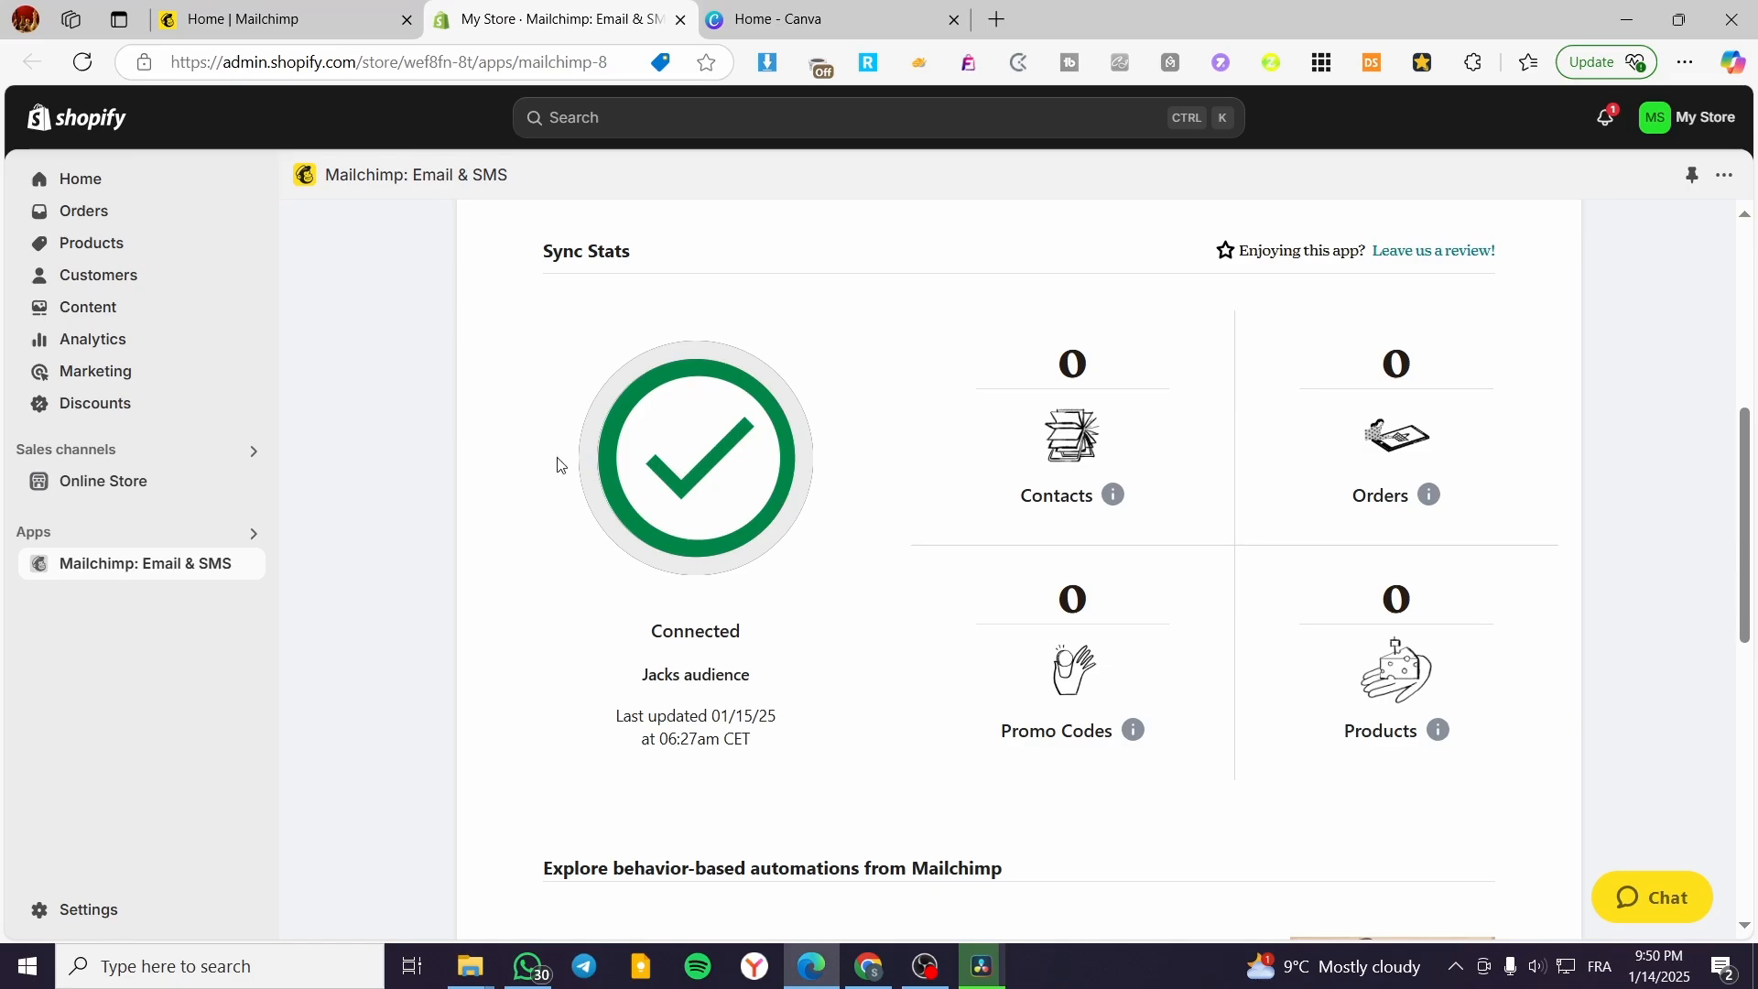
# Examine the behavior-based automations offered for Shopify: recovering abandoned carts, encouraging return visits and creating repeat customers.
pyautogui.scroll(-5, 981, 568)
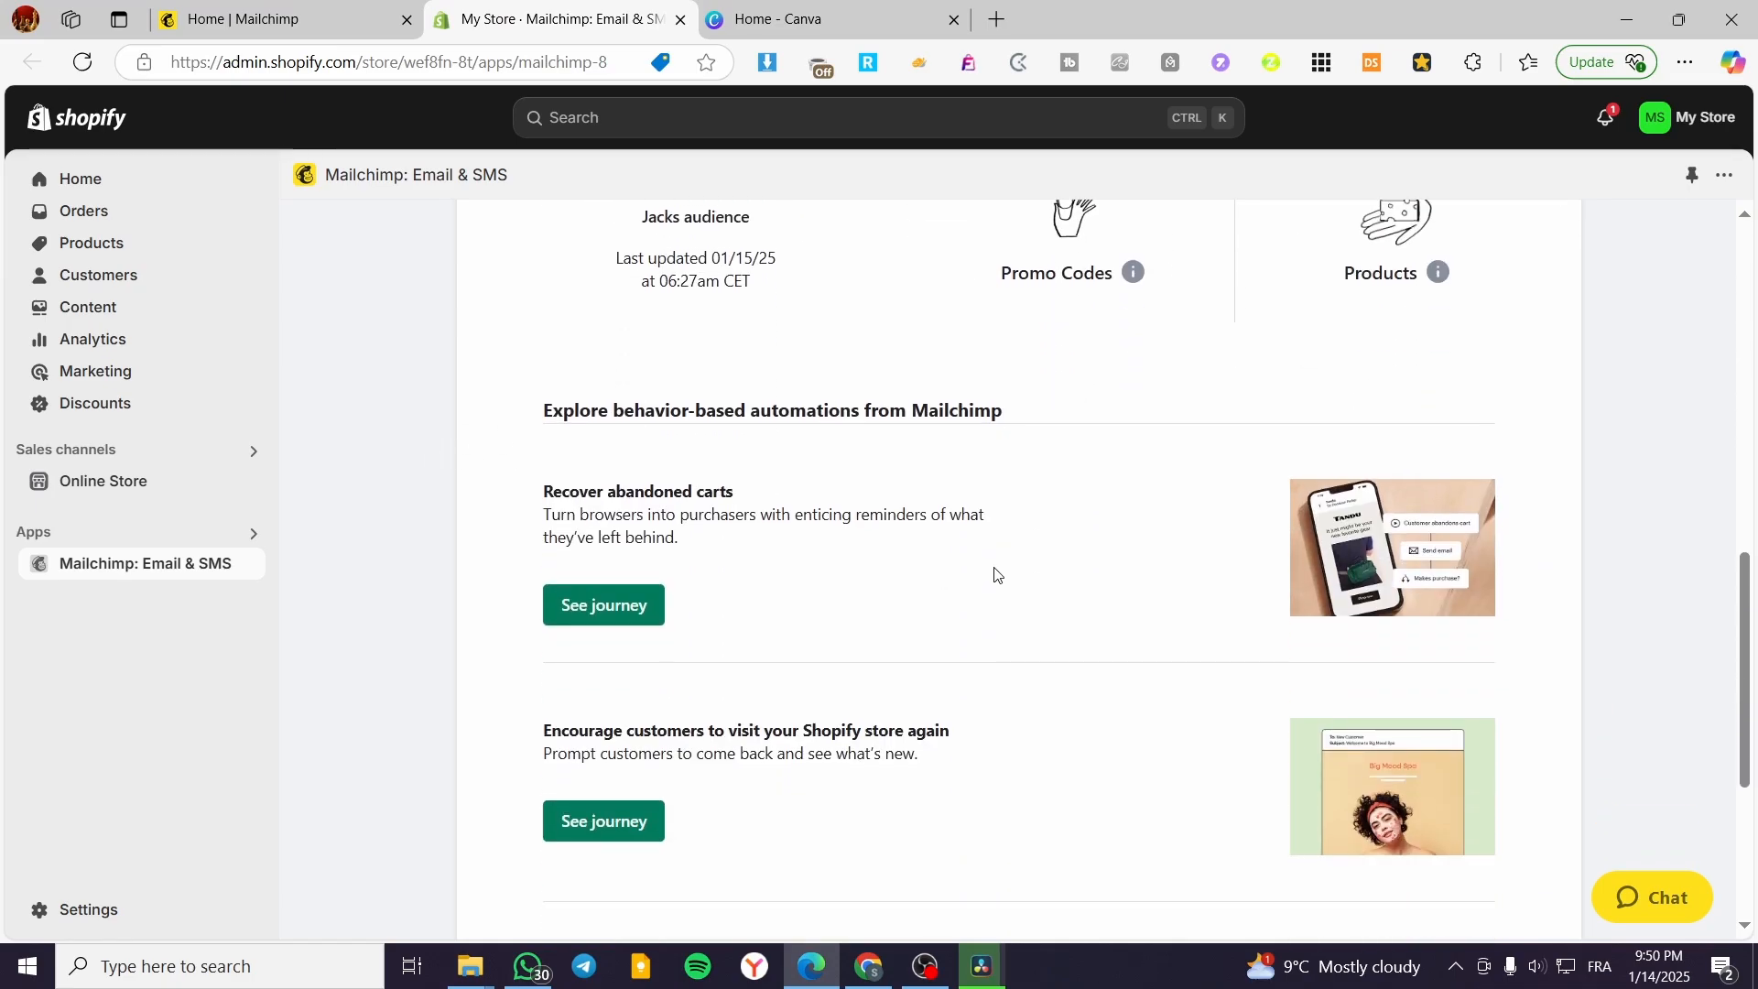
pyautogui.scroll(10, 803, 559)
pyautogui.scroll(-8, 851, 636)
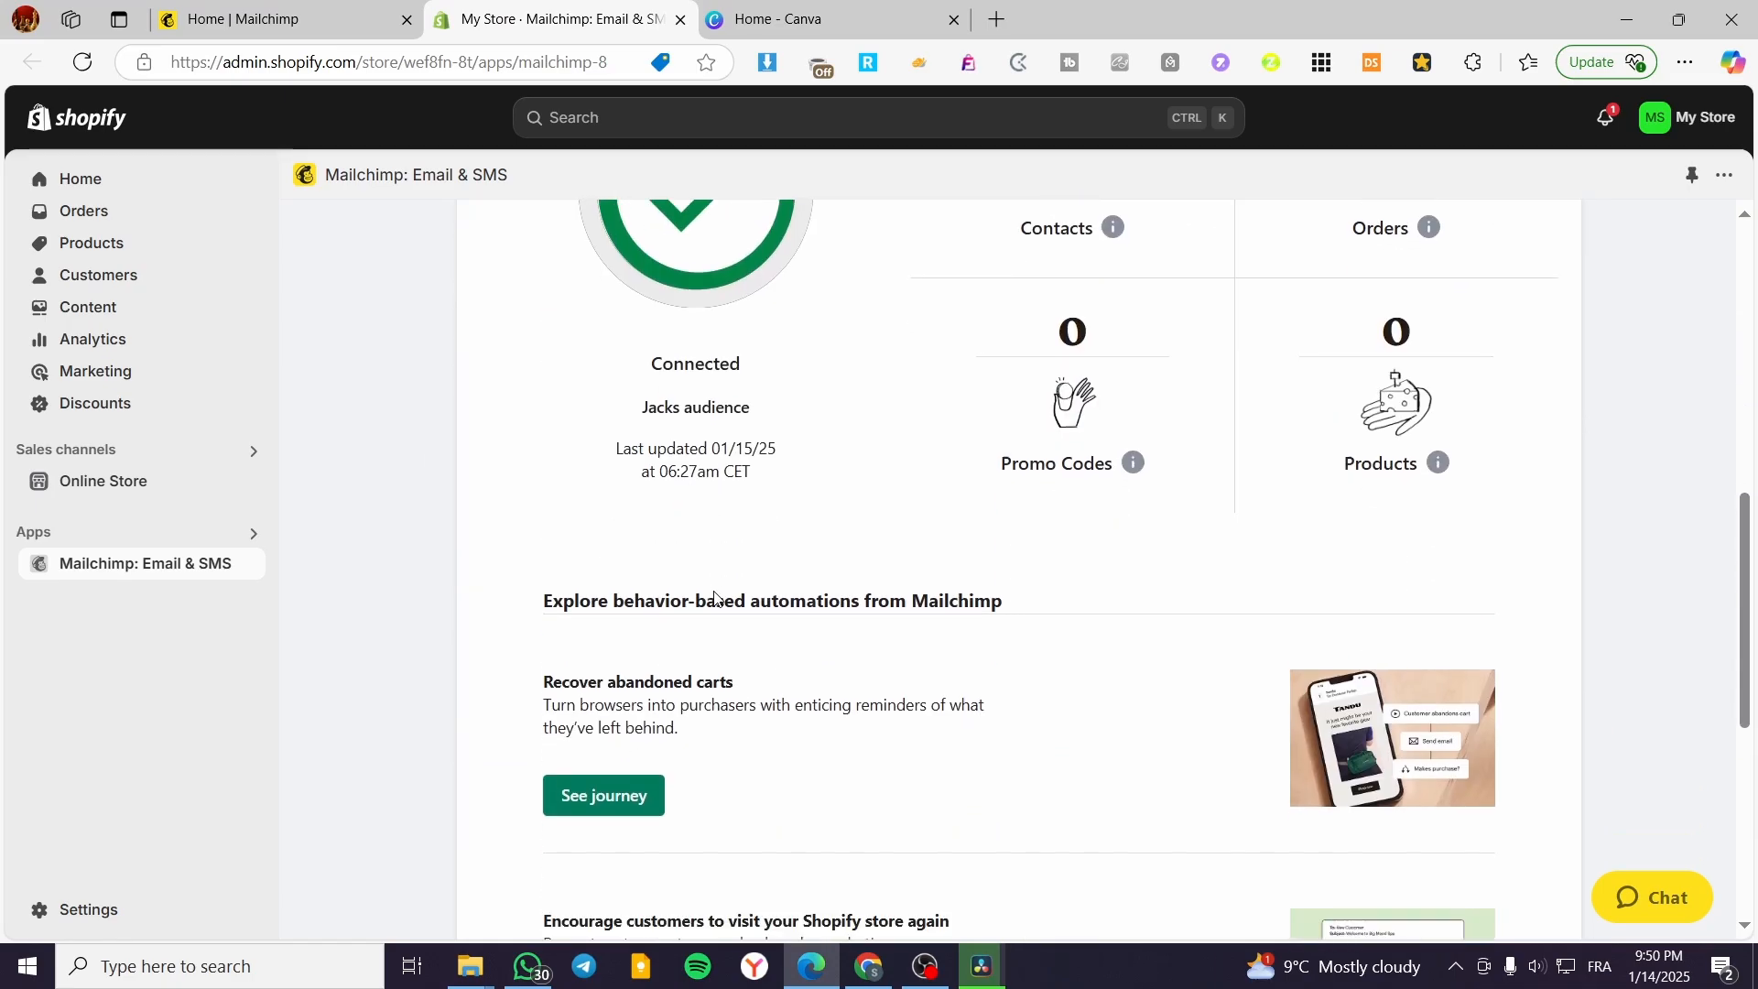
pyautogui.scroll(-5, 815, 604)
pyautogui.scroll(4, 804, 585)
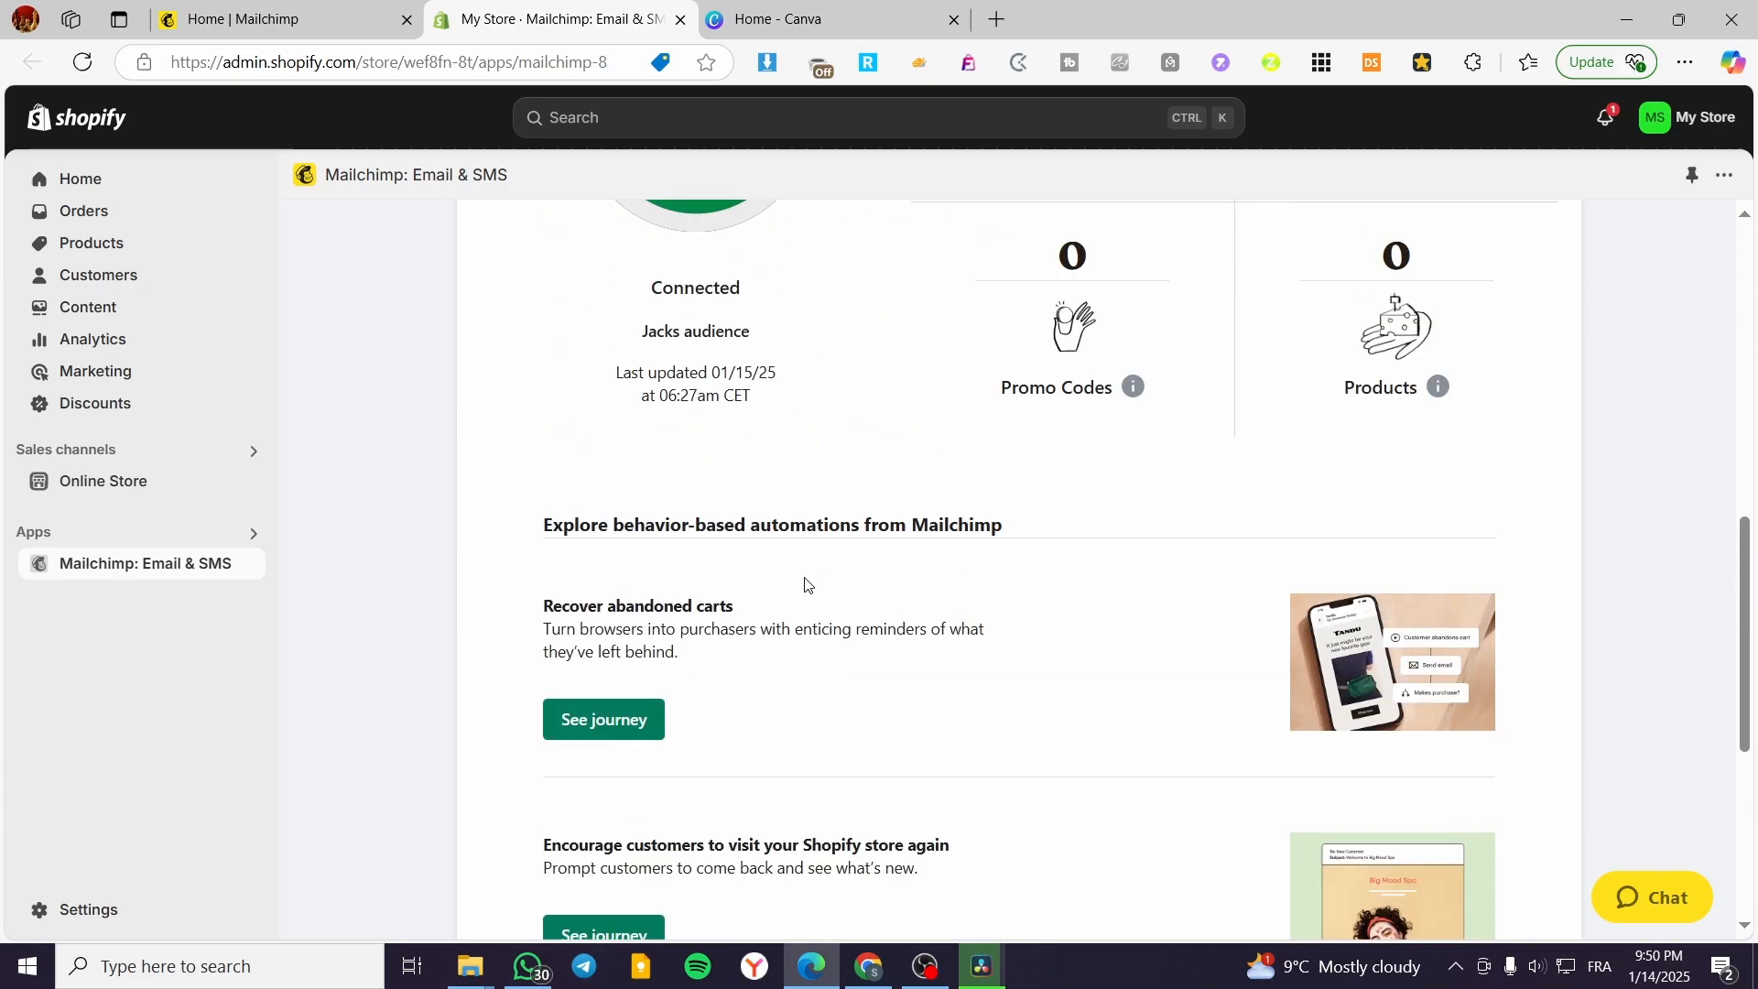
pyautogui.scroll(-4, 805, 586)
pyautogui.scroll(3, 677, 547)
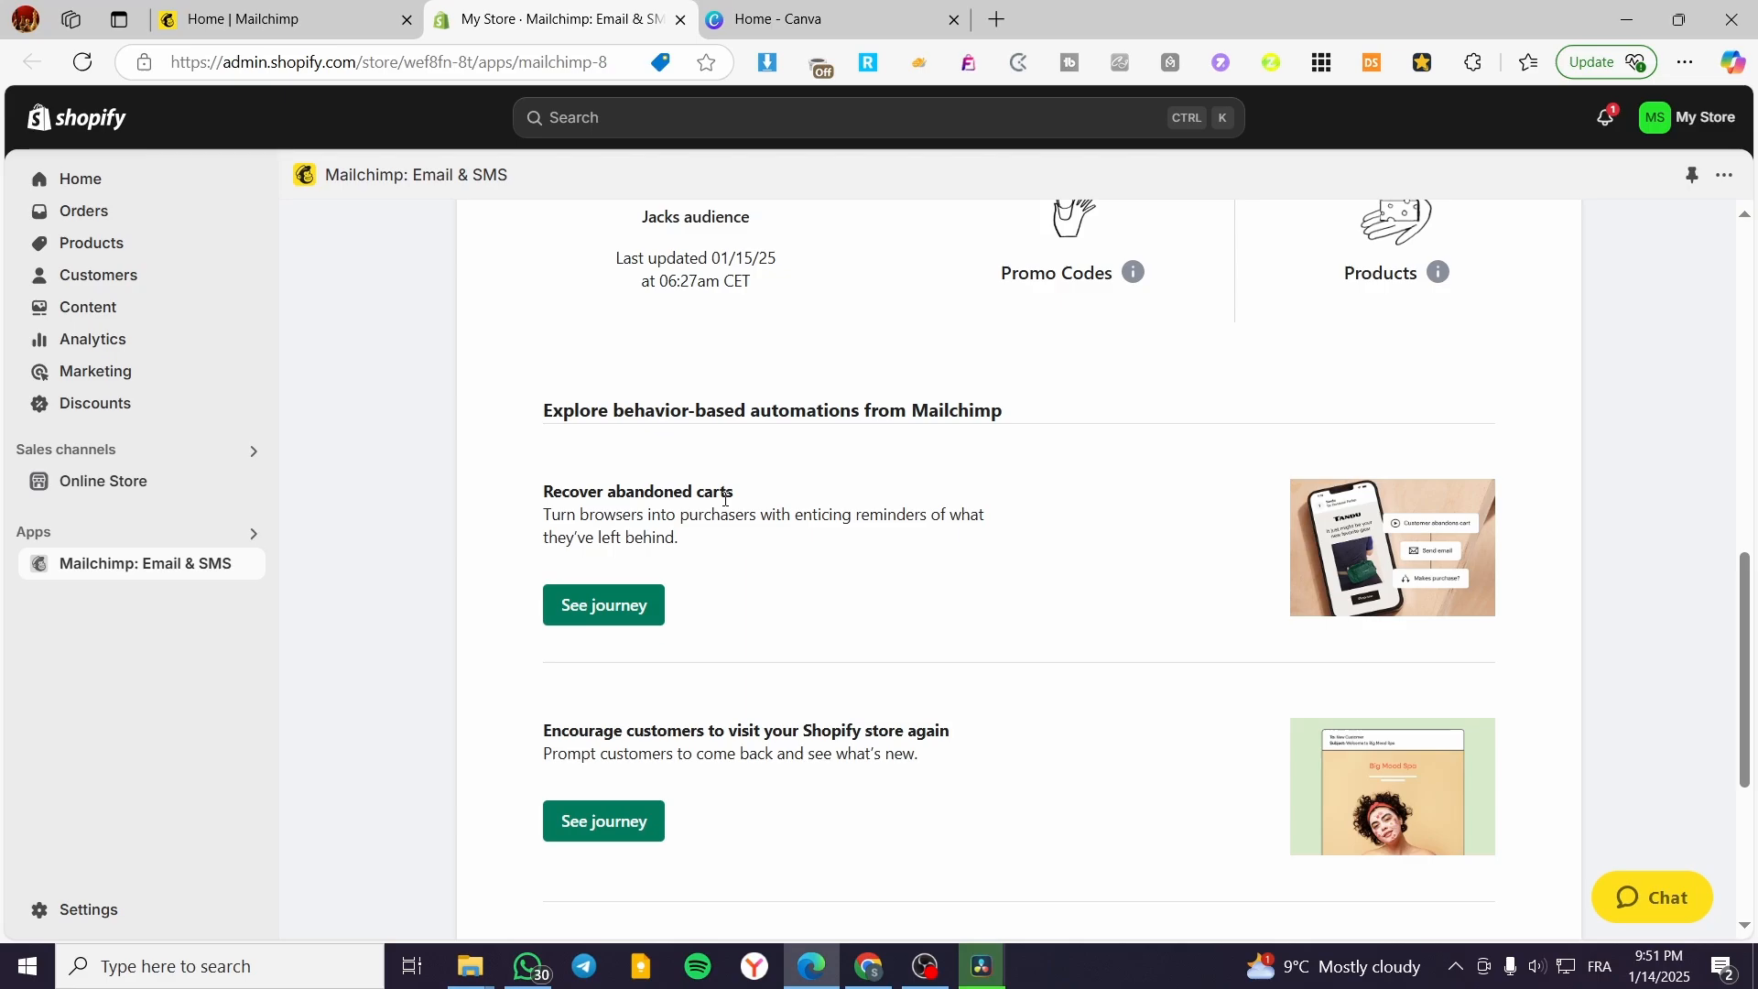
pyautogui.scroll(-2, 726, 499)
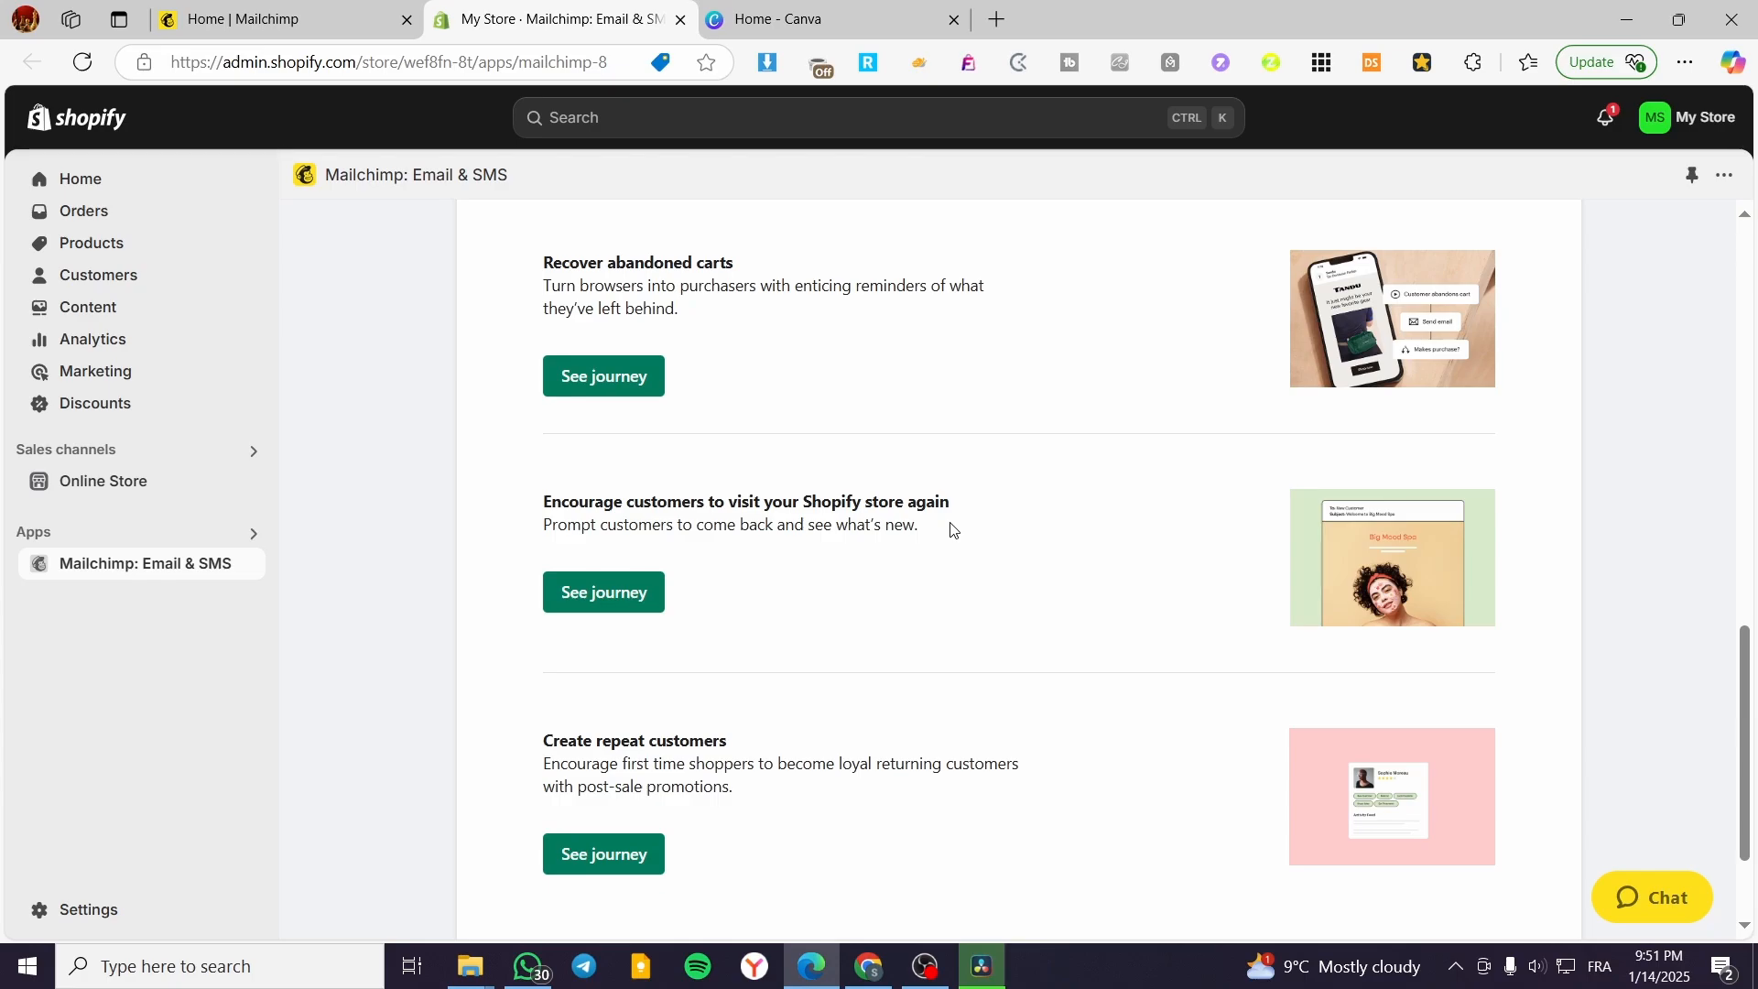
pyautogui.scroll(-2, 800, 651)
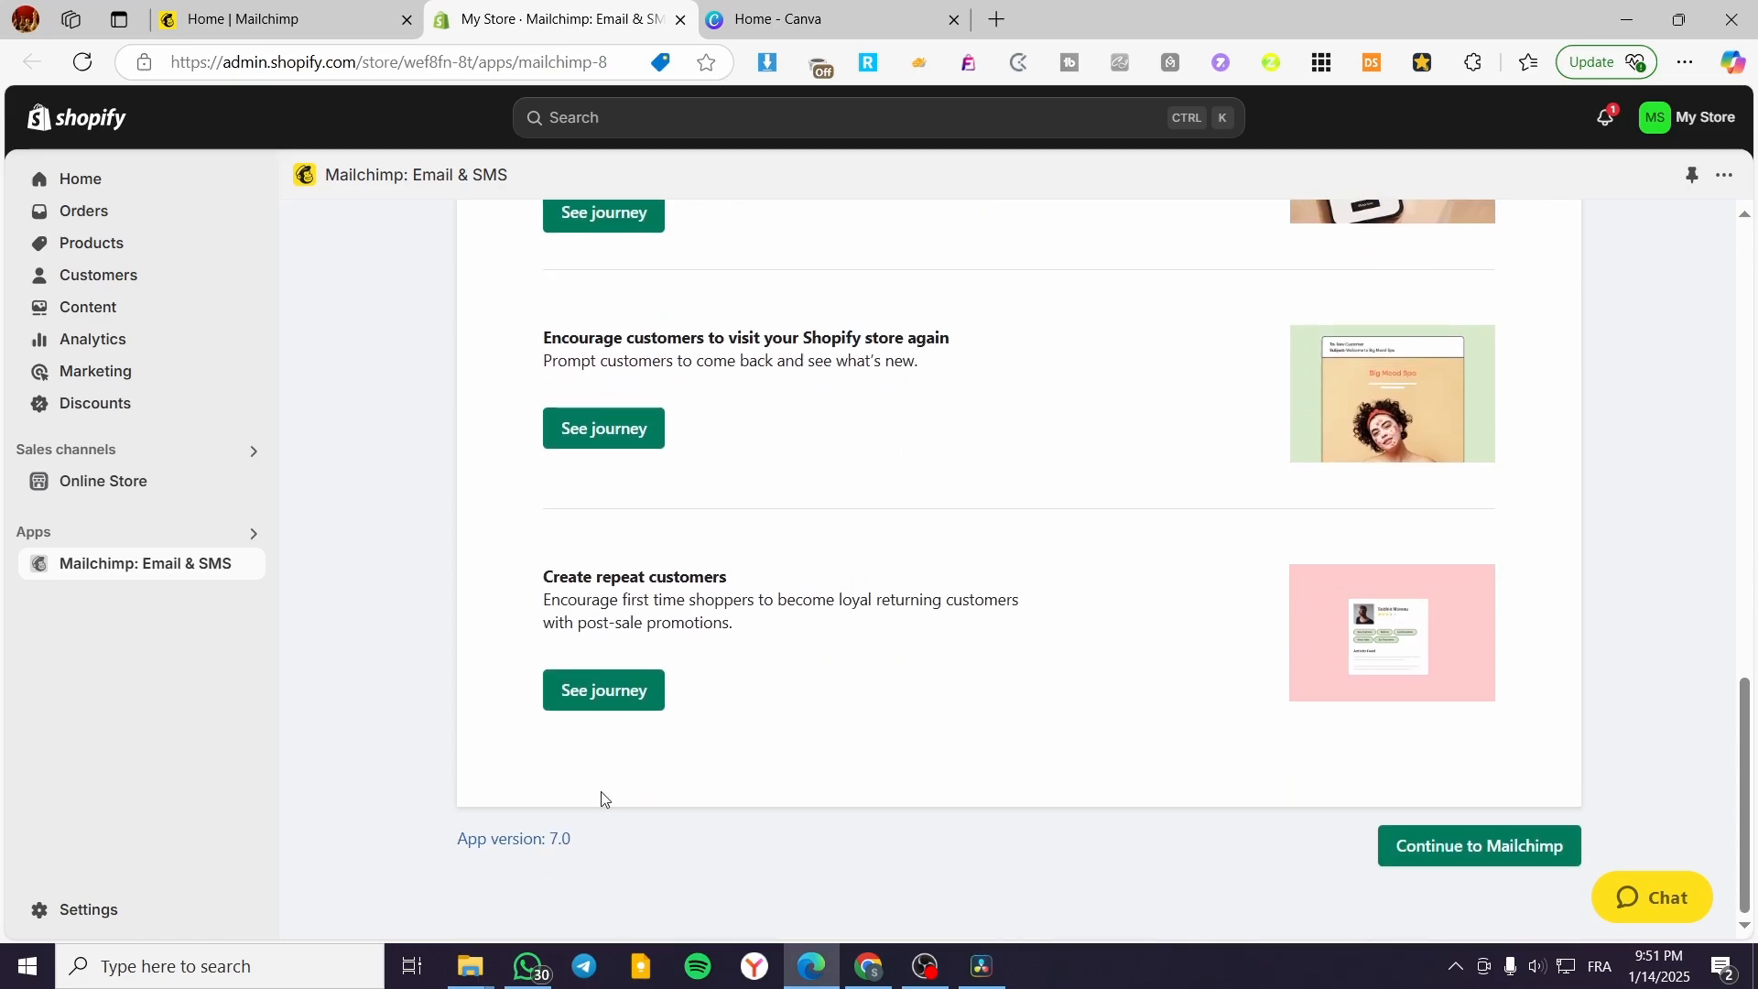
pyautogui.scroll(4, 710, 473)
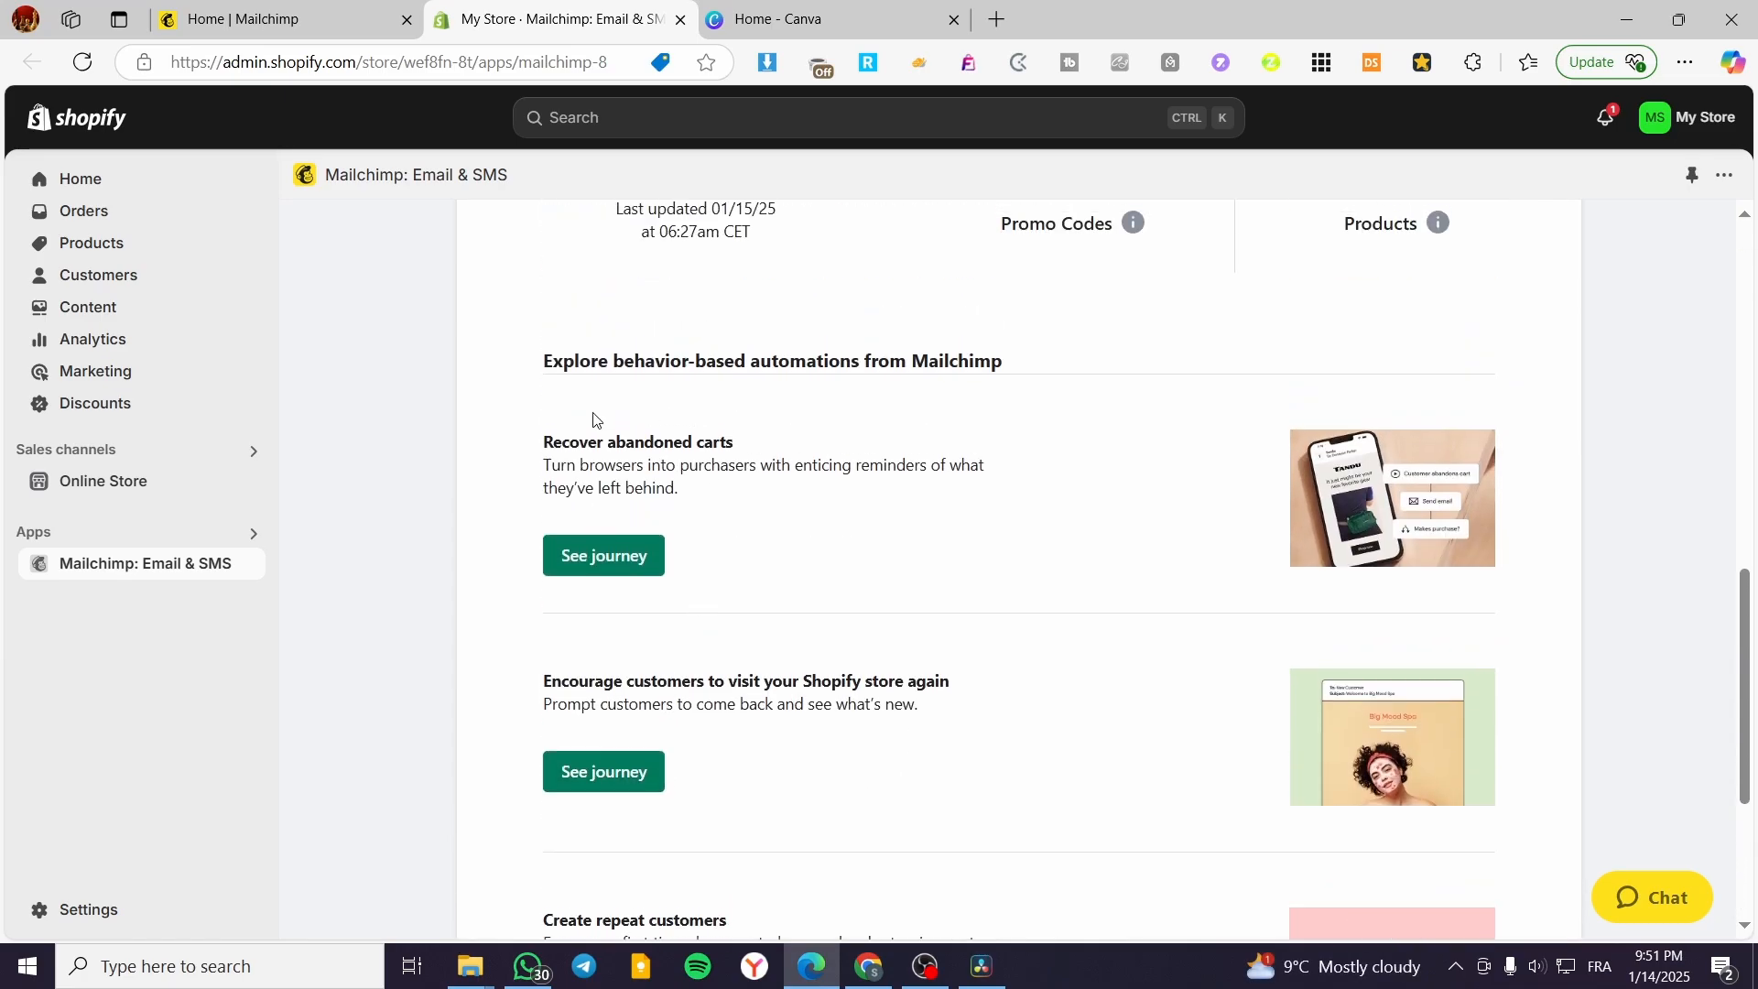
pyautogui.scroll(-4, 641, 440)
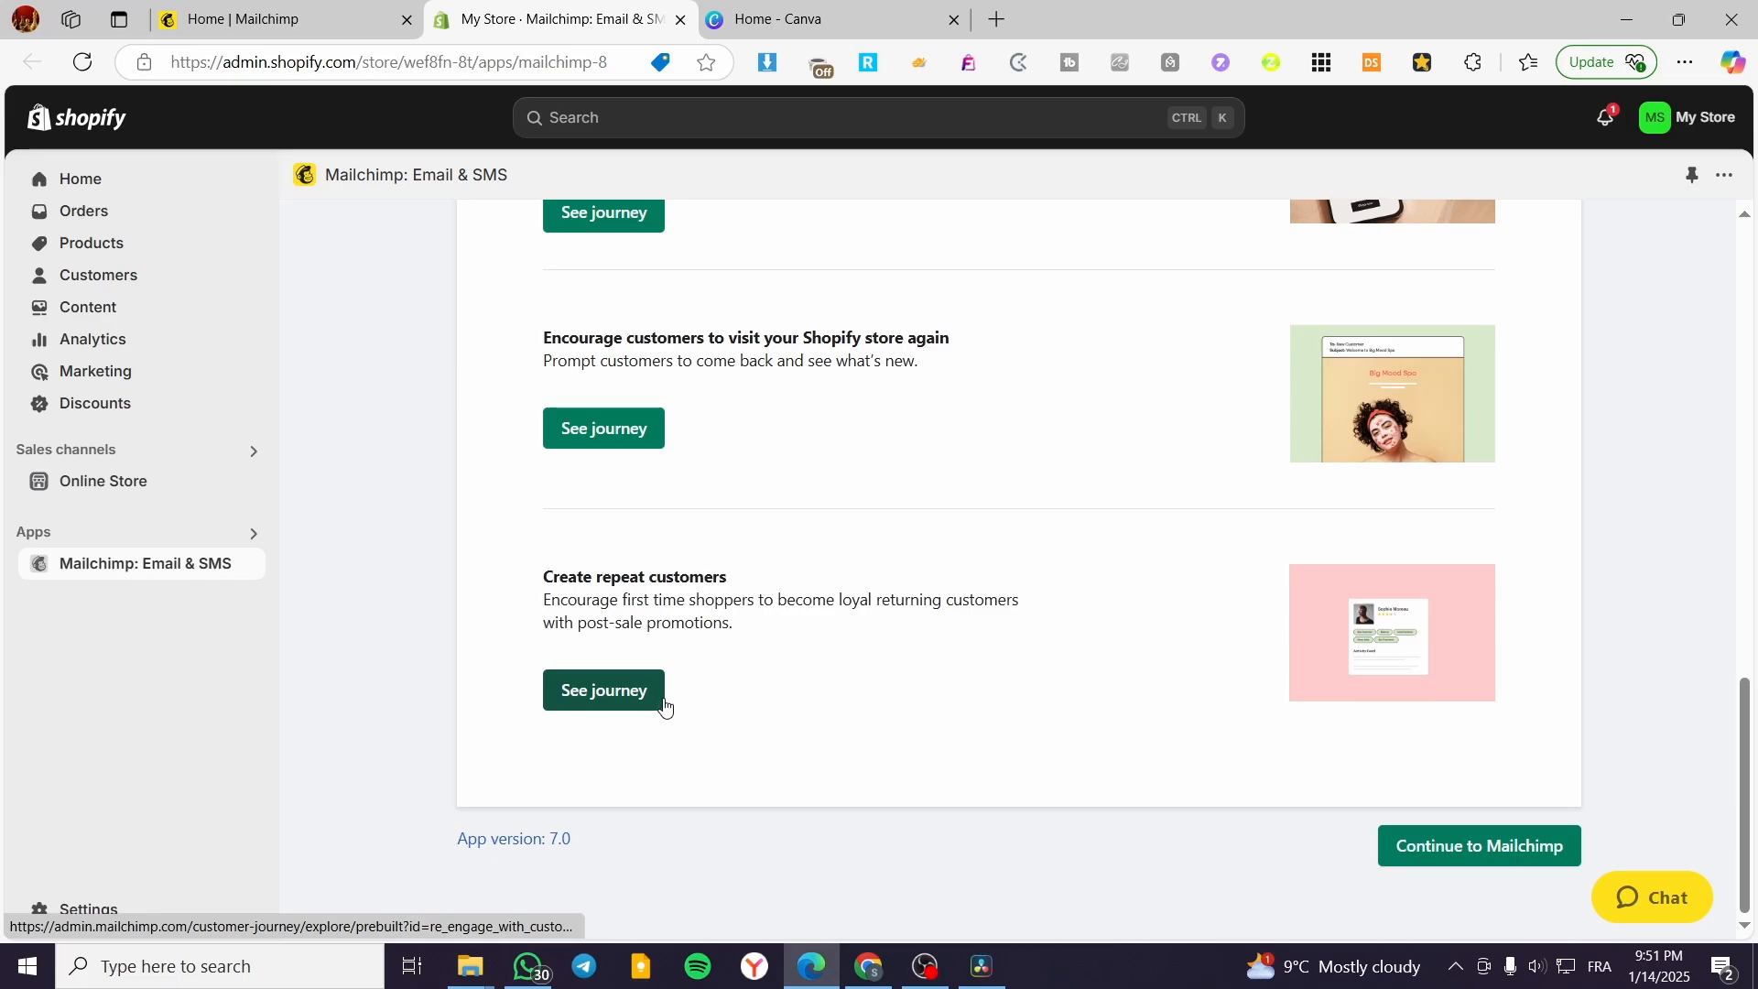
pyautogui.scroll(4, 750, 490)
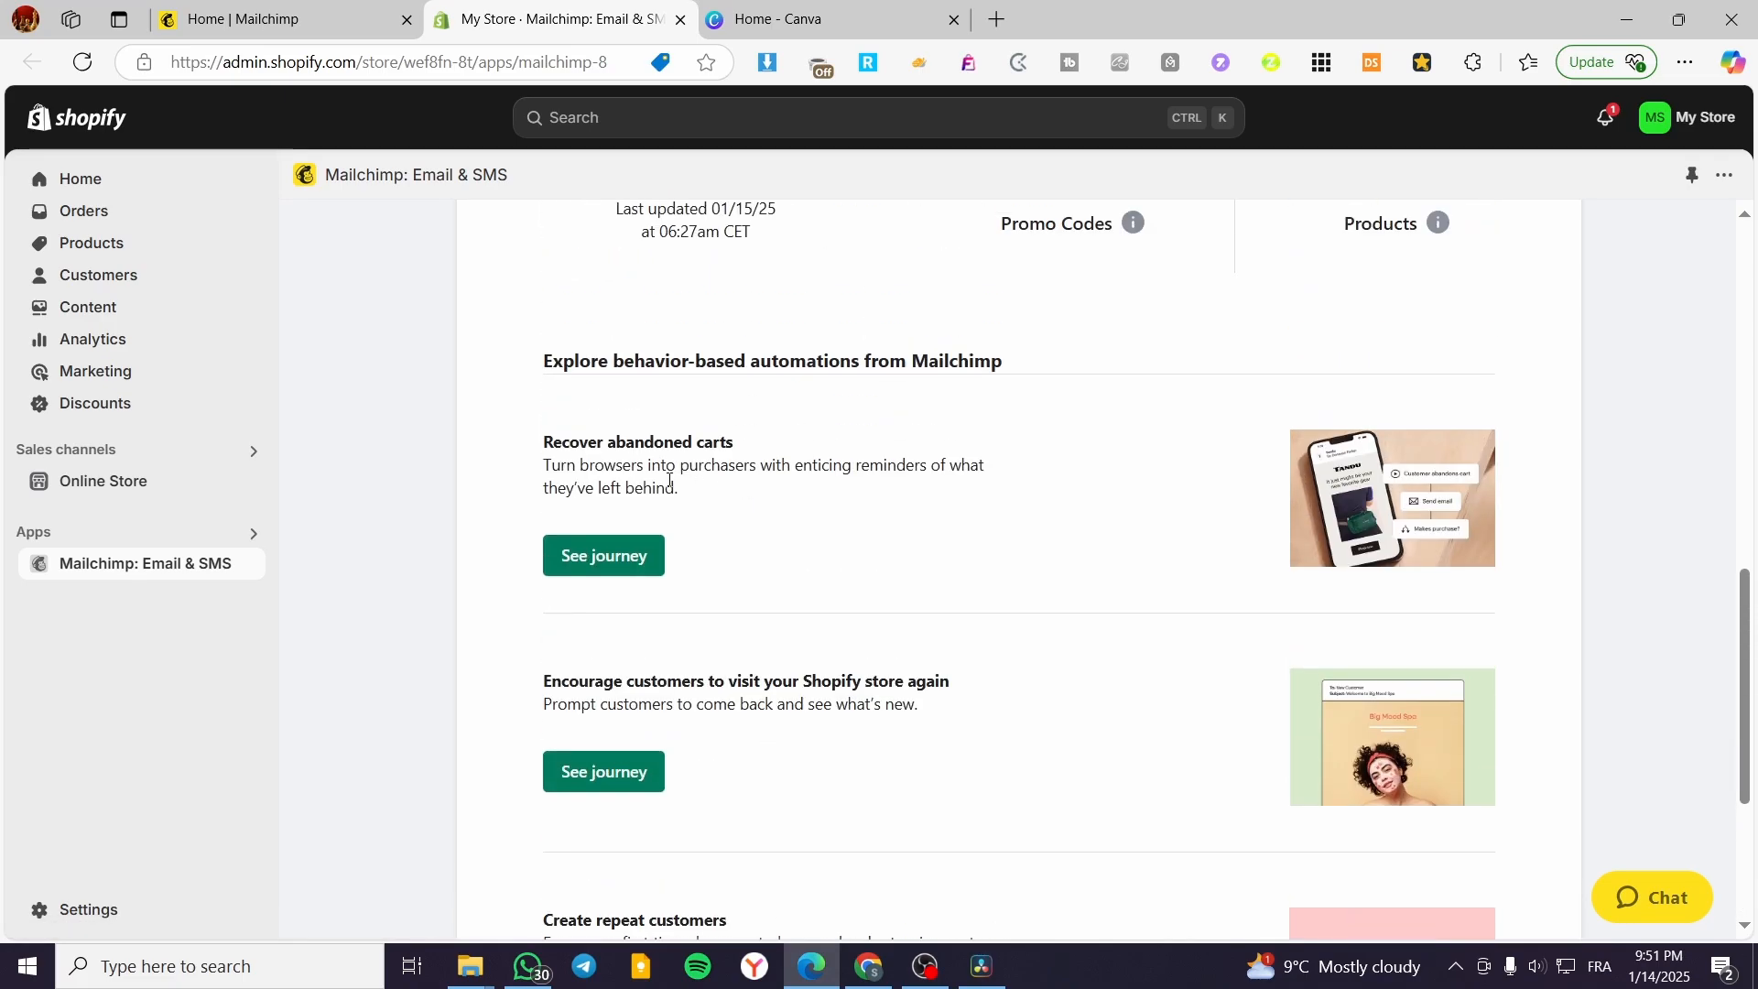
# Continue from the end of the Shopify app page to Mailchimp and switch to the newly opened Mailchimp page.
pyautogui.scroll(-1, 860, 392)
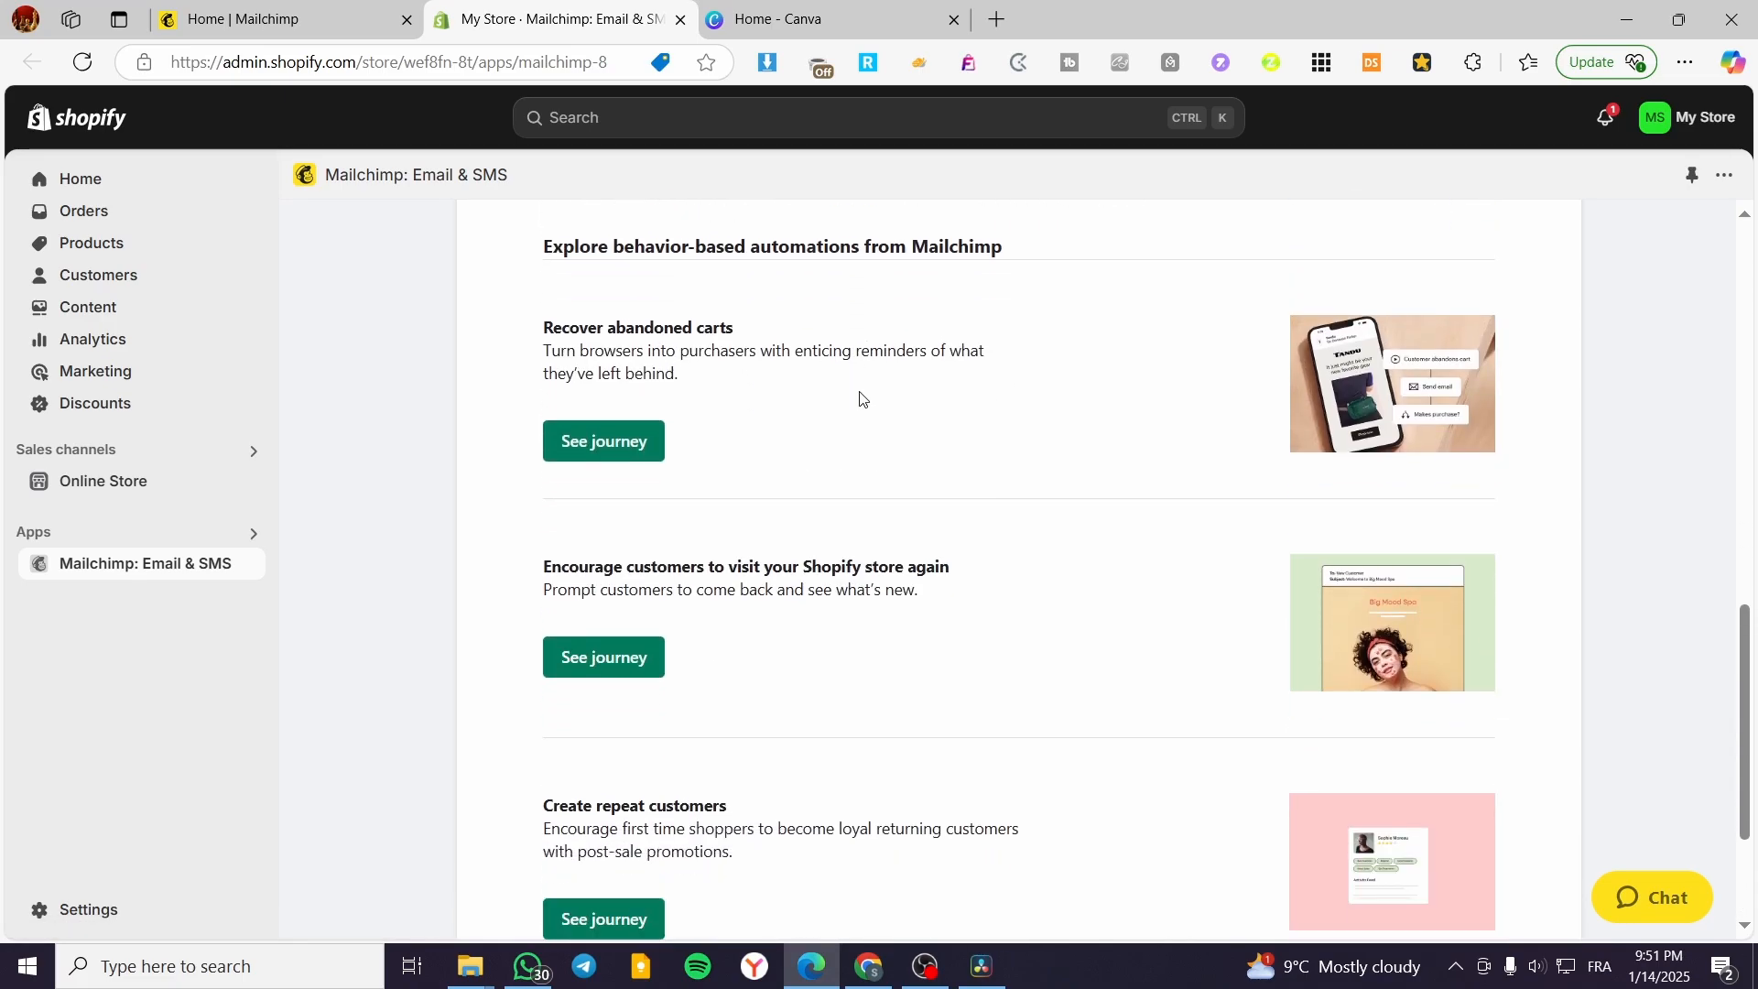
pyautogui.scroll(-2, 1440, 486)
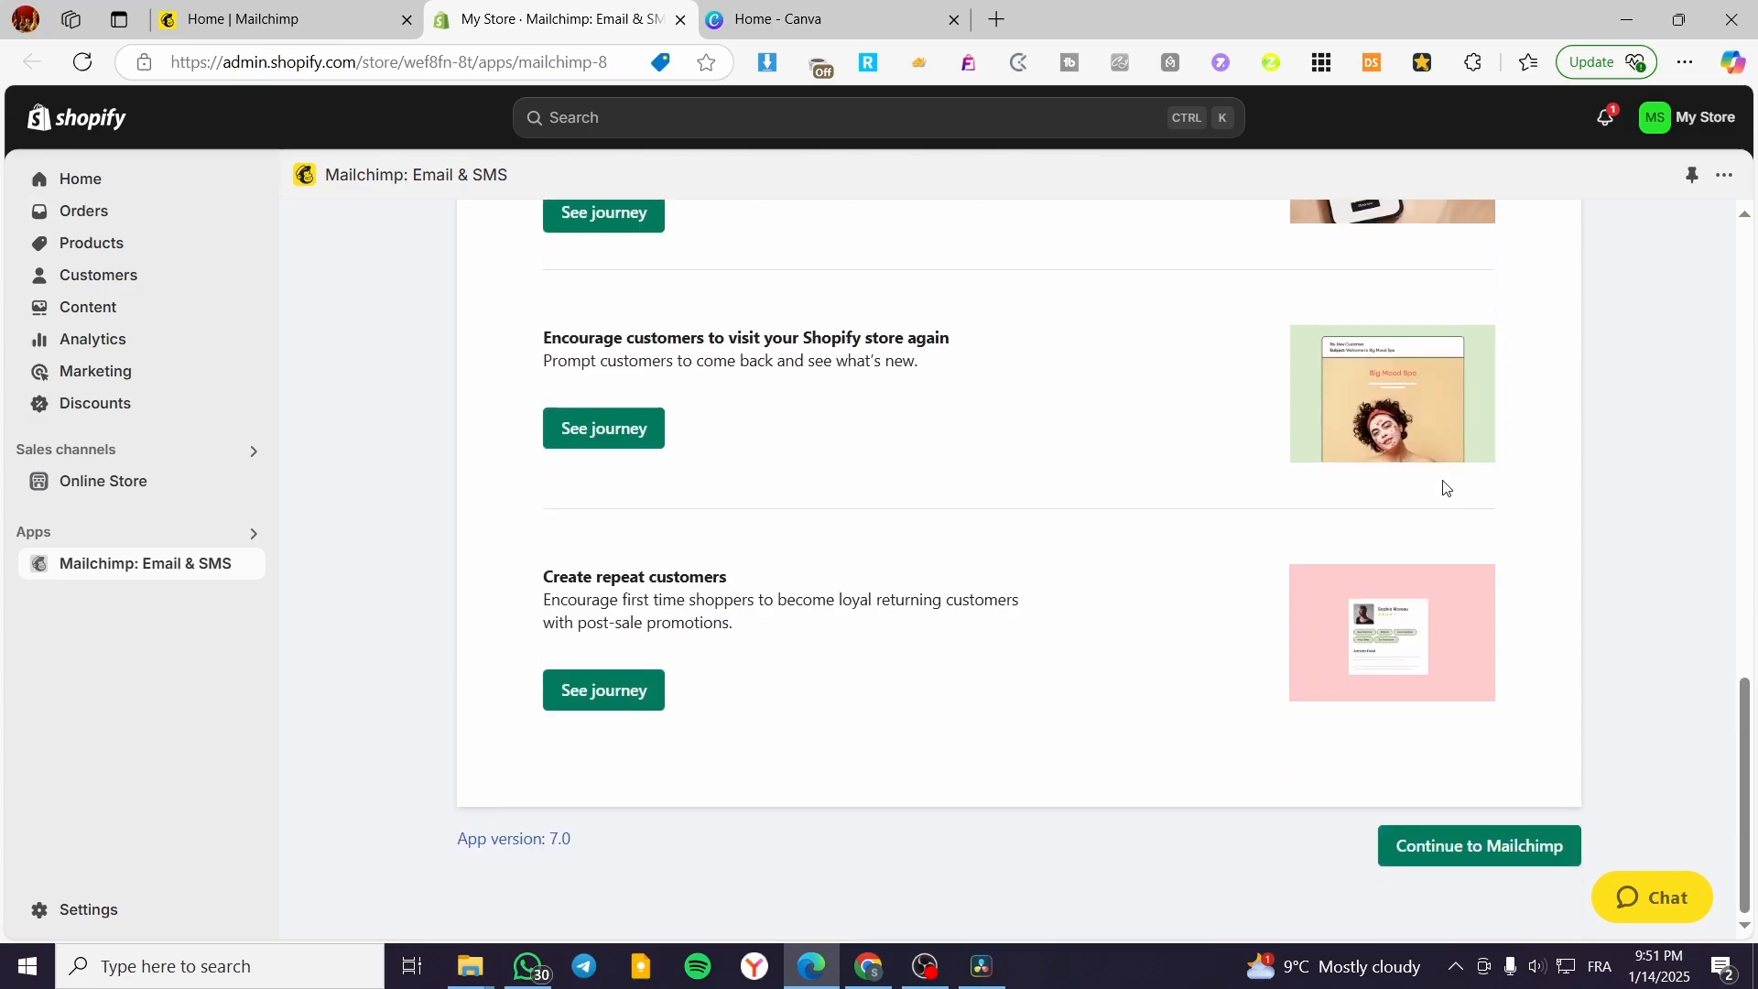
pyautogui.click(1504, 859)
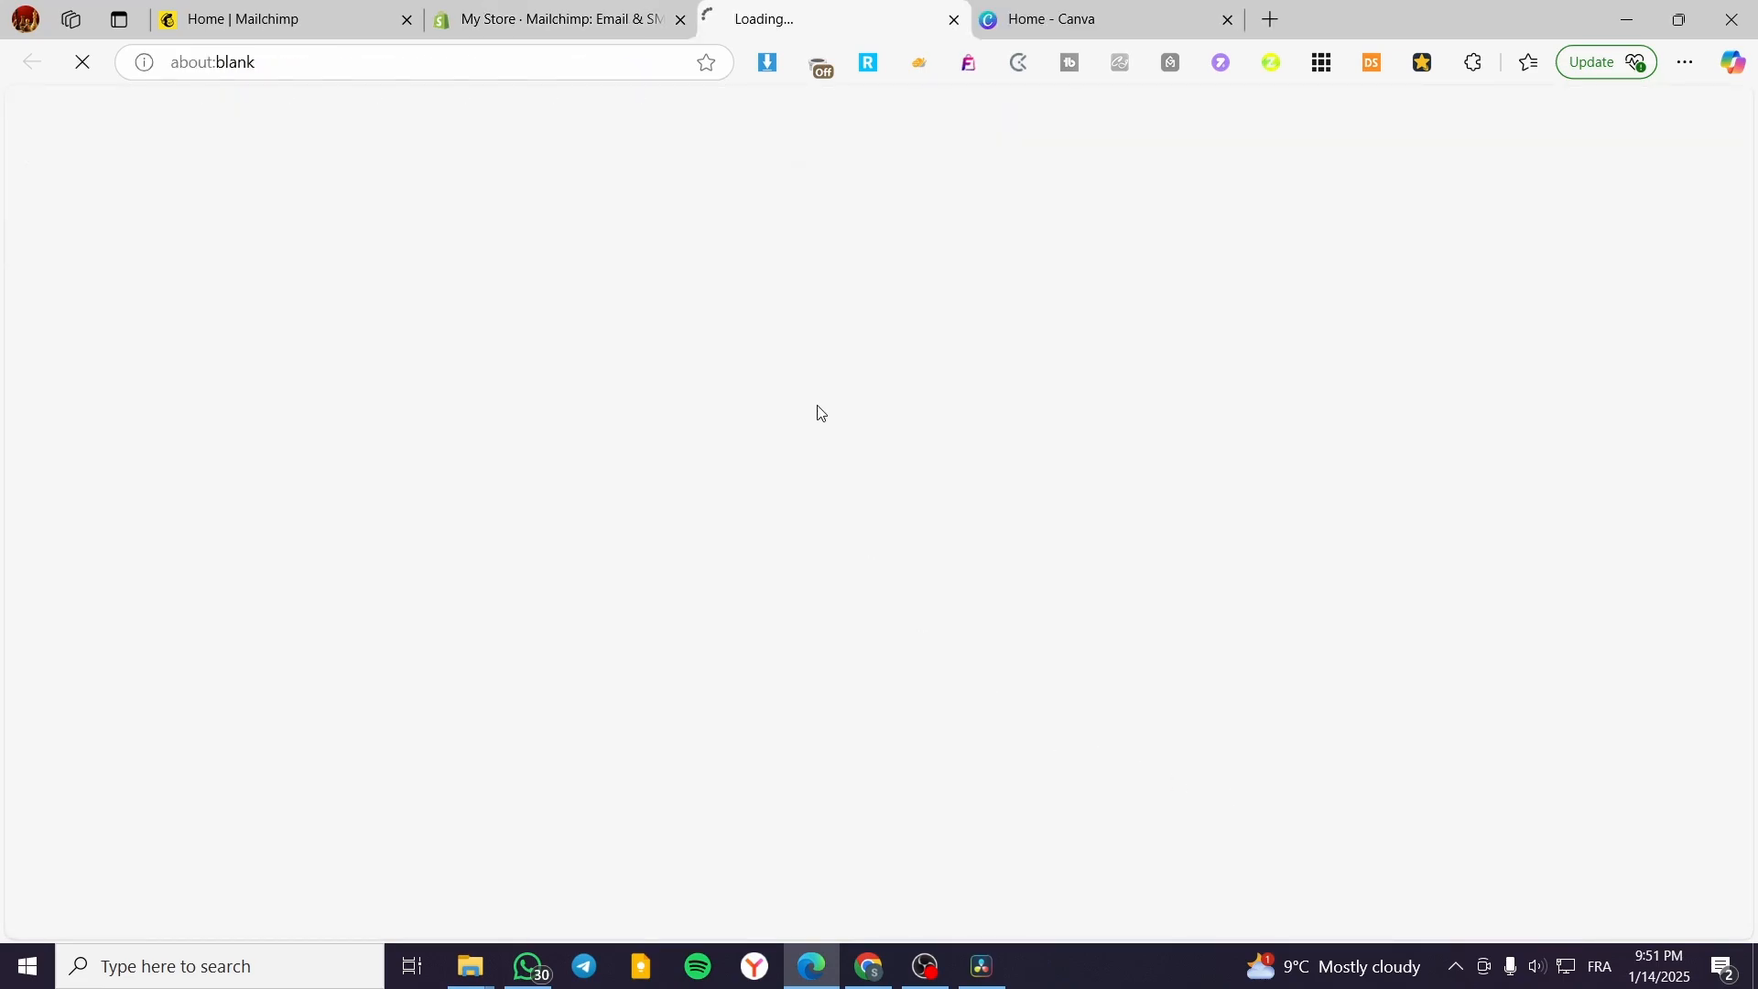
pyautogui.click(271, 19)
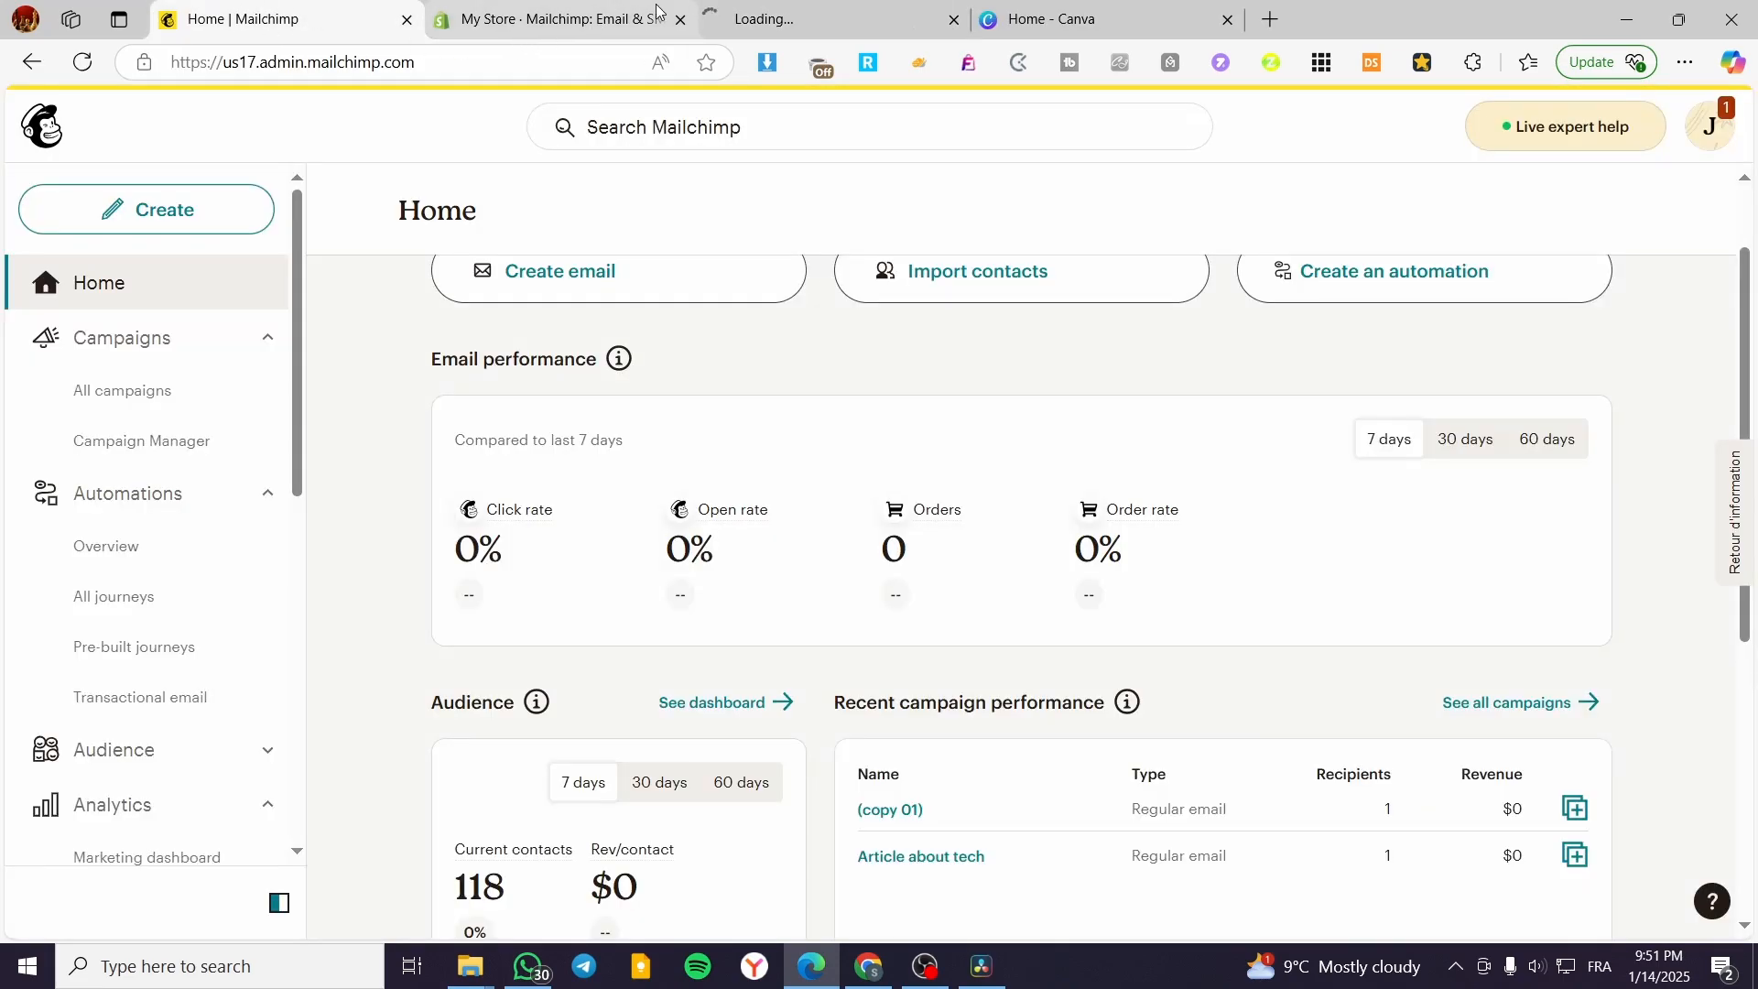
pyautogui.click(796, 9)
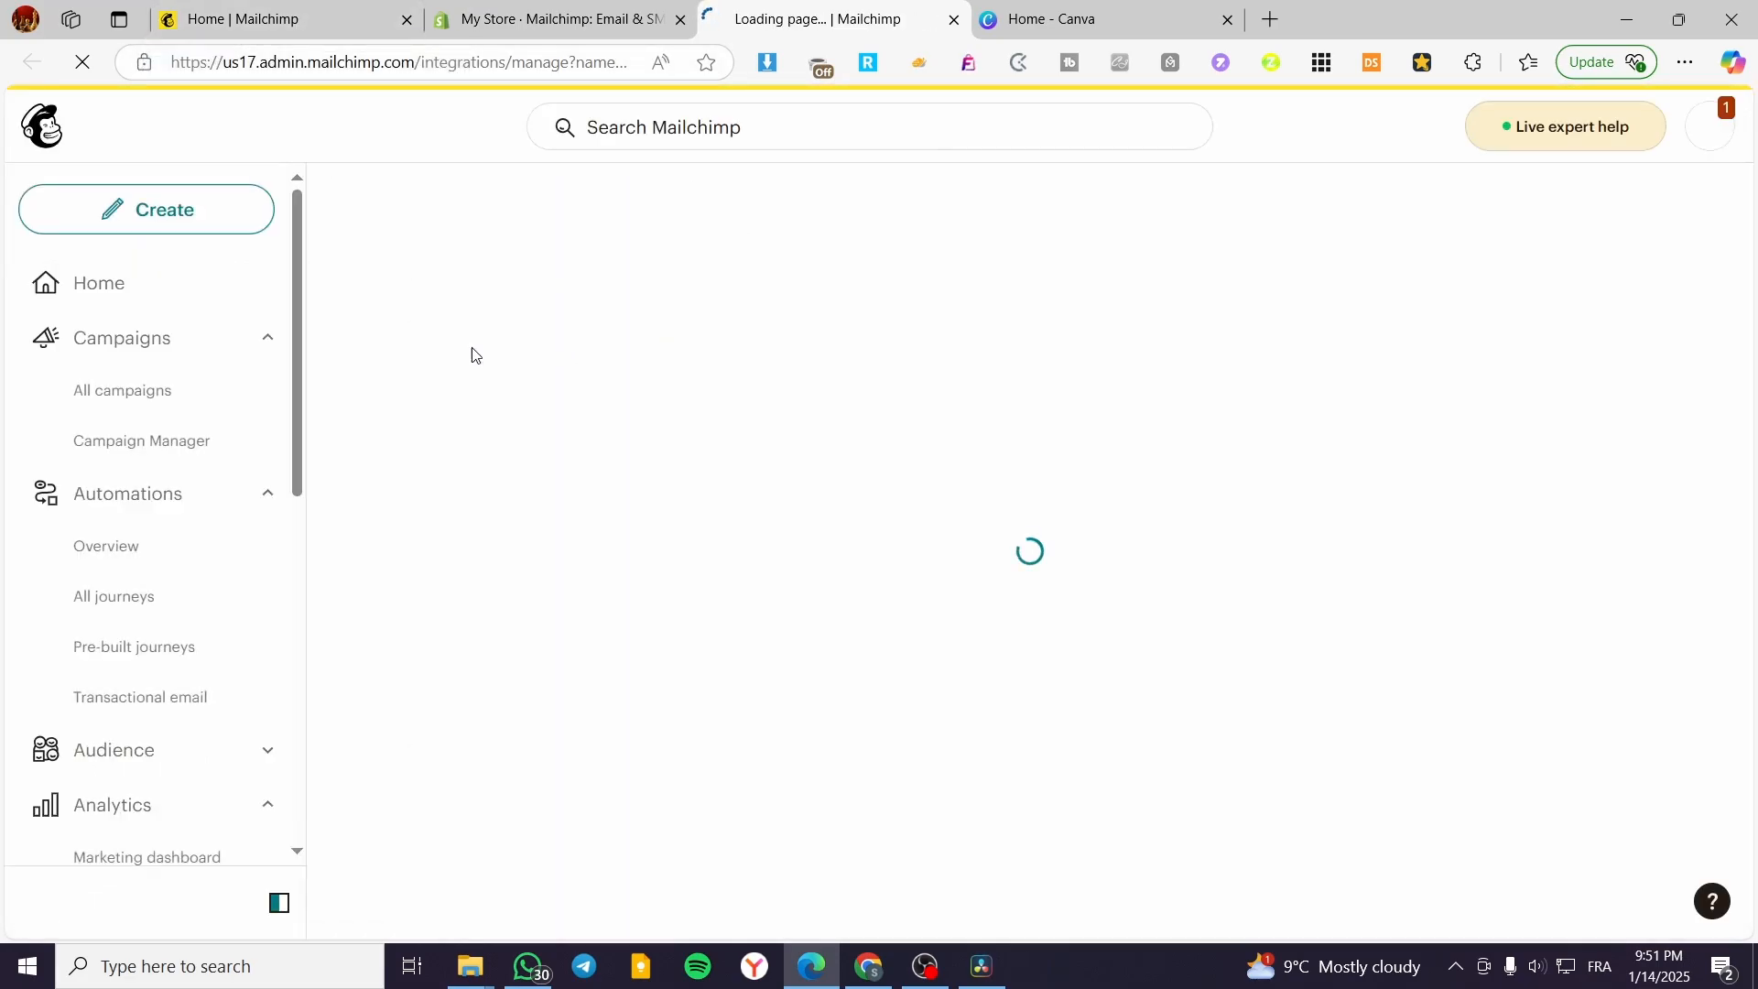
# Open the Automations overview and examine the Customer Journeys templates based on the Shopify store and the recent journeys.
pyautogui.click(149, 513)
pyautogui.click(149, 513)
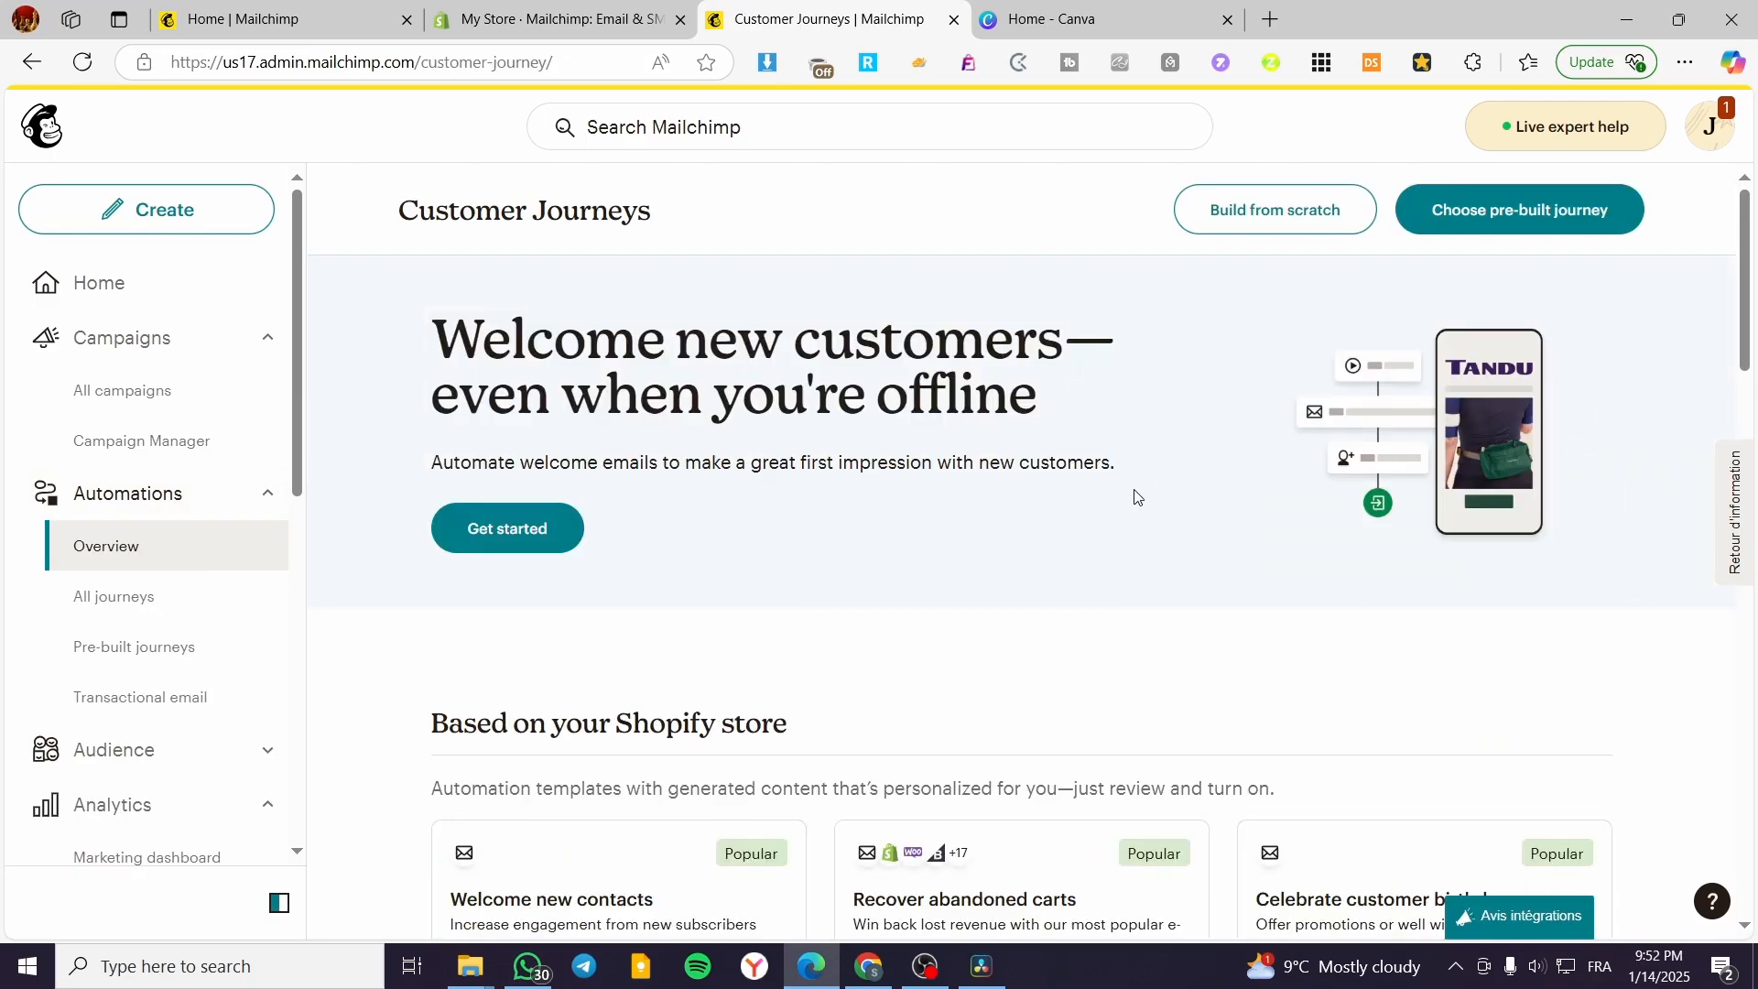
pyautogui.scroll(-4, 1134, 494)
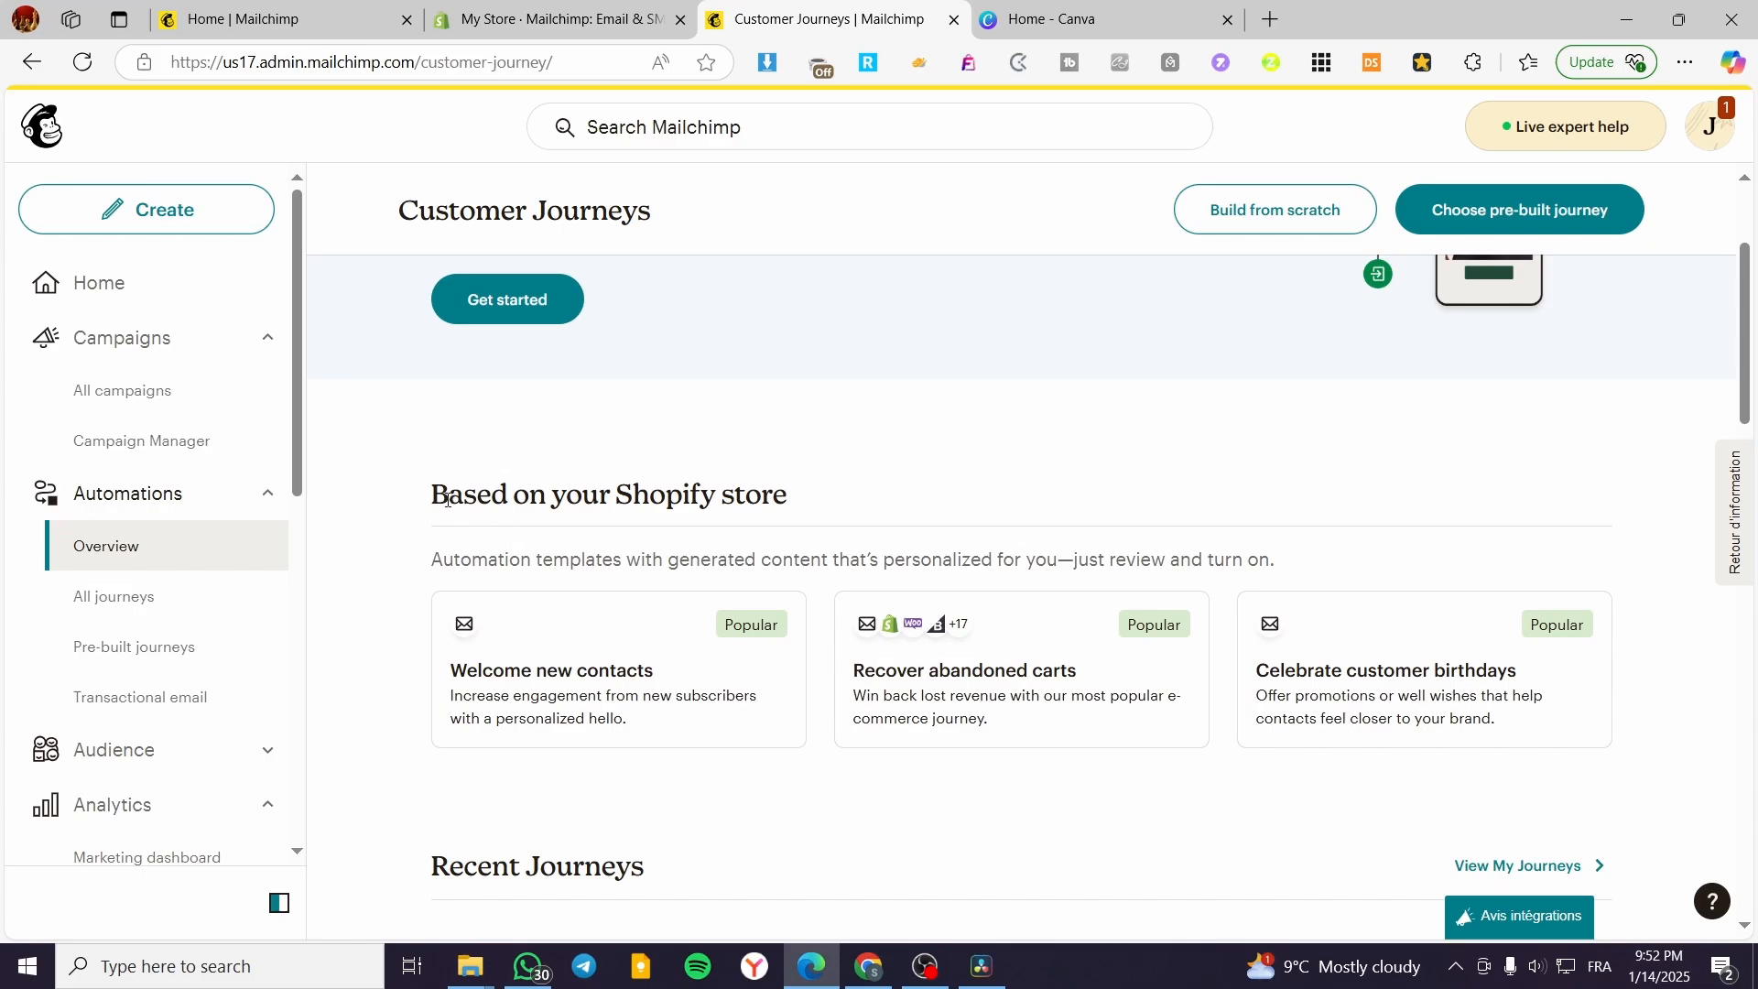
pyautogui.moveTo(440, 494); pyautogui.dragTo(832, 498)
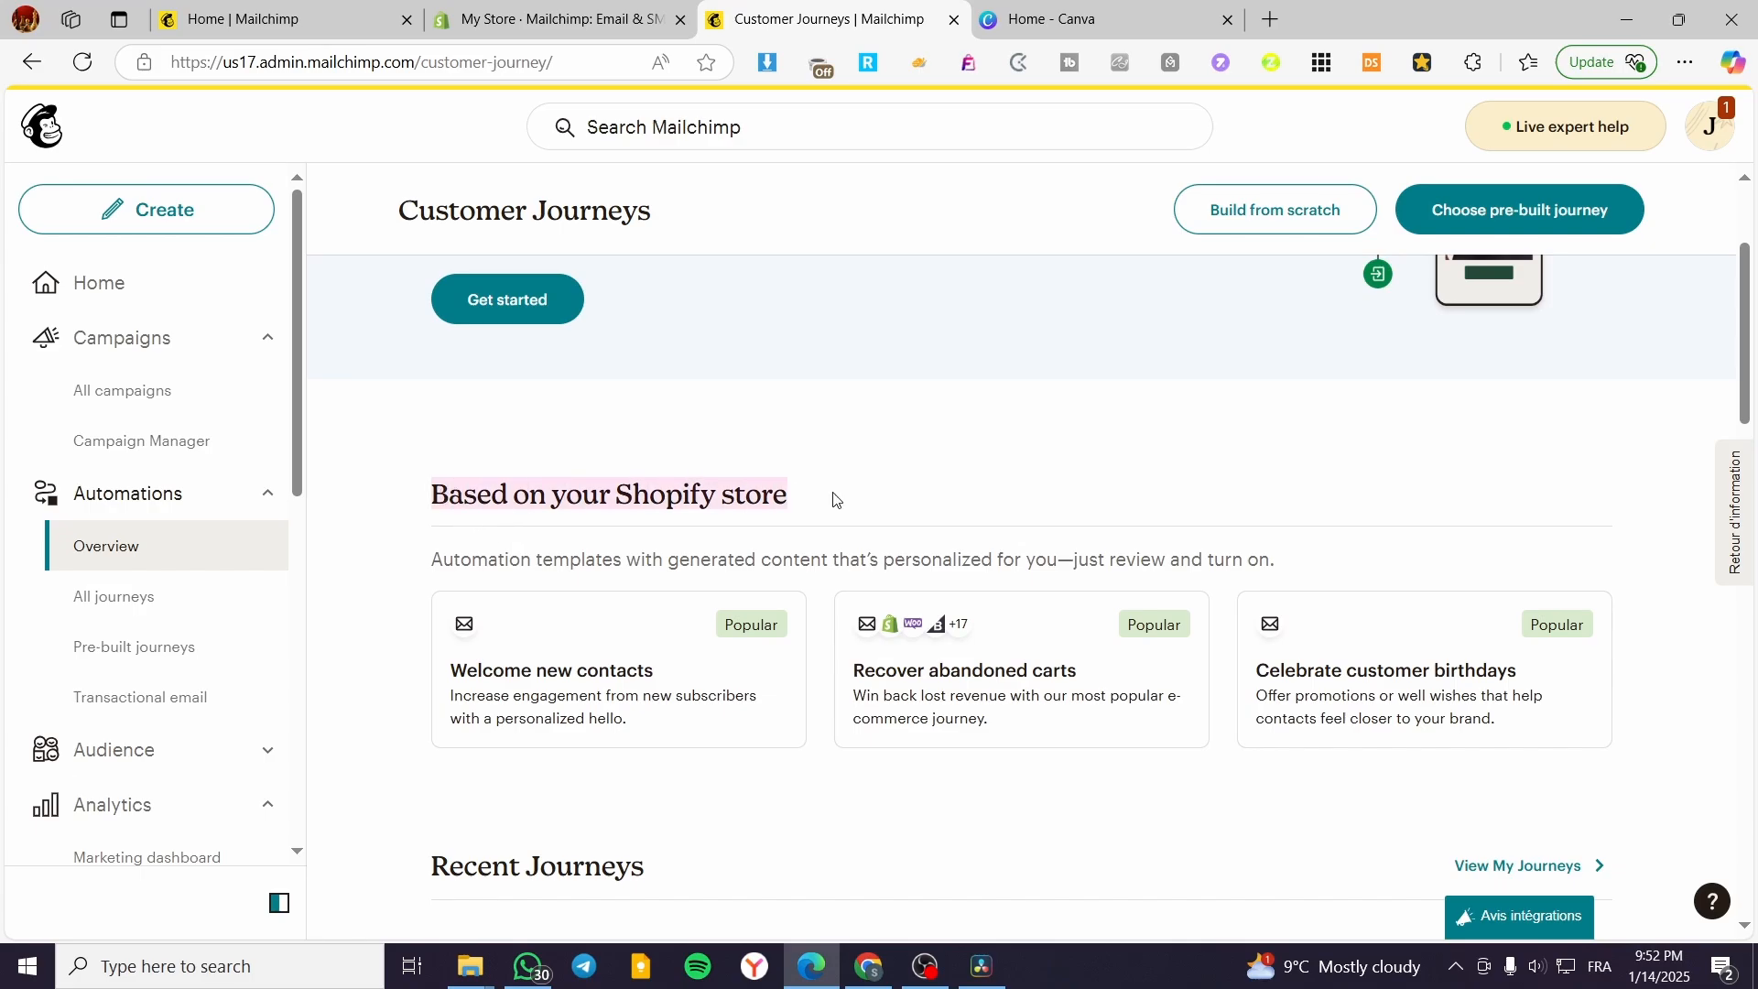
pyautogui.click(595, 518)
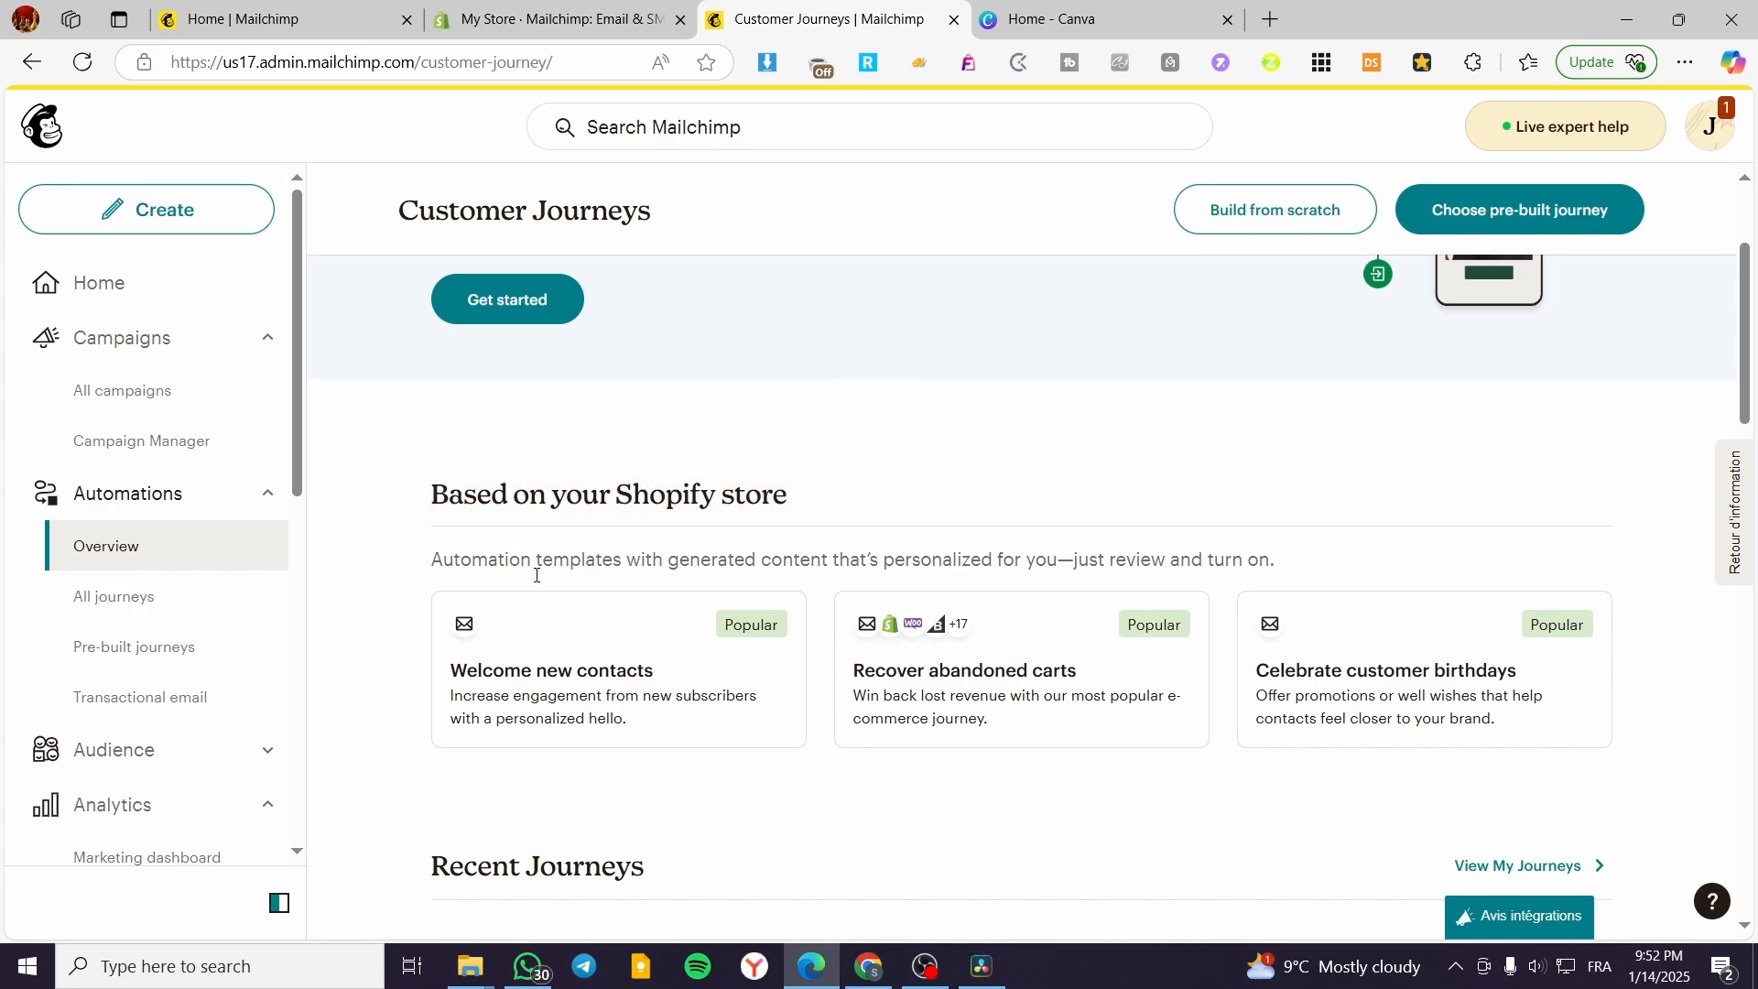
pyautogui.scroll(-1, 1255, 679)
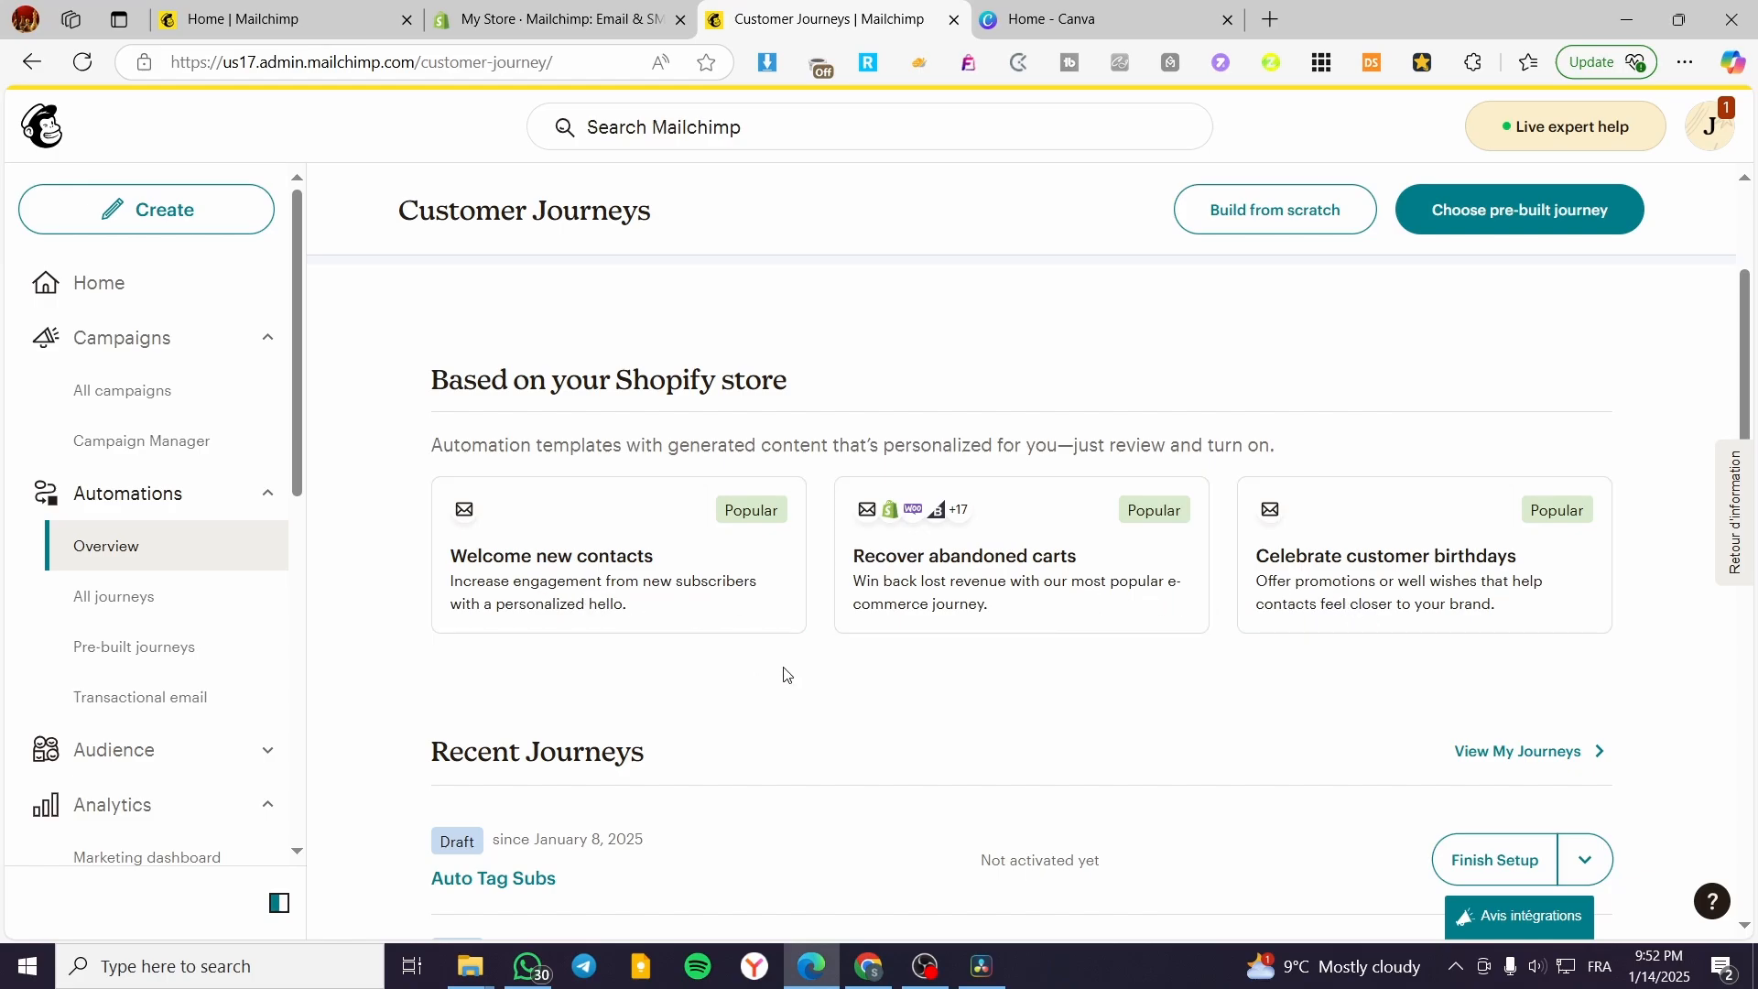
pyautogui.scroll(-1, 656, 648)
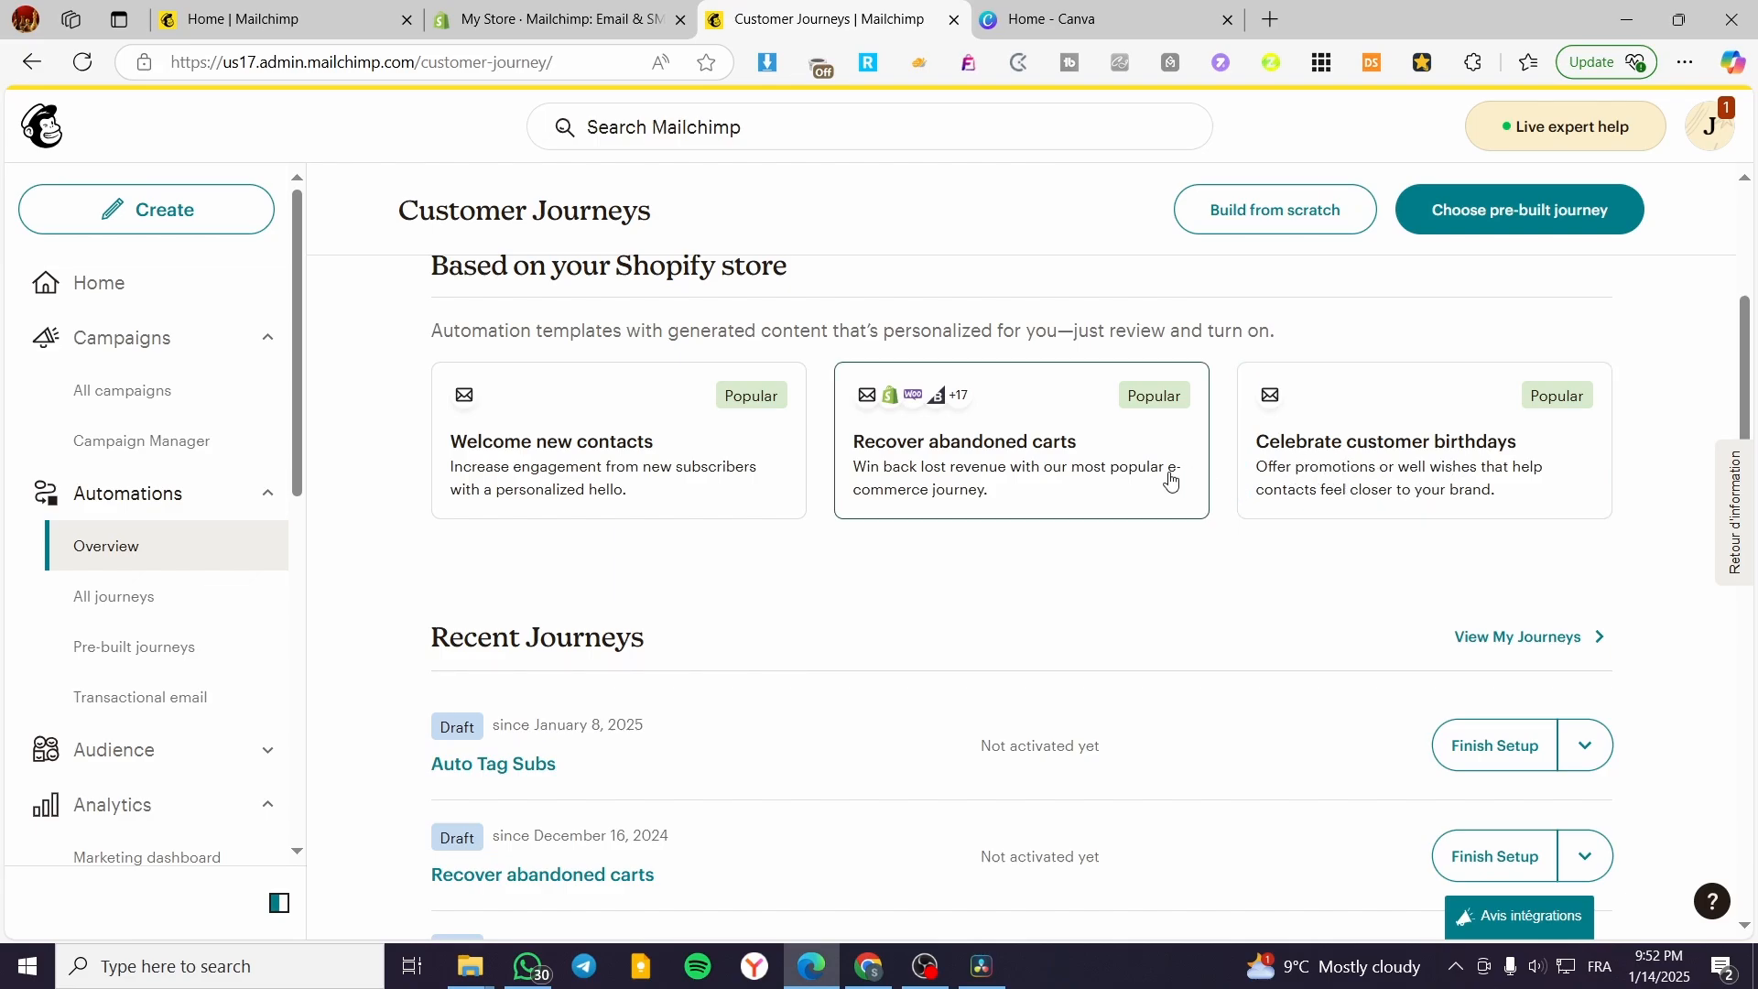
pyautogui.scroll(3, 1061, 595)
pyautogui.scroll(1, 1061, 595)
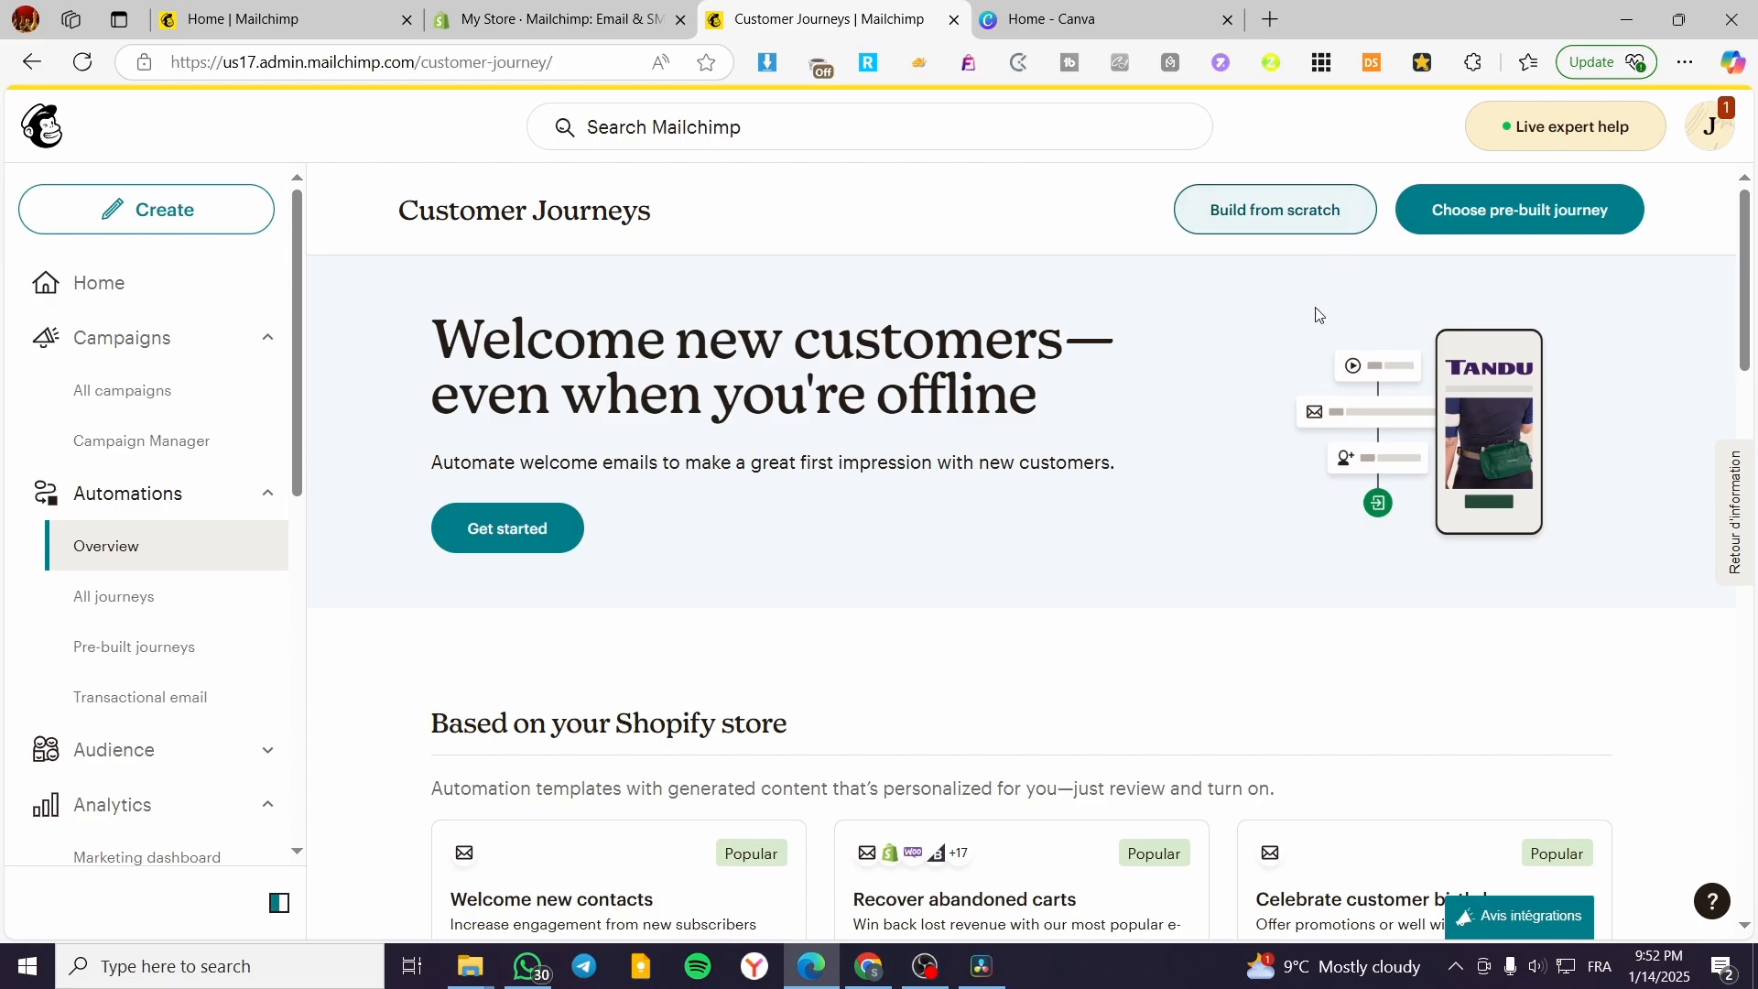
# Open the collection of pre-built journeys and browse its templates for welcoming new contacts.
pyautogui.click(1550, 223)
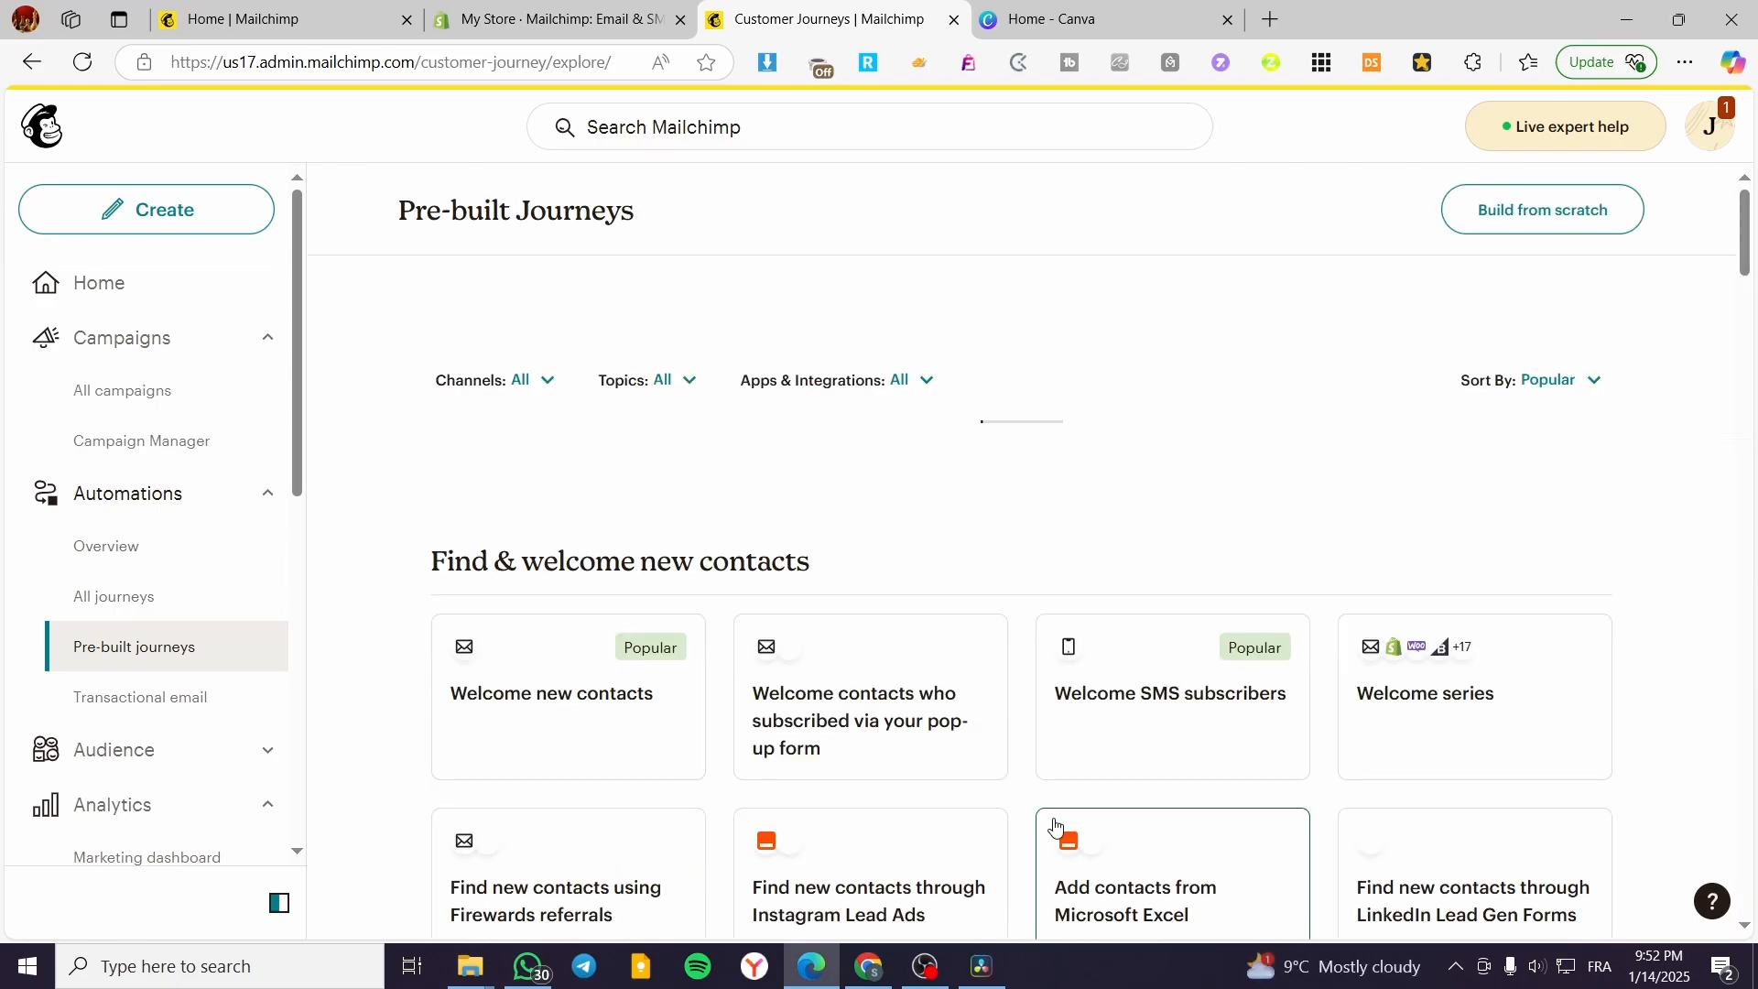
pyautogui.scroll(-3, 1048, 640)
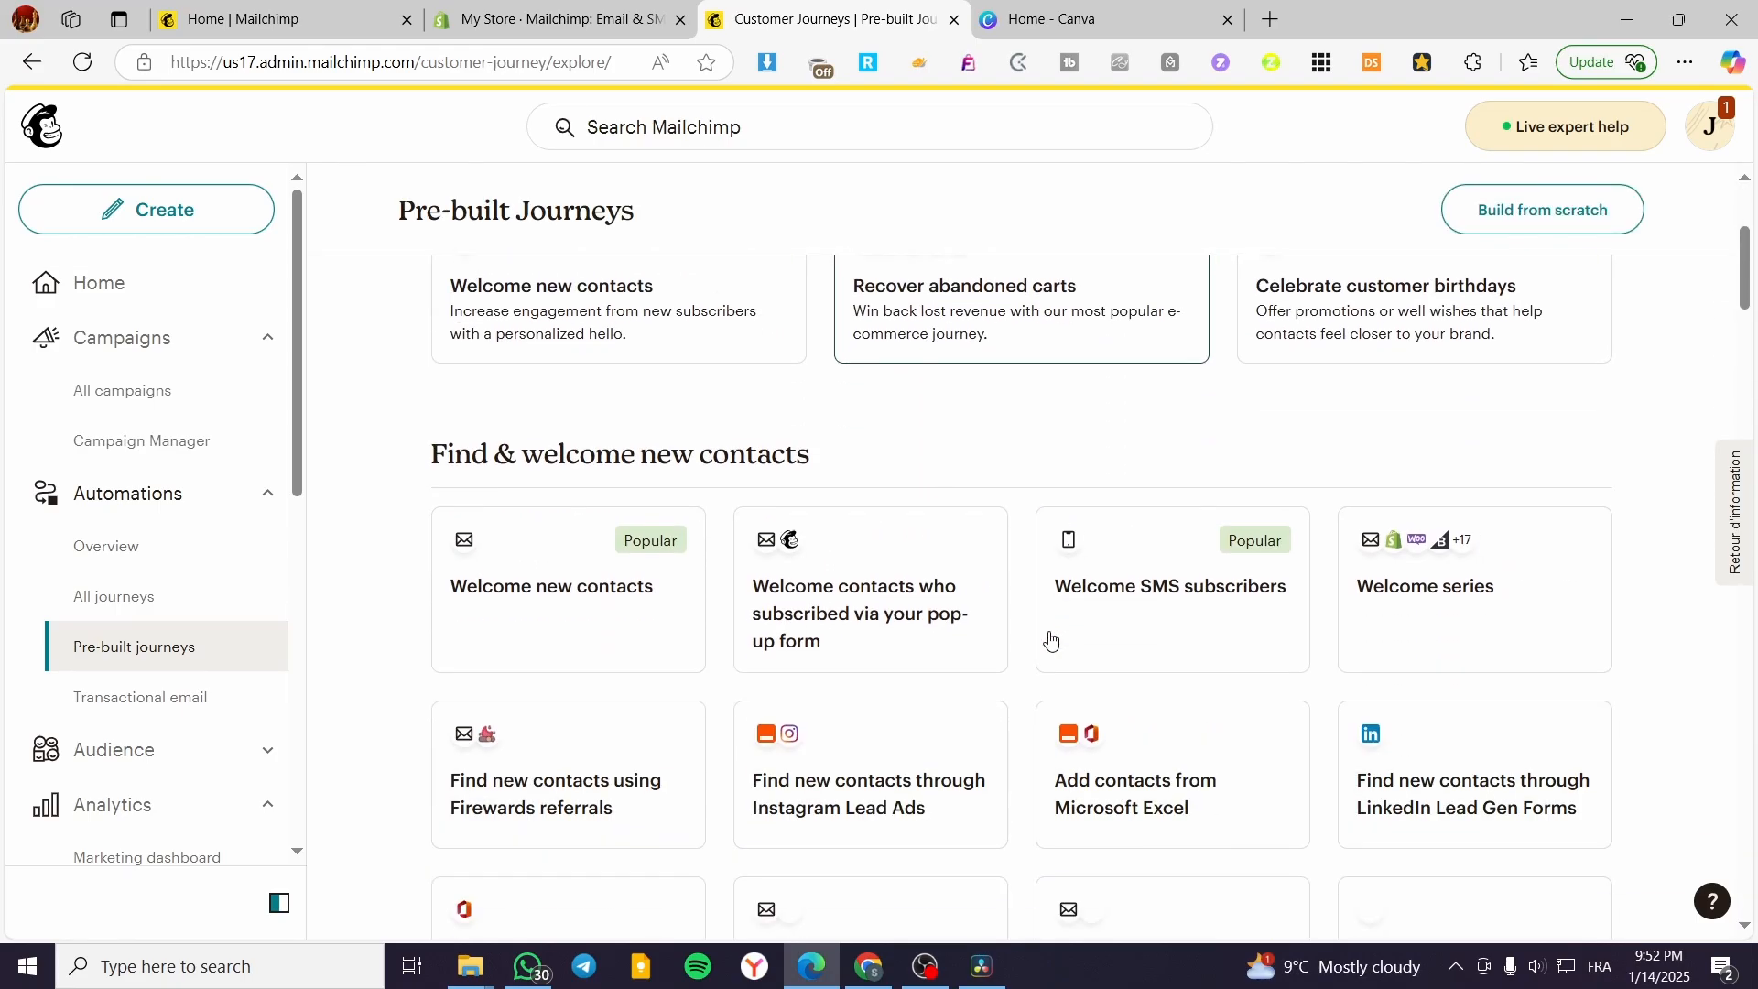
pyautogui.scroll(-5, 1051, 639)
pyautogui.scroll(10, 981, 608)
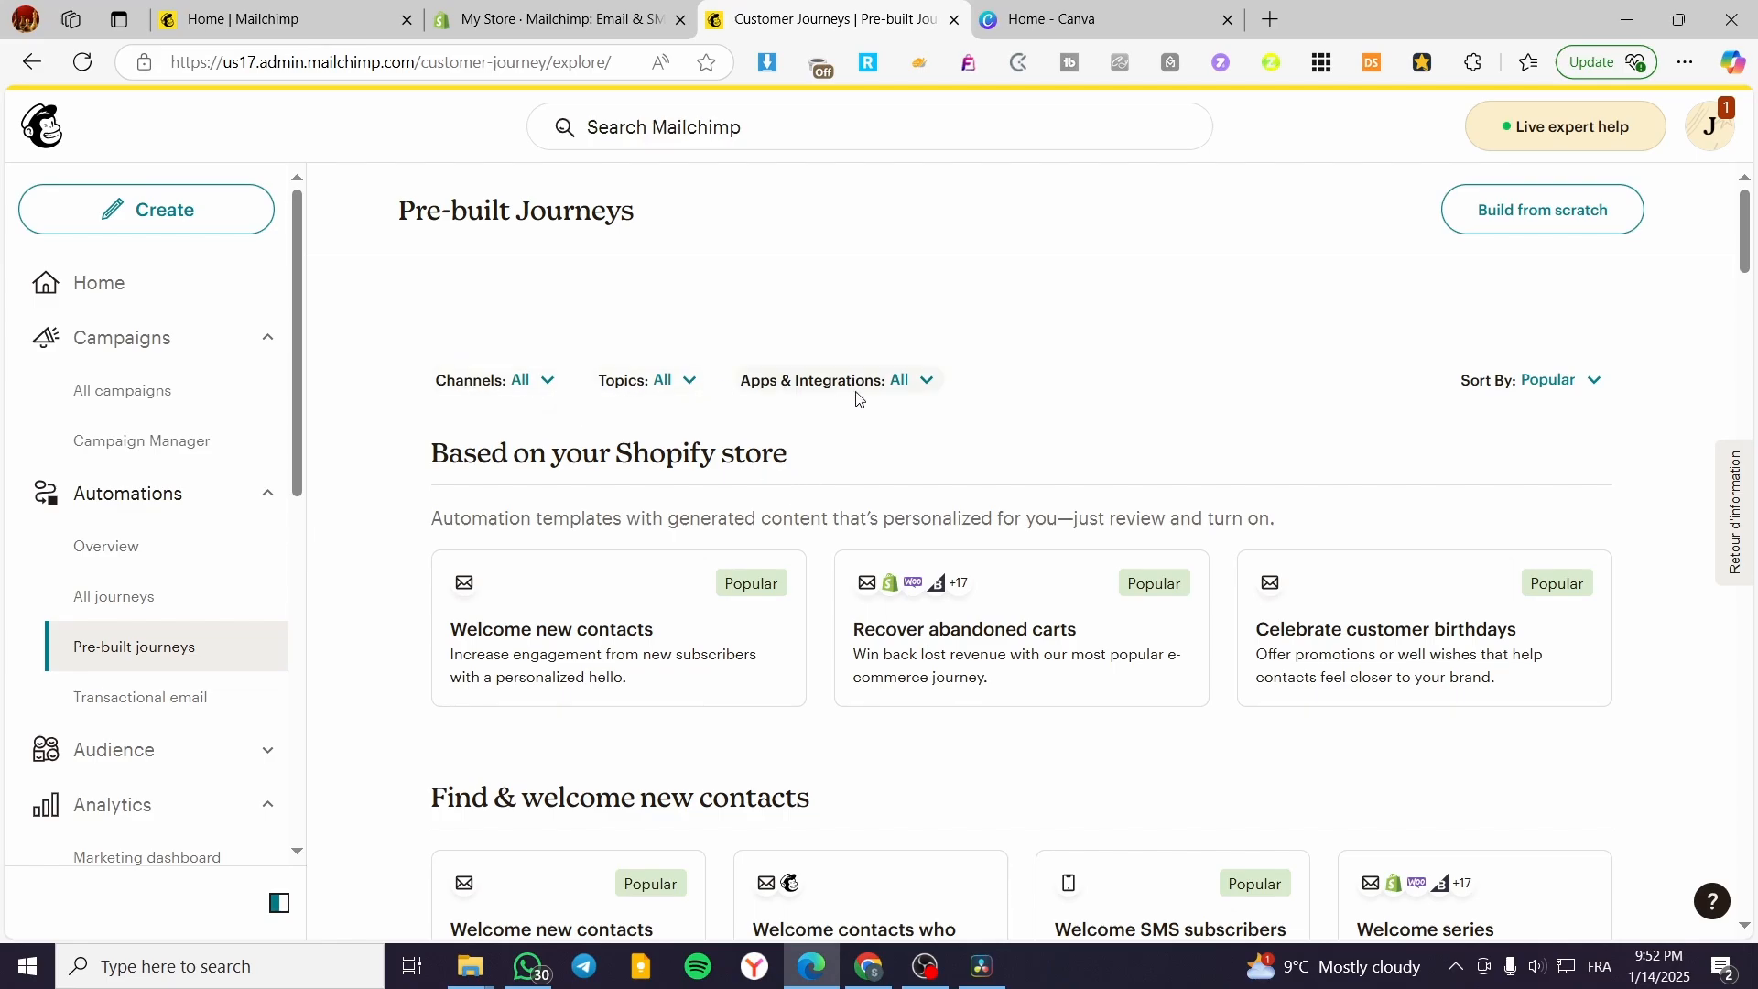
# Filter the pre-built journeys by the Shopify integration, leaving channels and topics set to All.
pyautogui.click(500, 389)
pyautogui.click(658, 381)
pyautogui.click(821, 383)
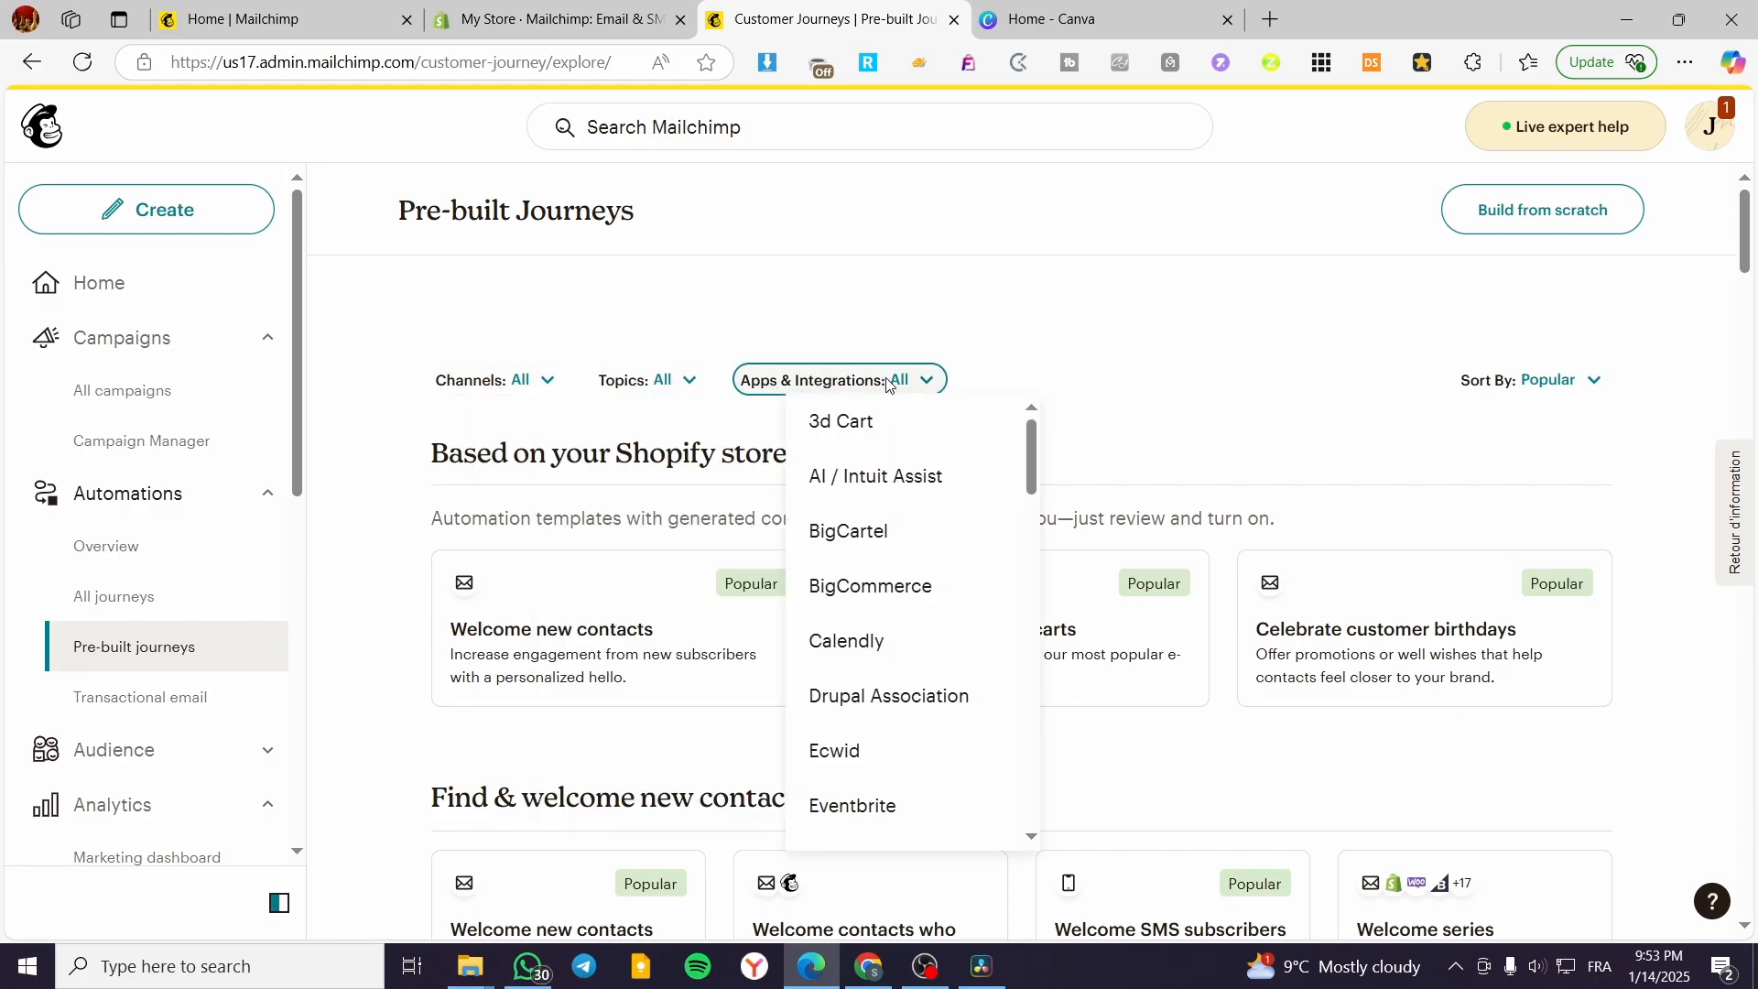
pyautogui.moveTo(1035, 433); pyautogui.dragTo(1060, 659)
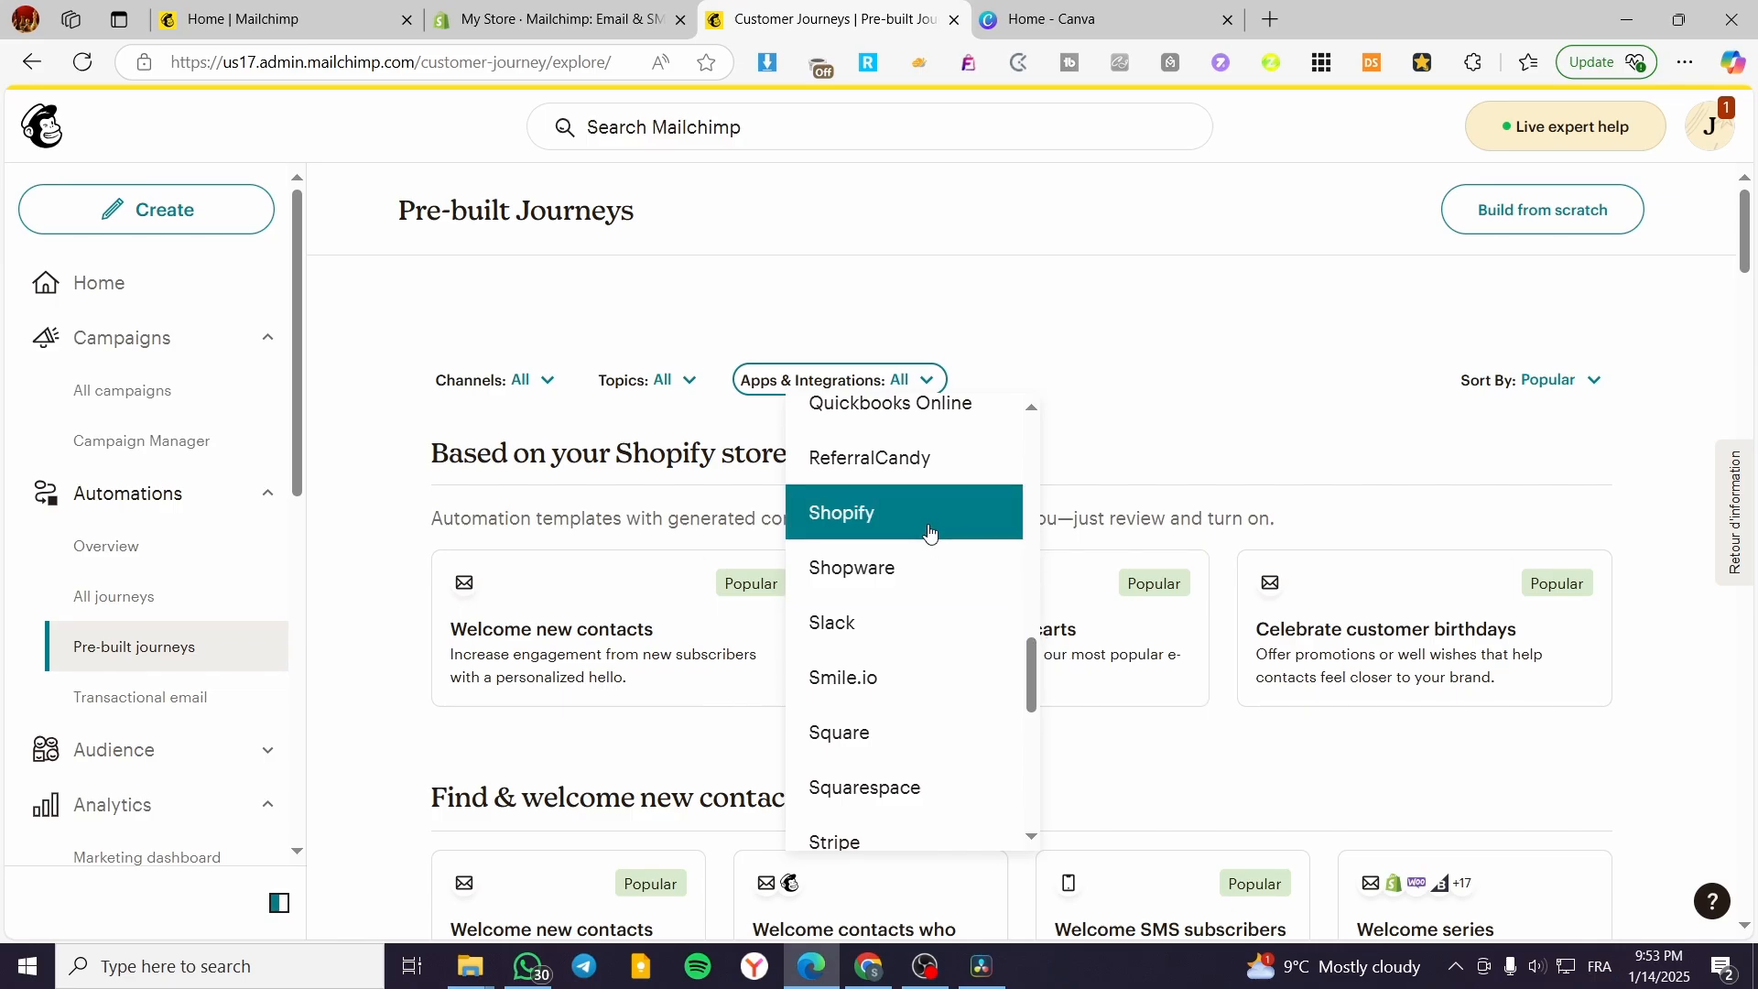
pyautogui.click(856, 528)
pyautogui.click(1158, 436)
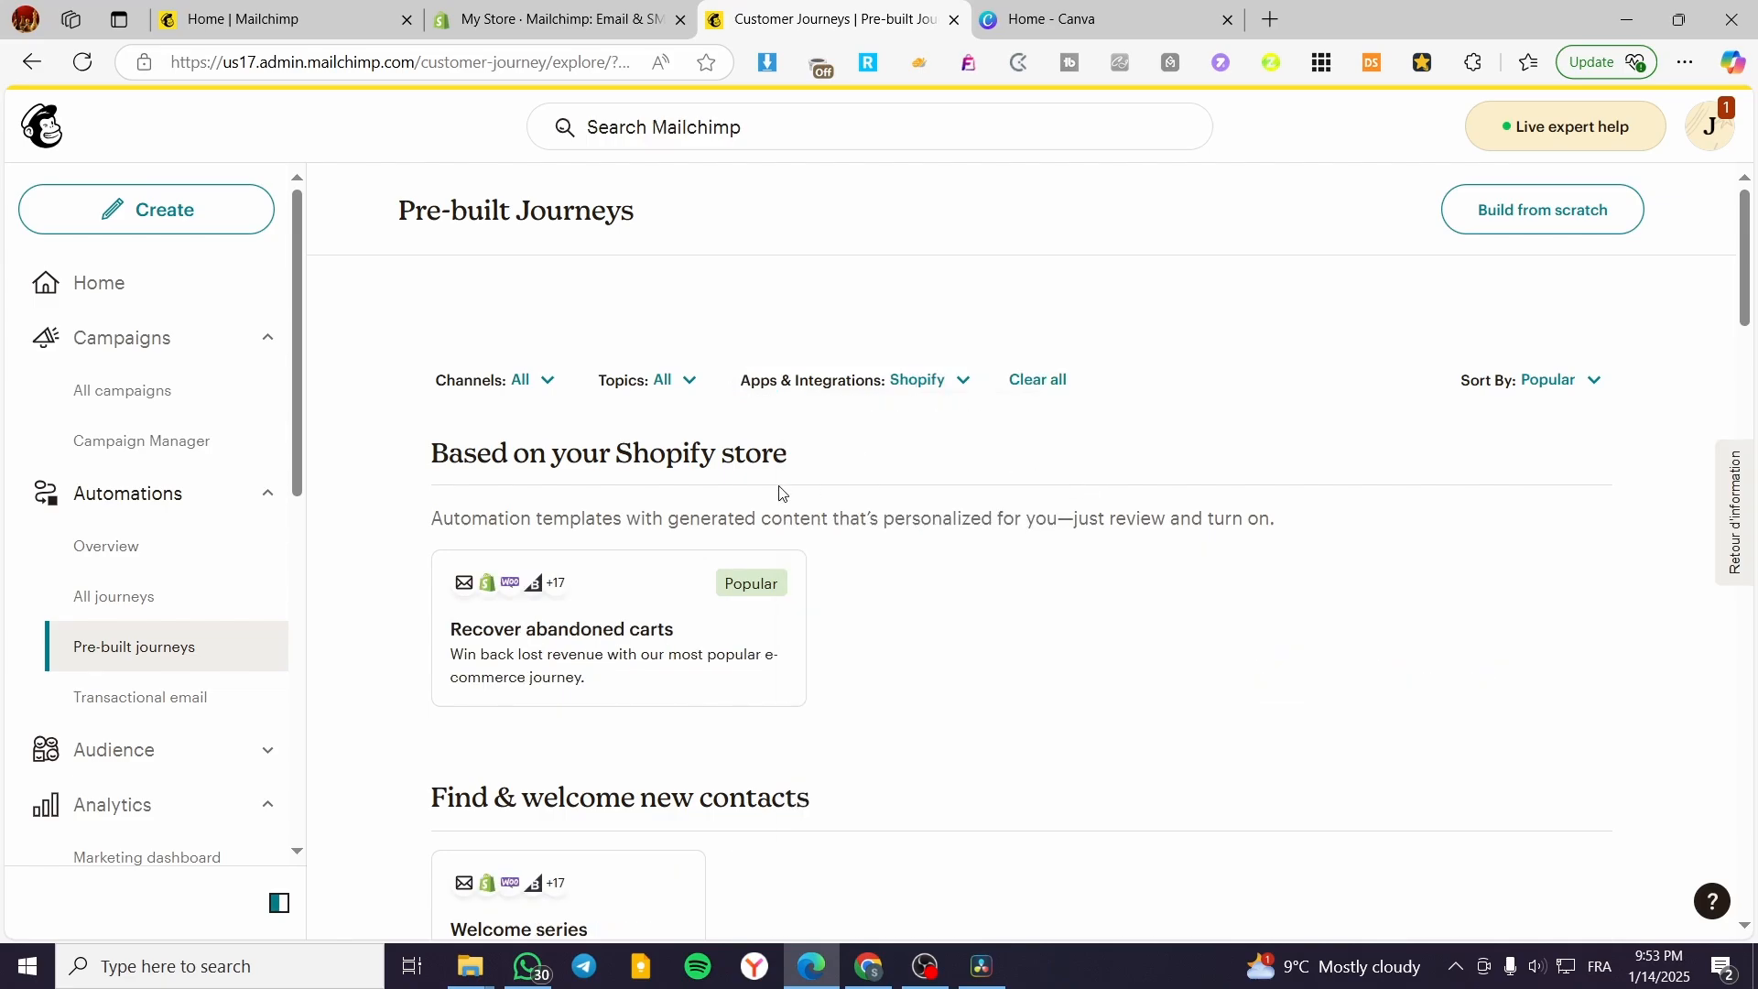
# Examine the Shopify journeys for welcoming contacts, nurturing leads, re-engaging contacts, and supporting and managing contacts.
pyautogui.scroll(-2, 829, 673)
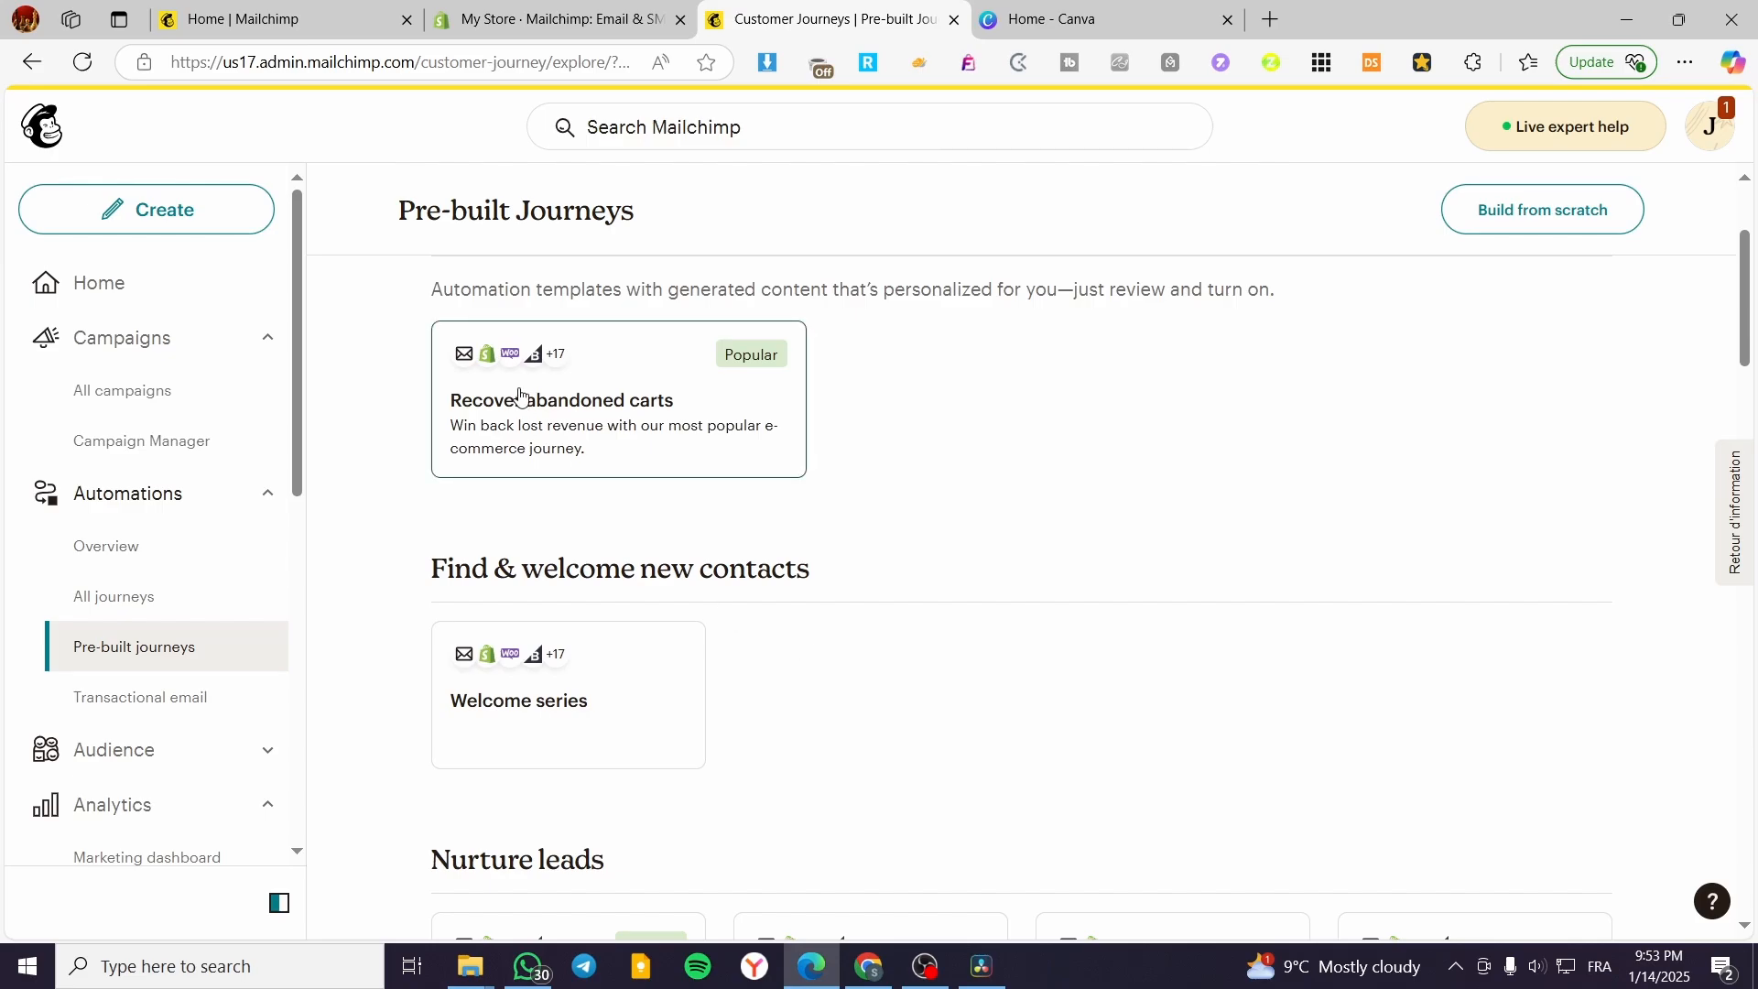
pyautogui.scroll(-1, 690, 432)
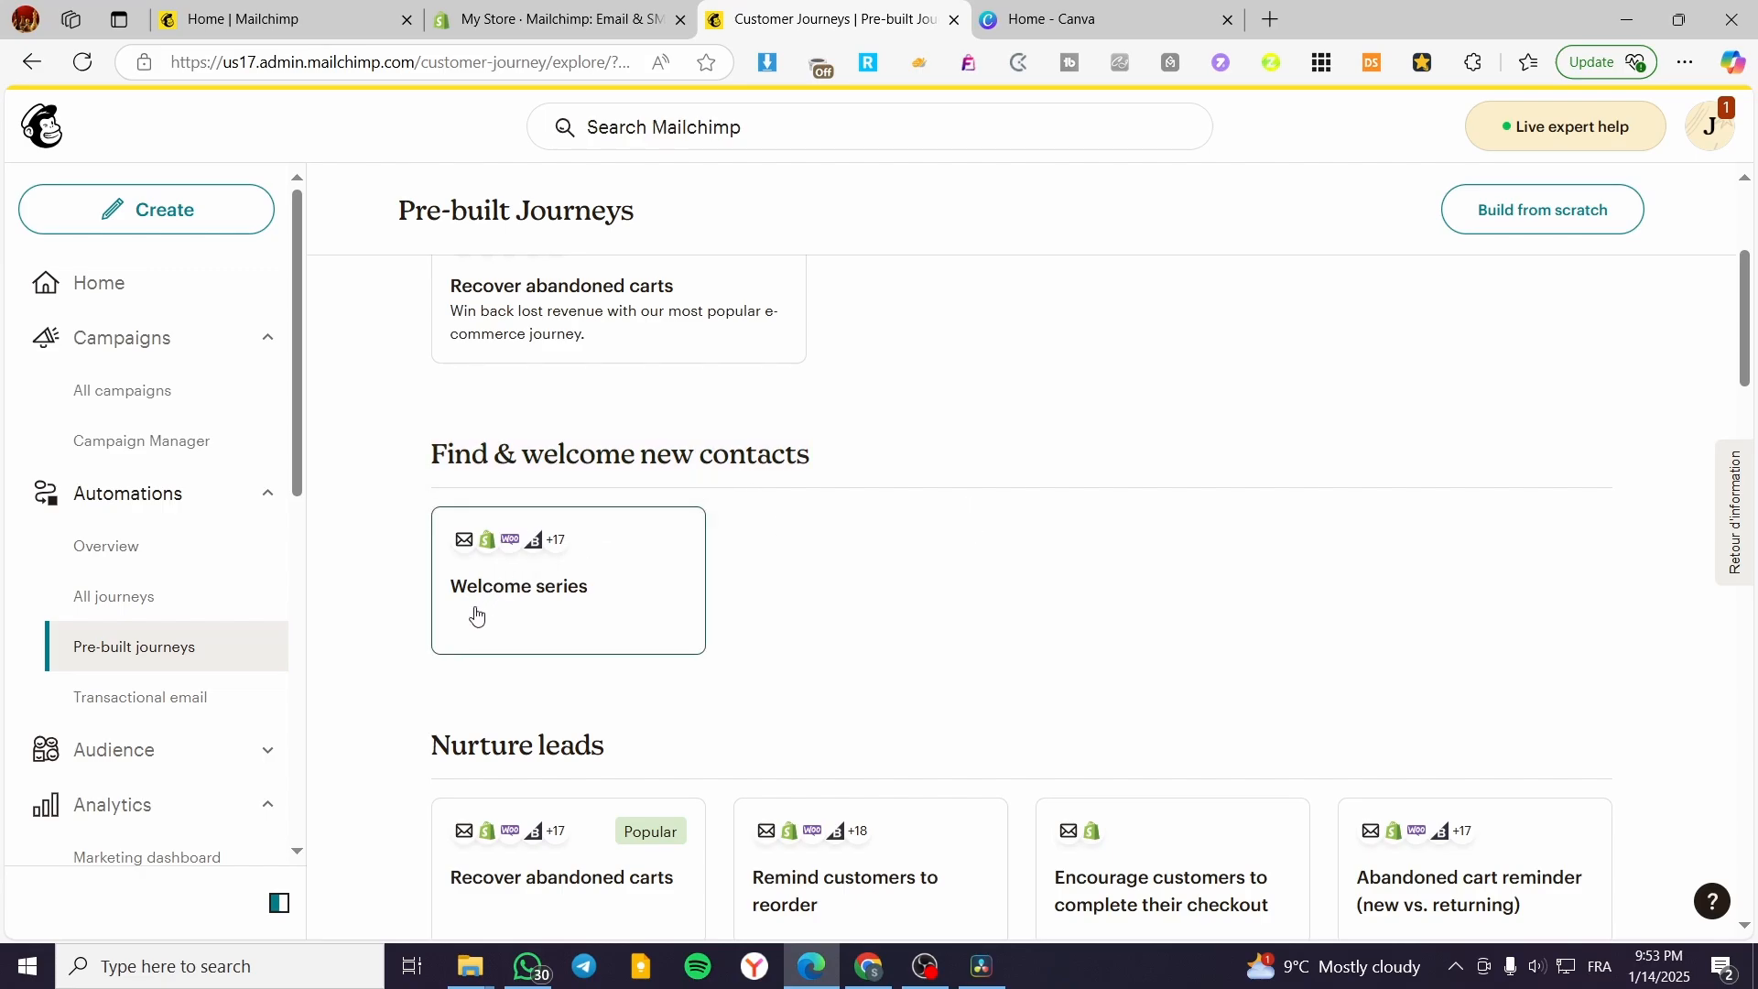
pyautogui.scroll(-3, 475, 614)
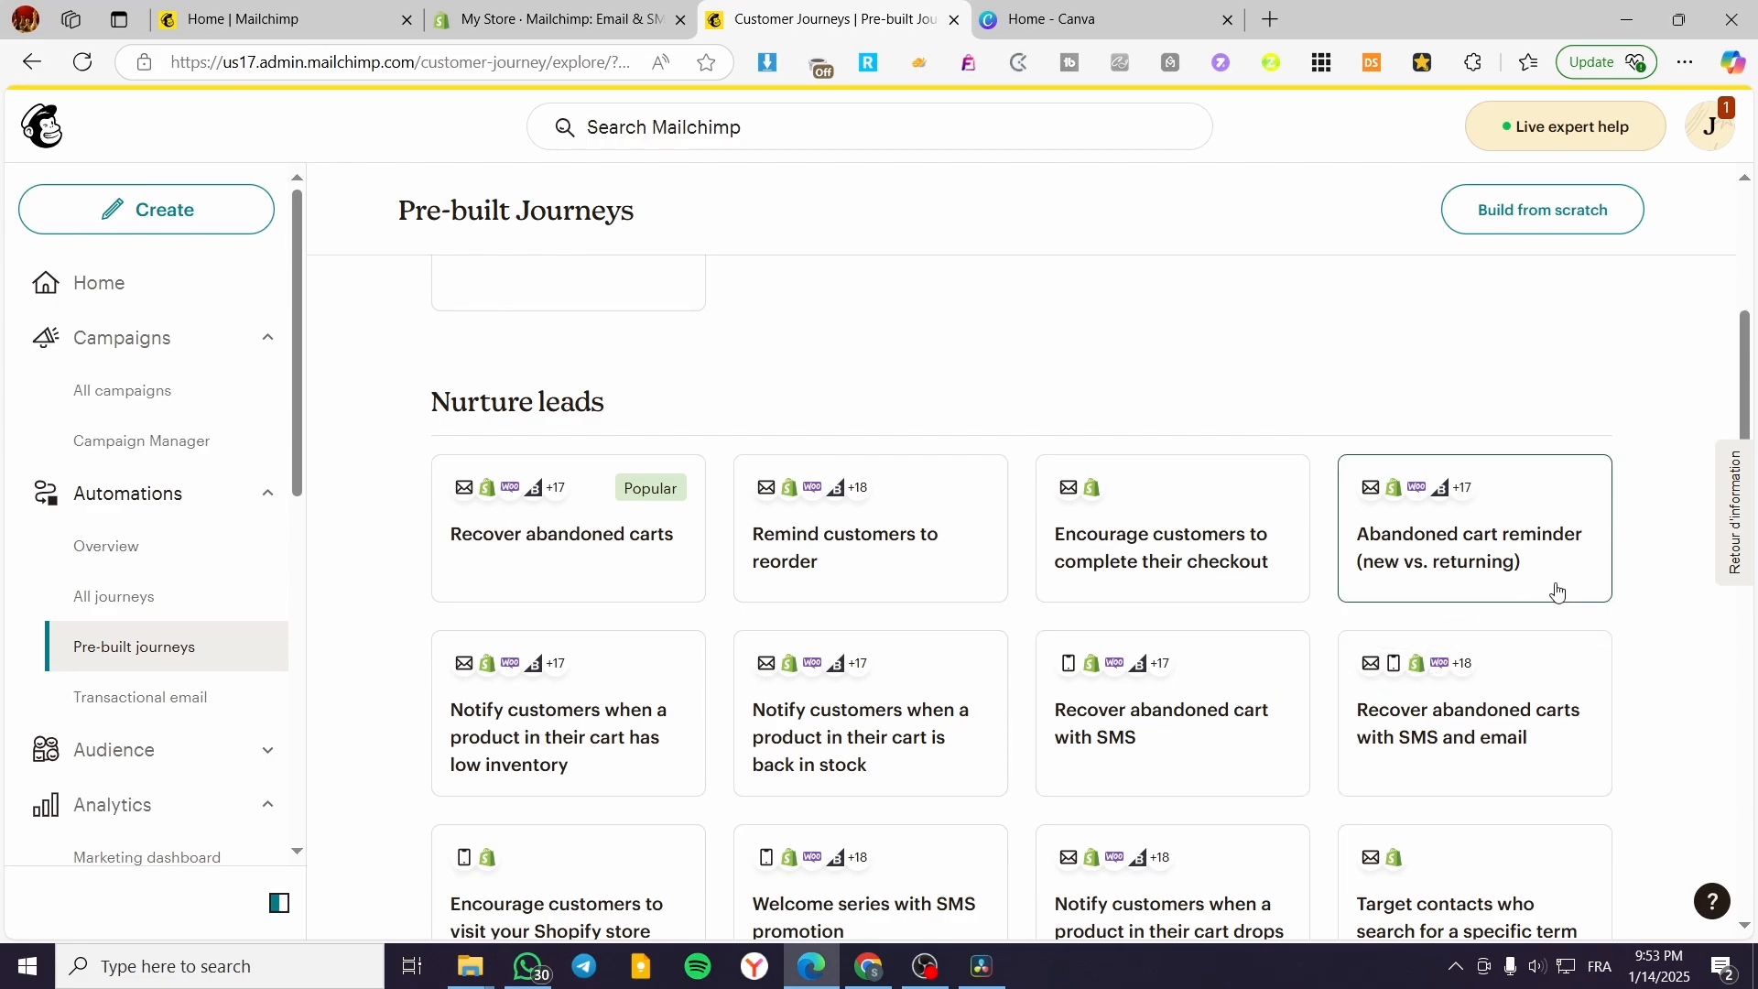
pyautogui.scroll(-1, 688, 679)
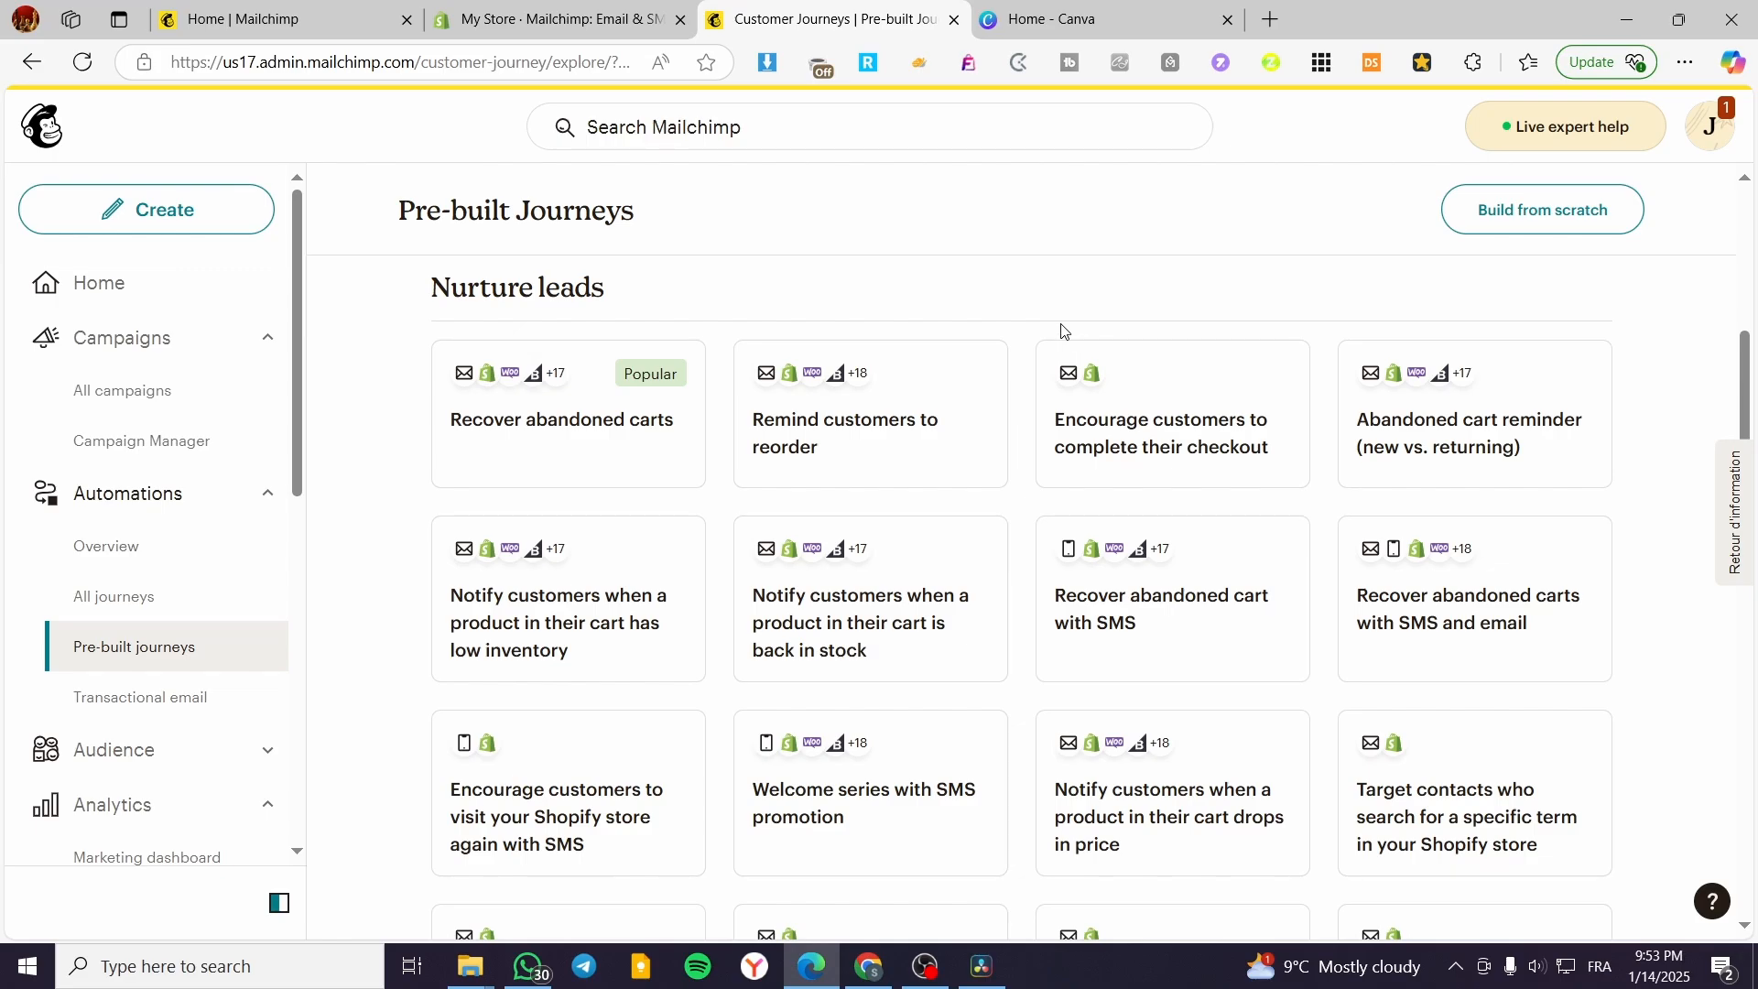
pyautogui.scroll(-5, 1327, 689)
pyautogui.scroll(-5, 926, 656)
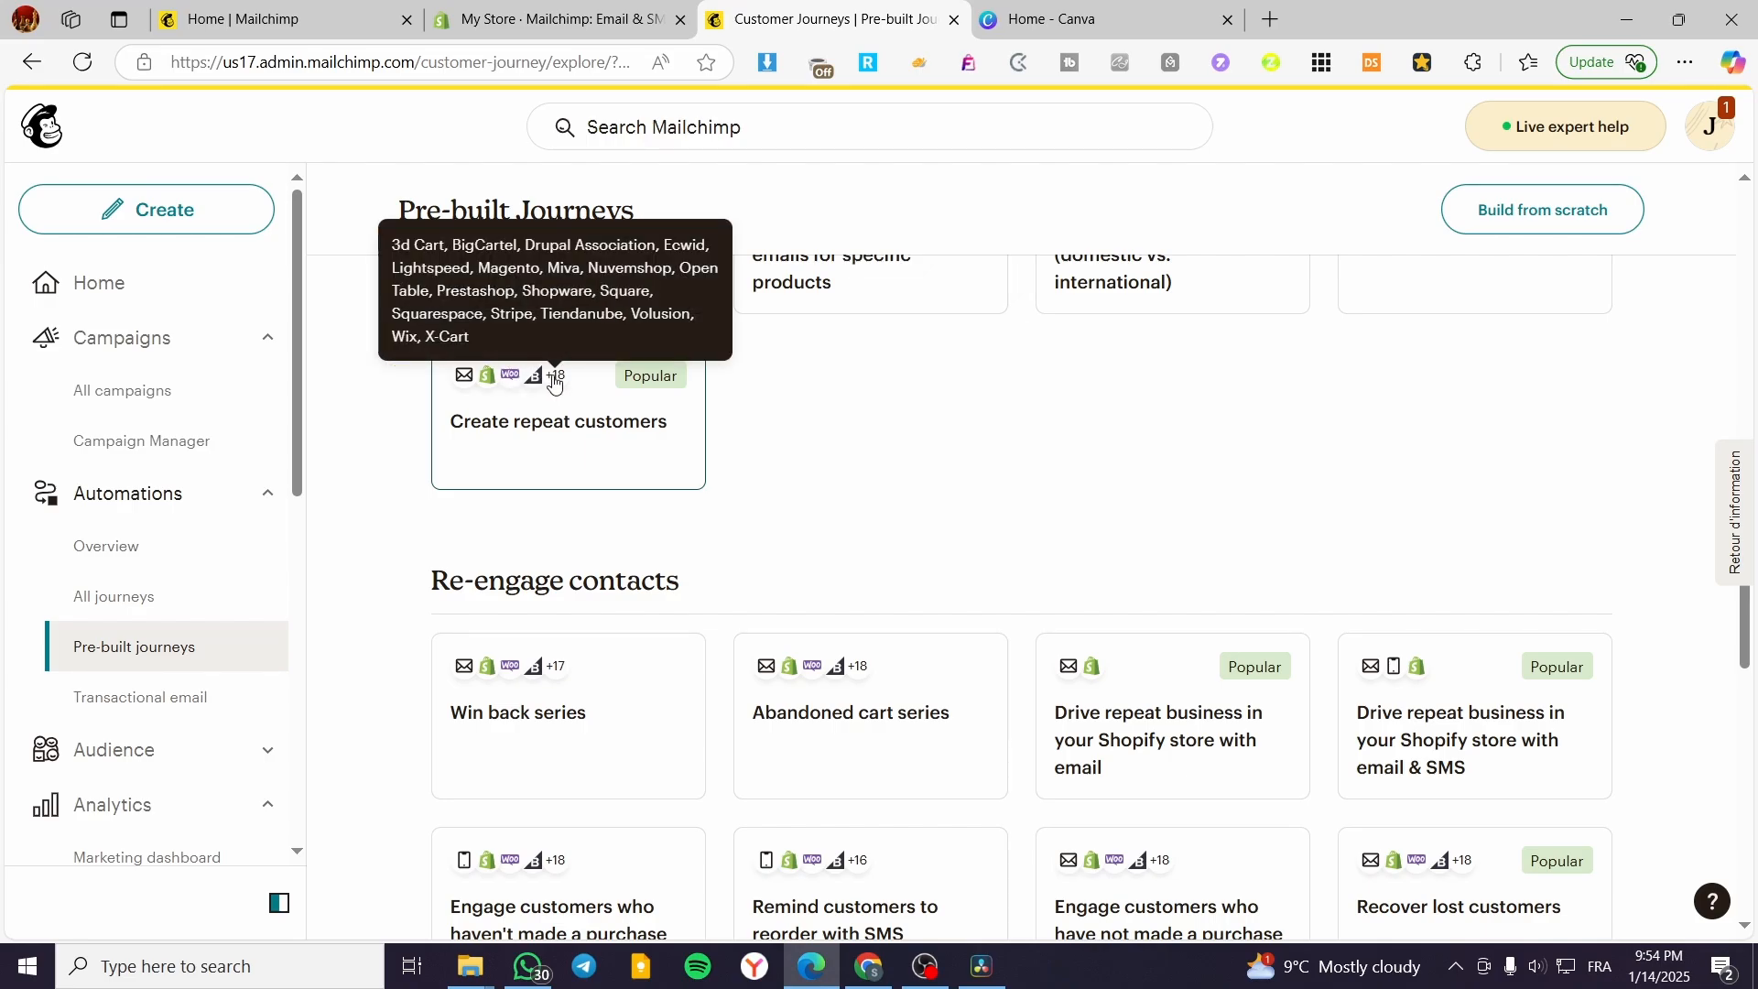
pyautogui.scroll(-4, 942, 509)
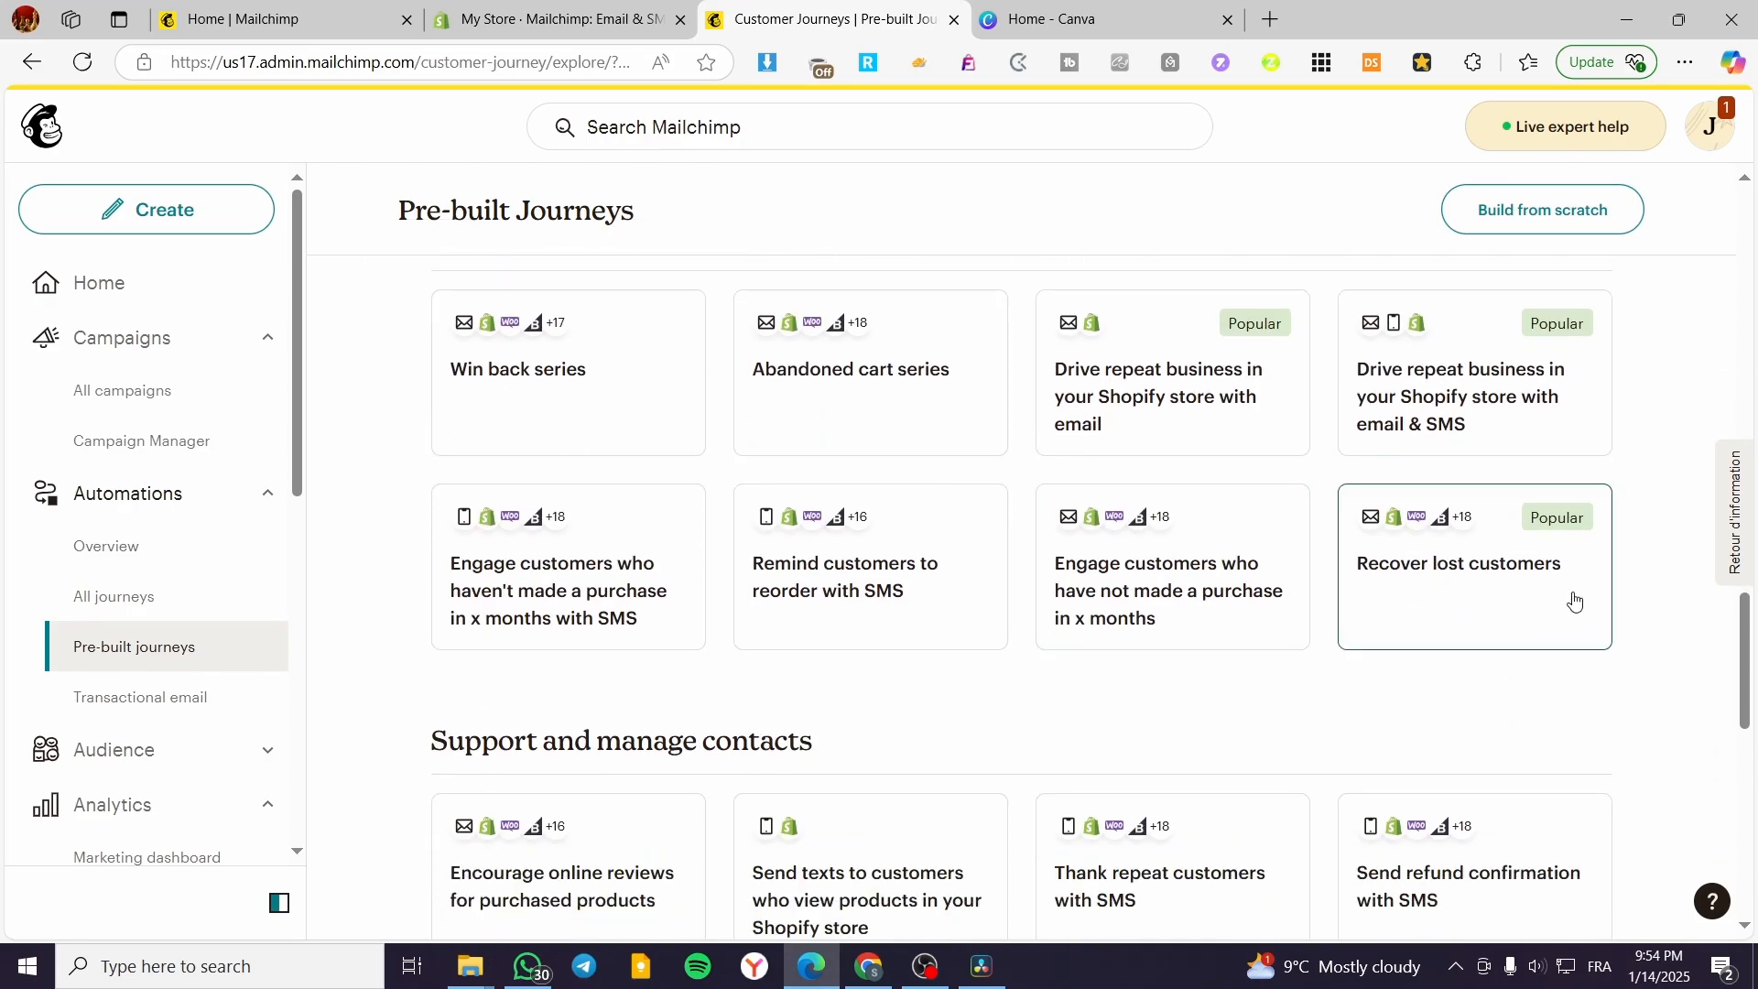
pyautogui.scroll(-5, 1556, 632)
pyautogui.scroll(-1, 1540, 661)
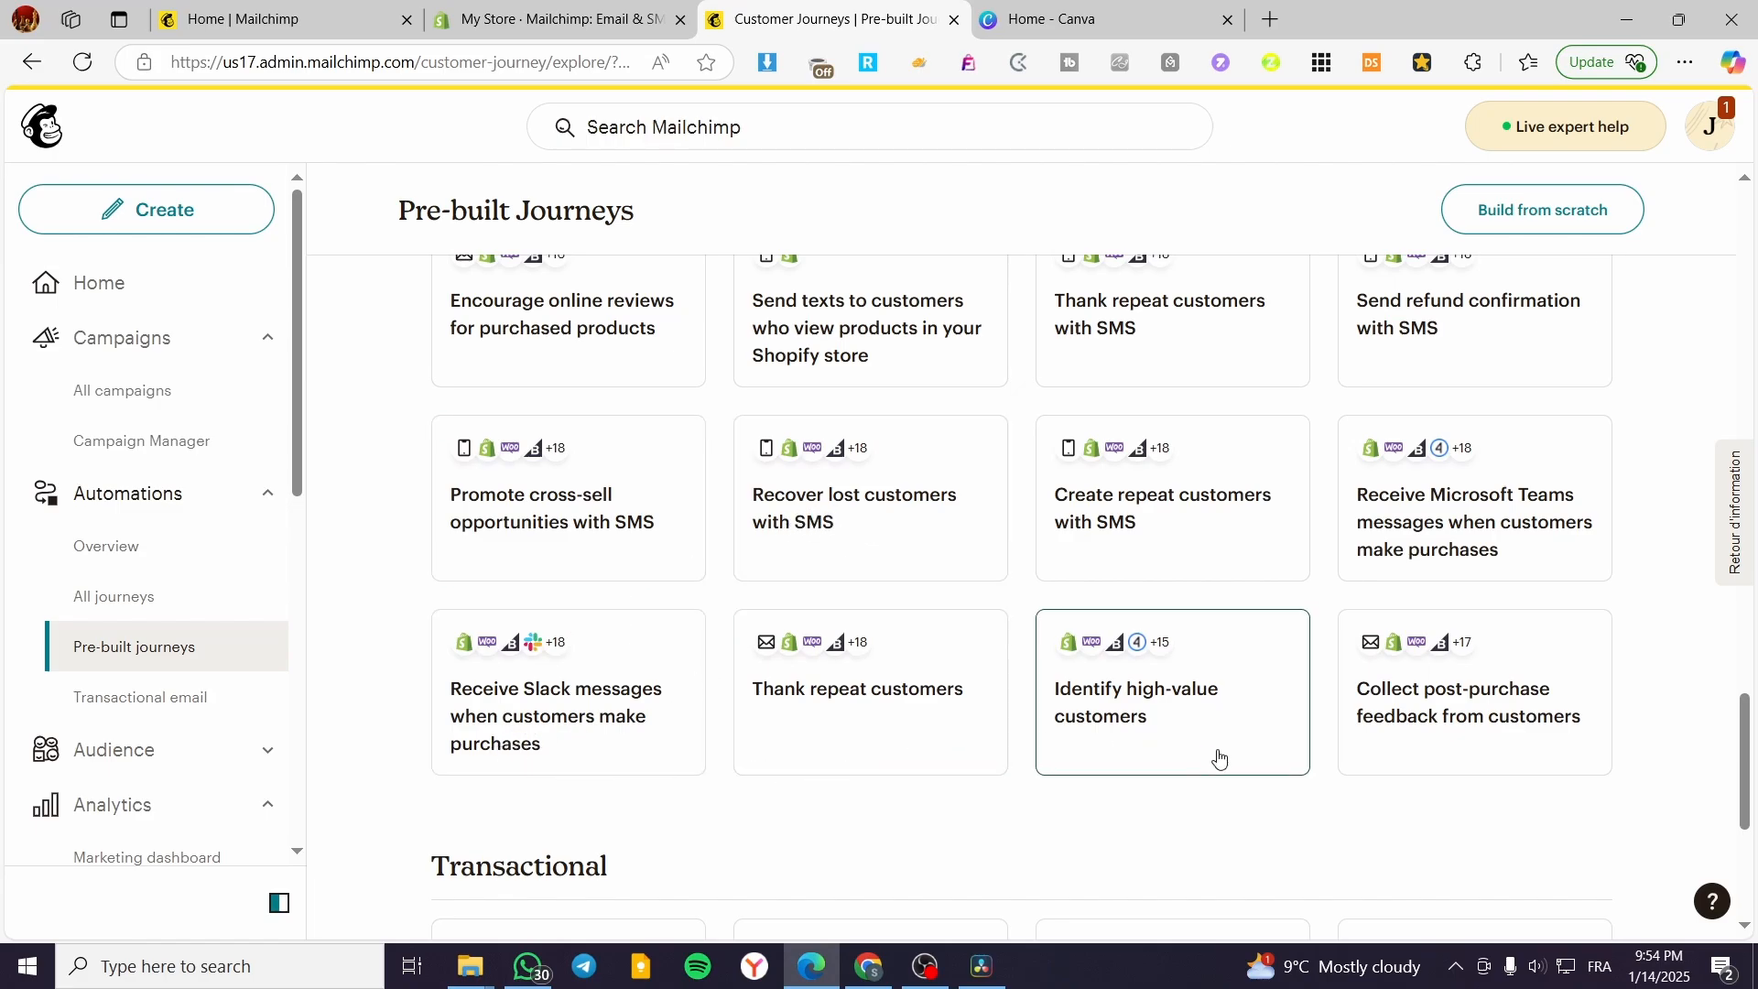
# Review the flow of the Thank repeat customers pre-built journey and use it with the existing audience.
pyautogui.click(857, 727)
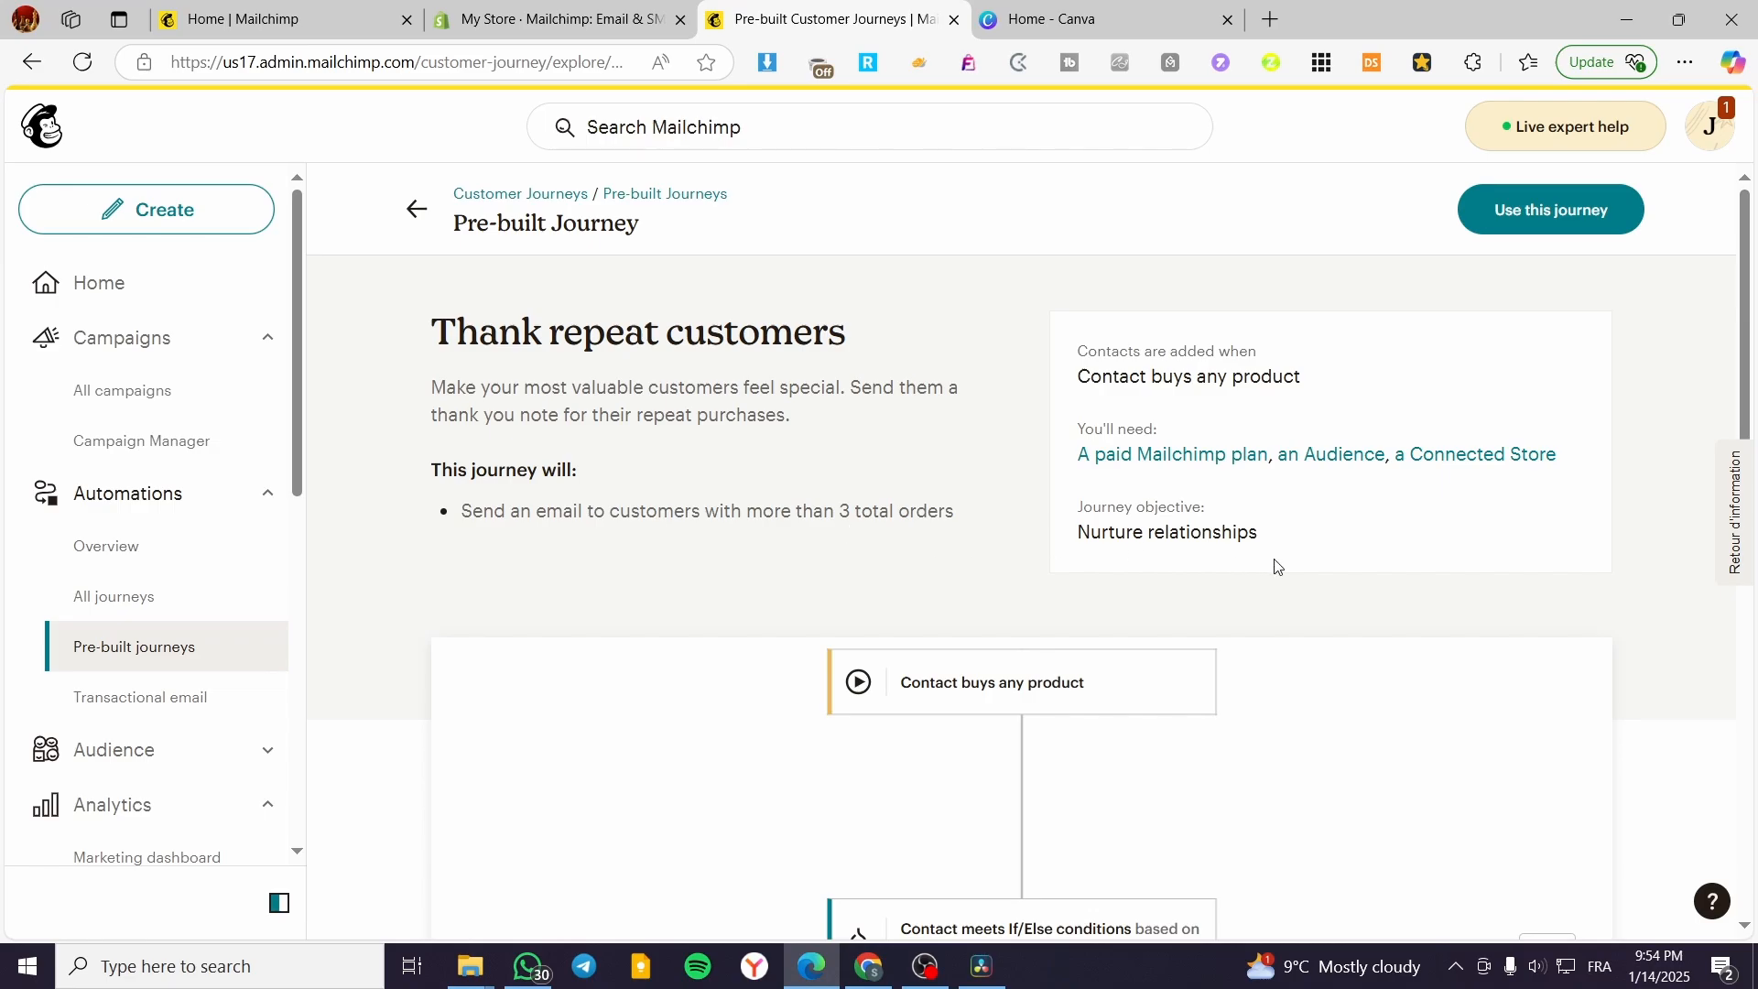
pyautogui.scroll(-5, 1144, 482)
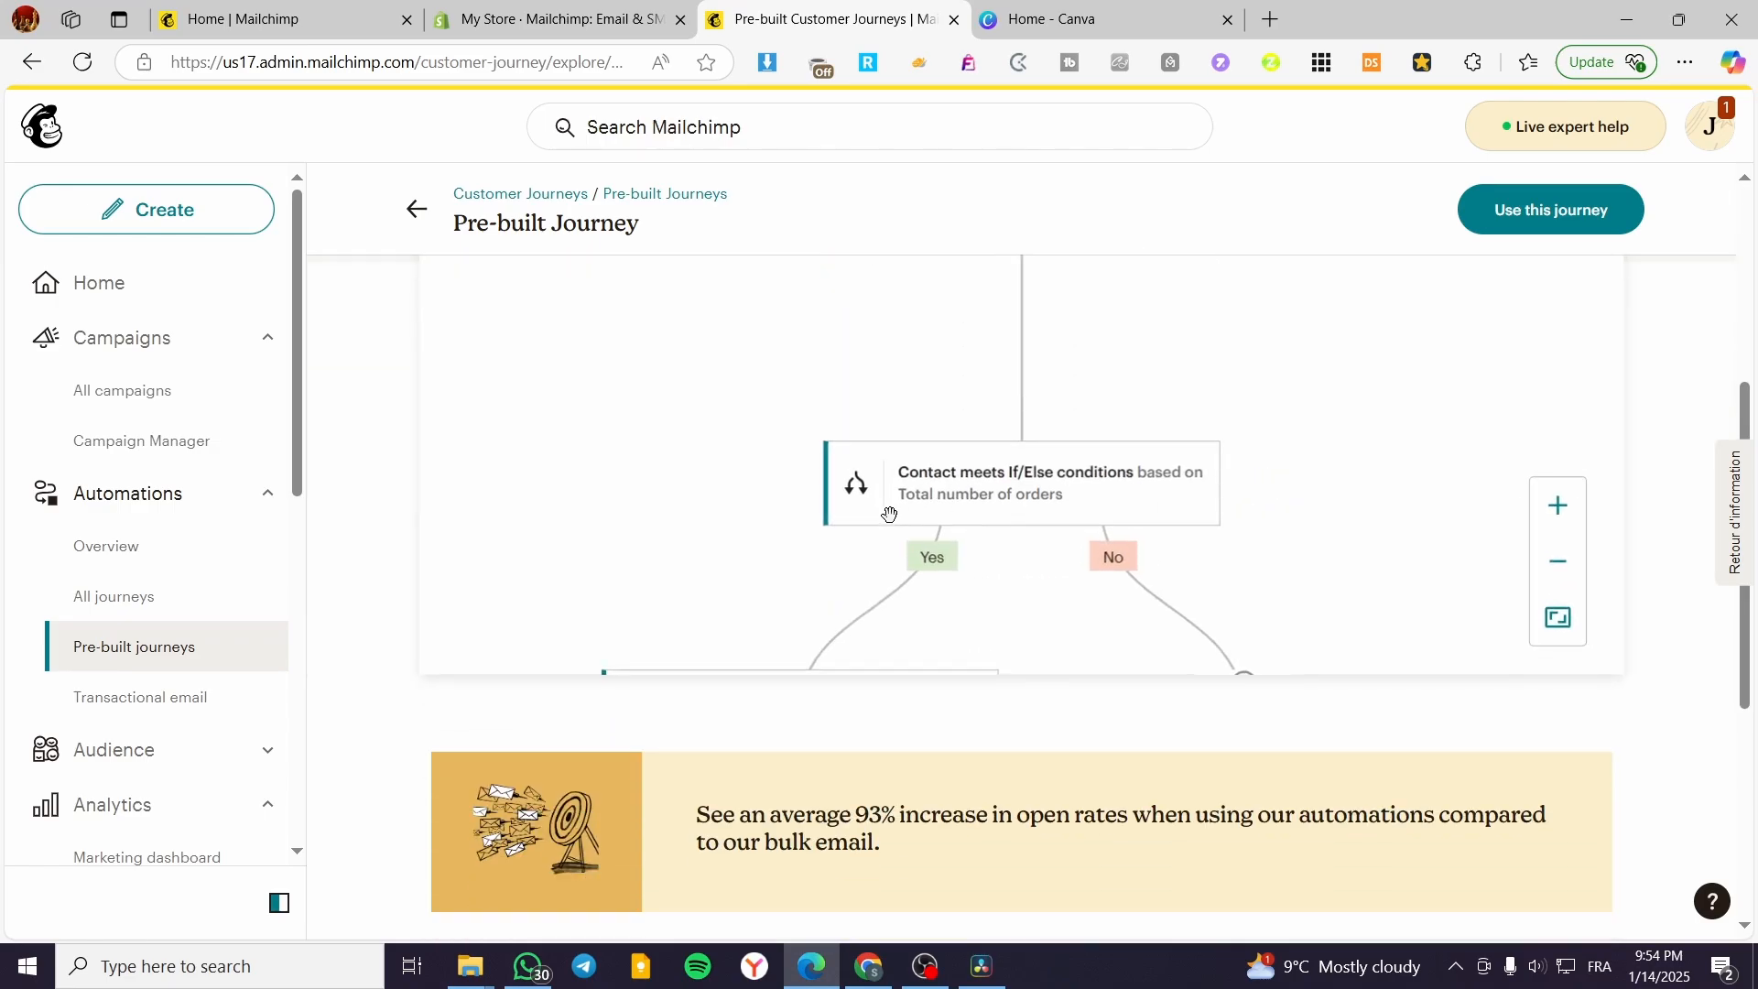
pyautogui.scroll(3, 1173, 523)
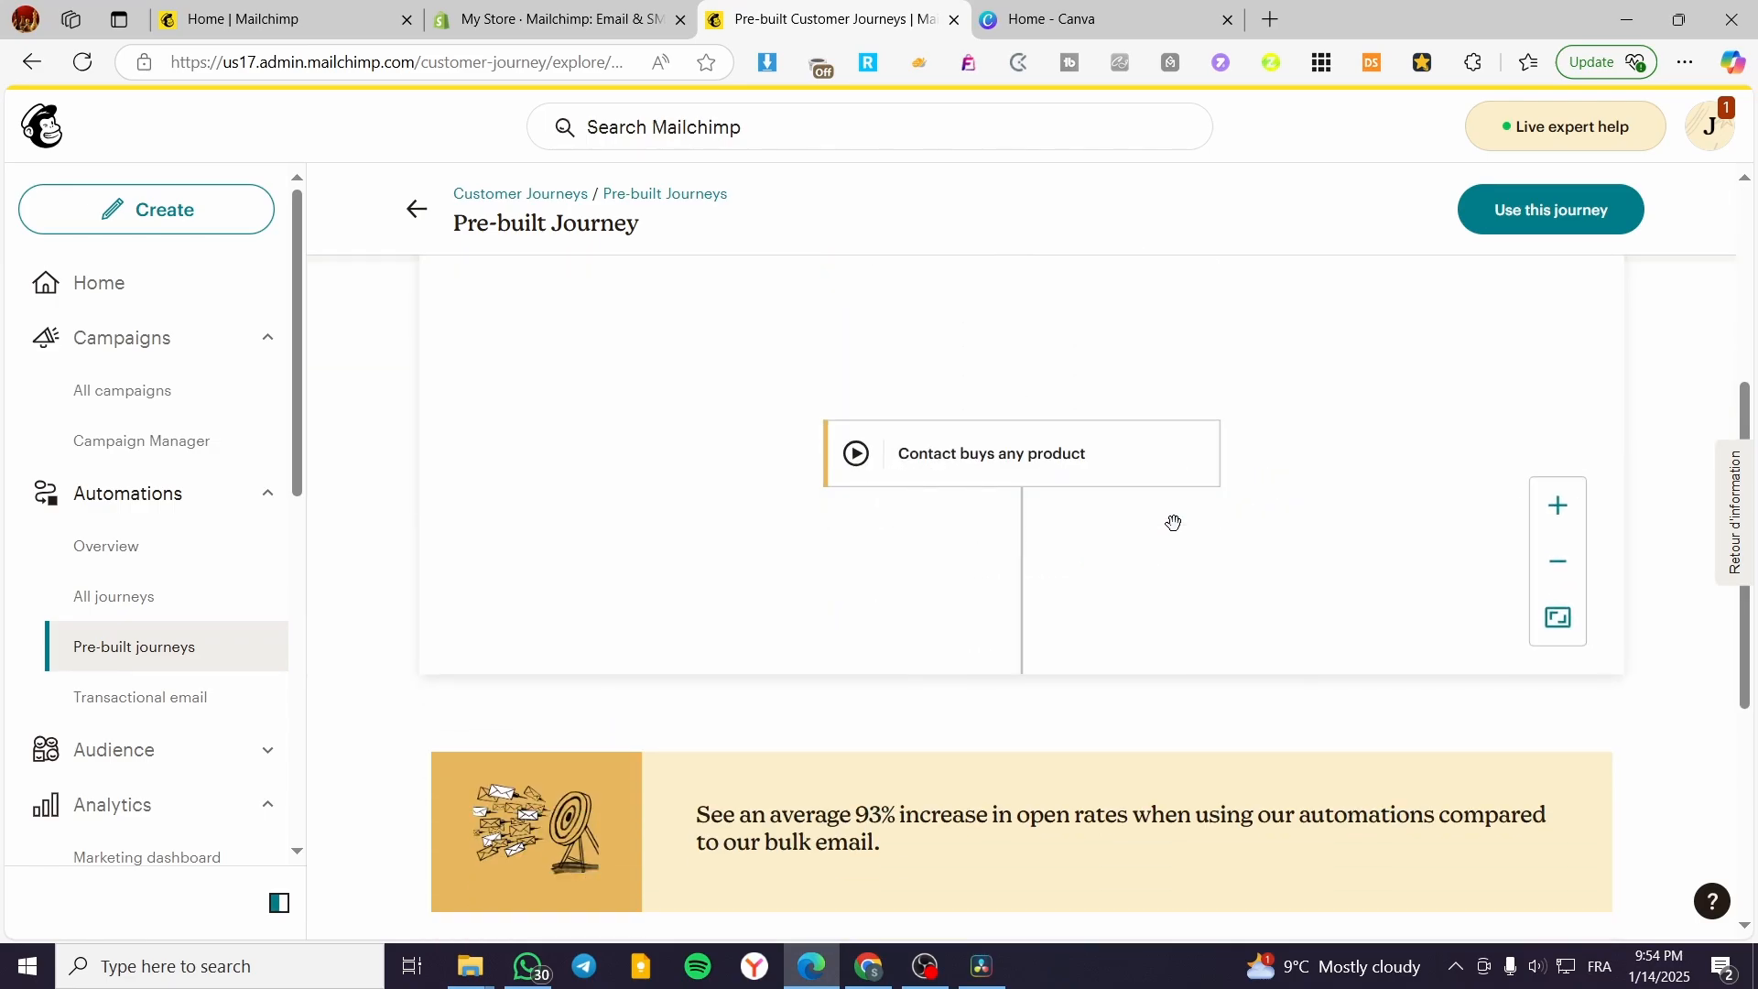
pyautogui.scroll(3, 1173, 523)
pyautogui.scroll(5, 1640, 550)
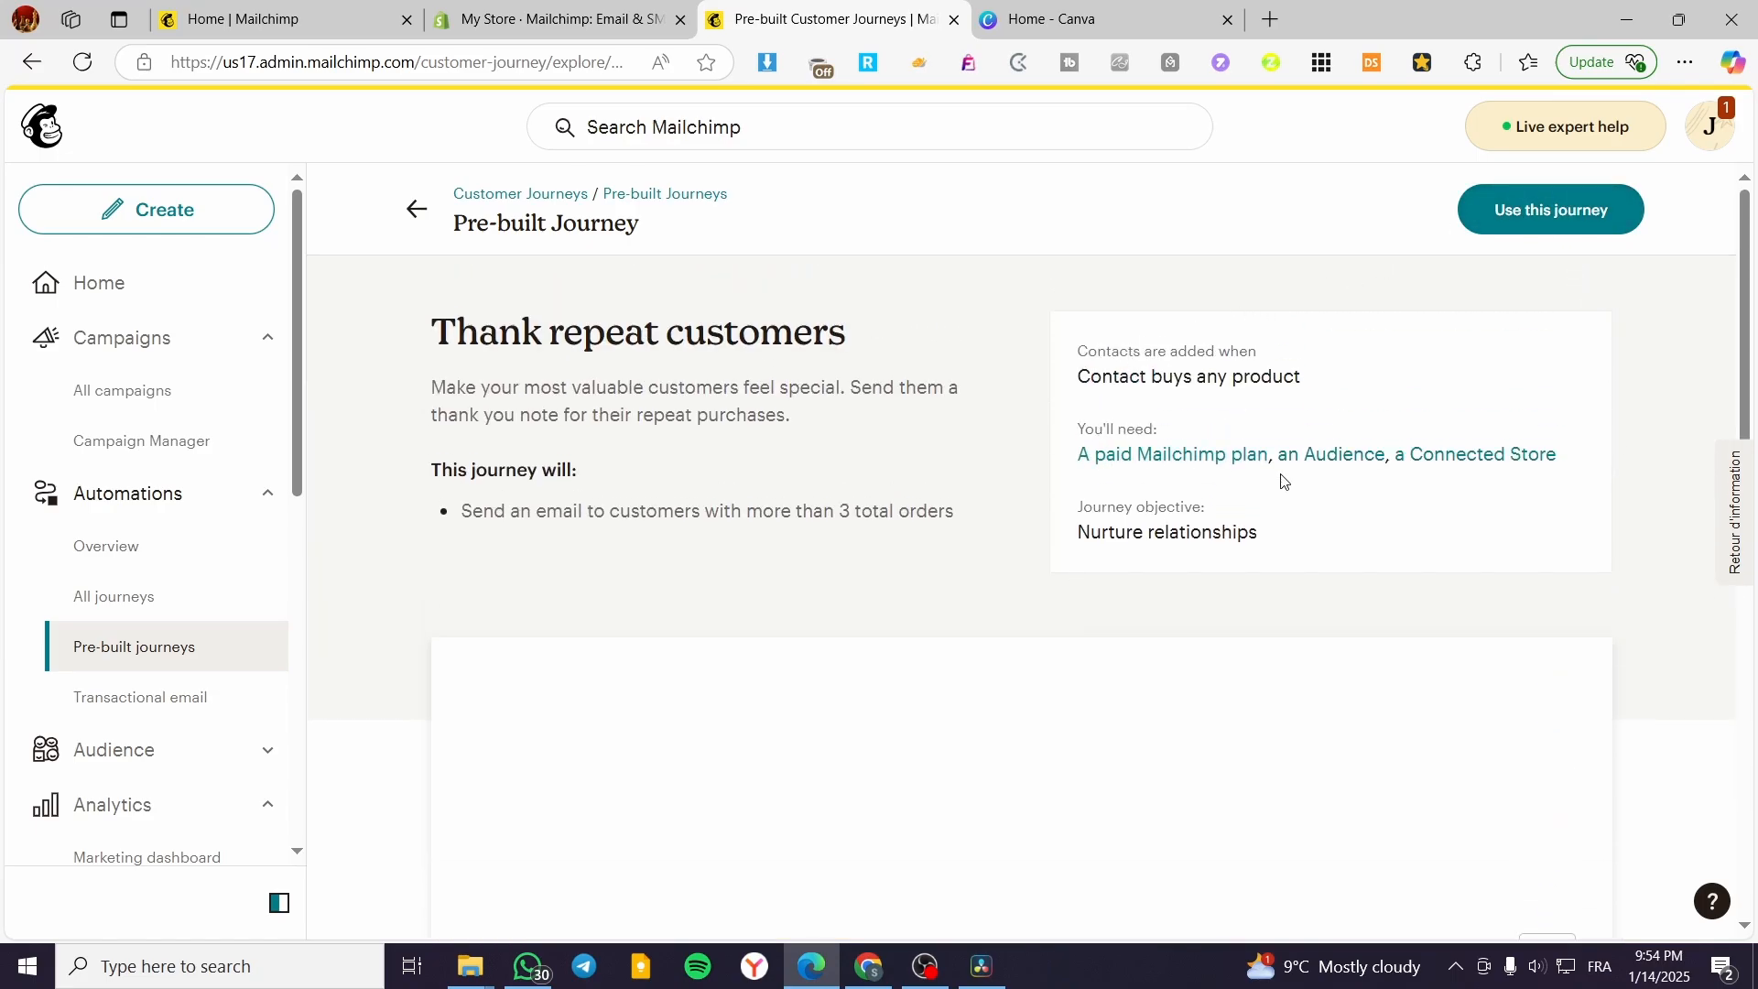
pyautogui.click(1507, 209)
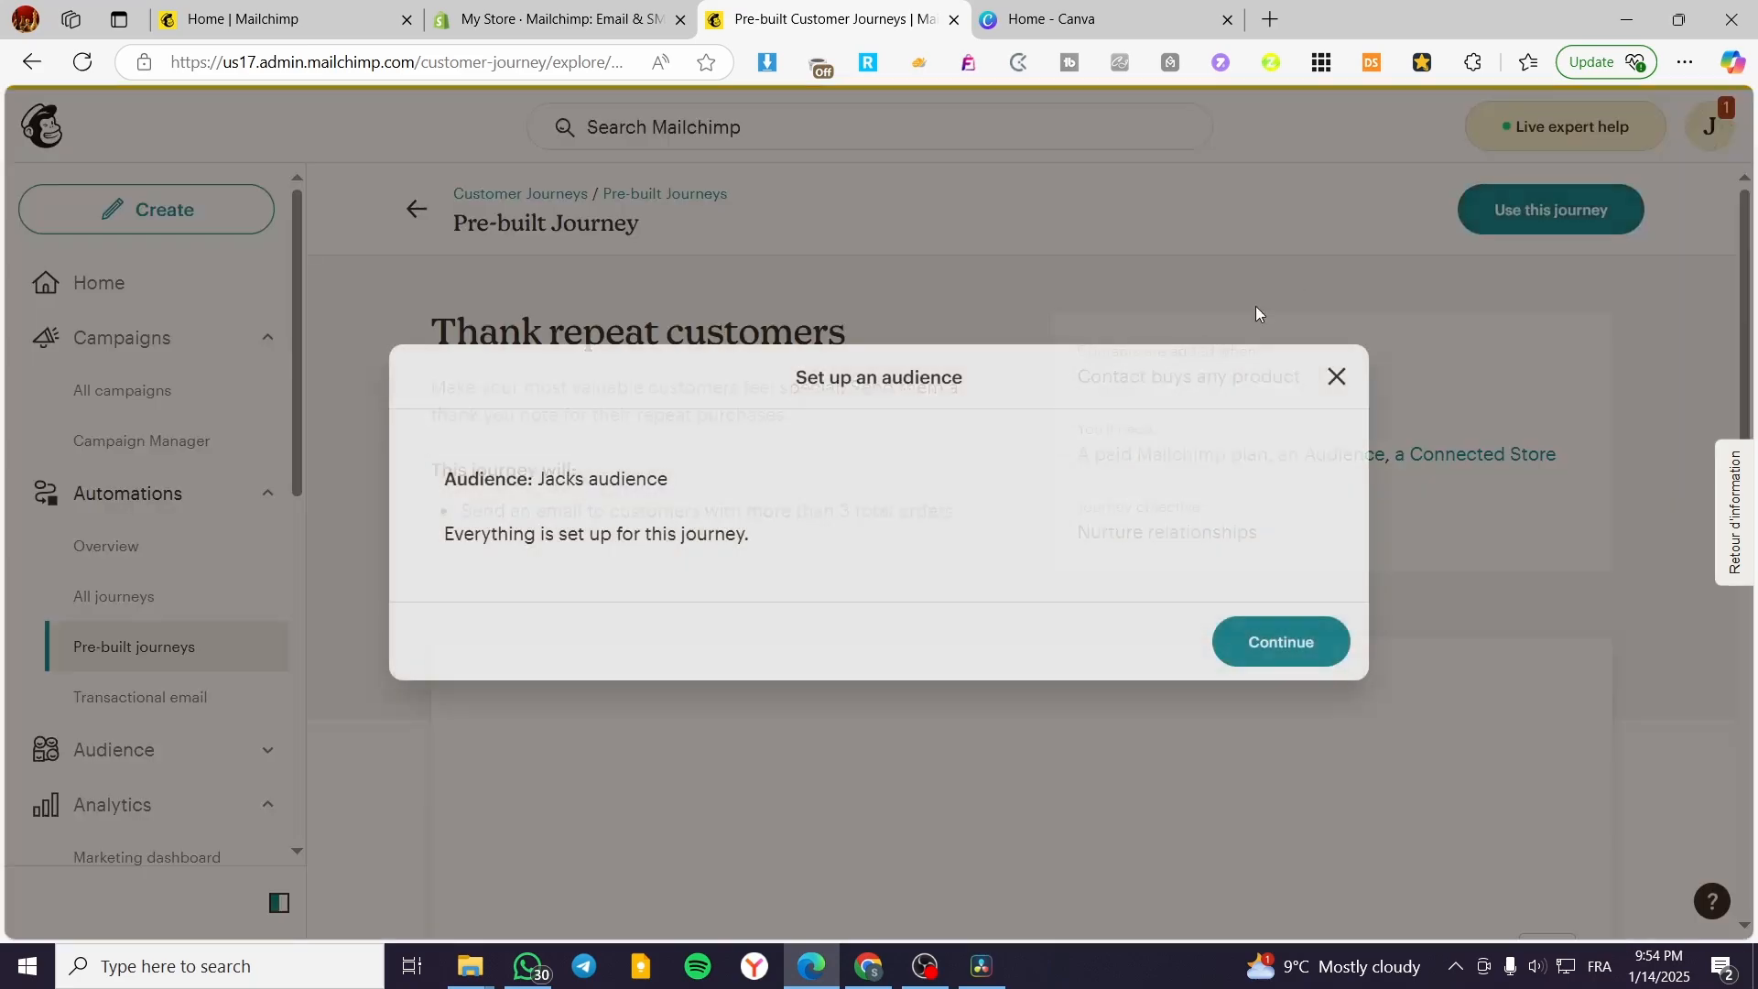
pyautogui.click(1301, 644)
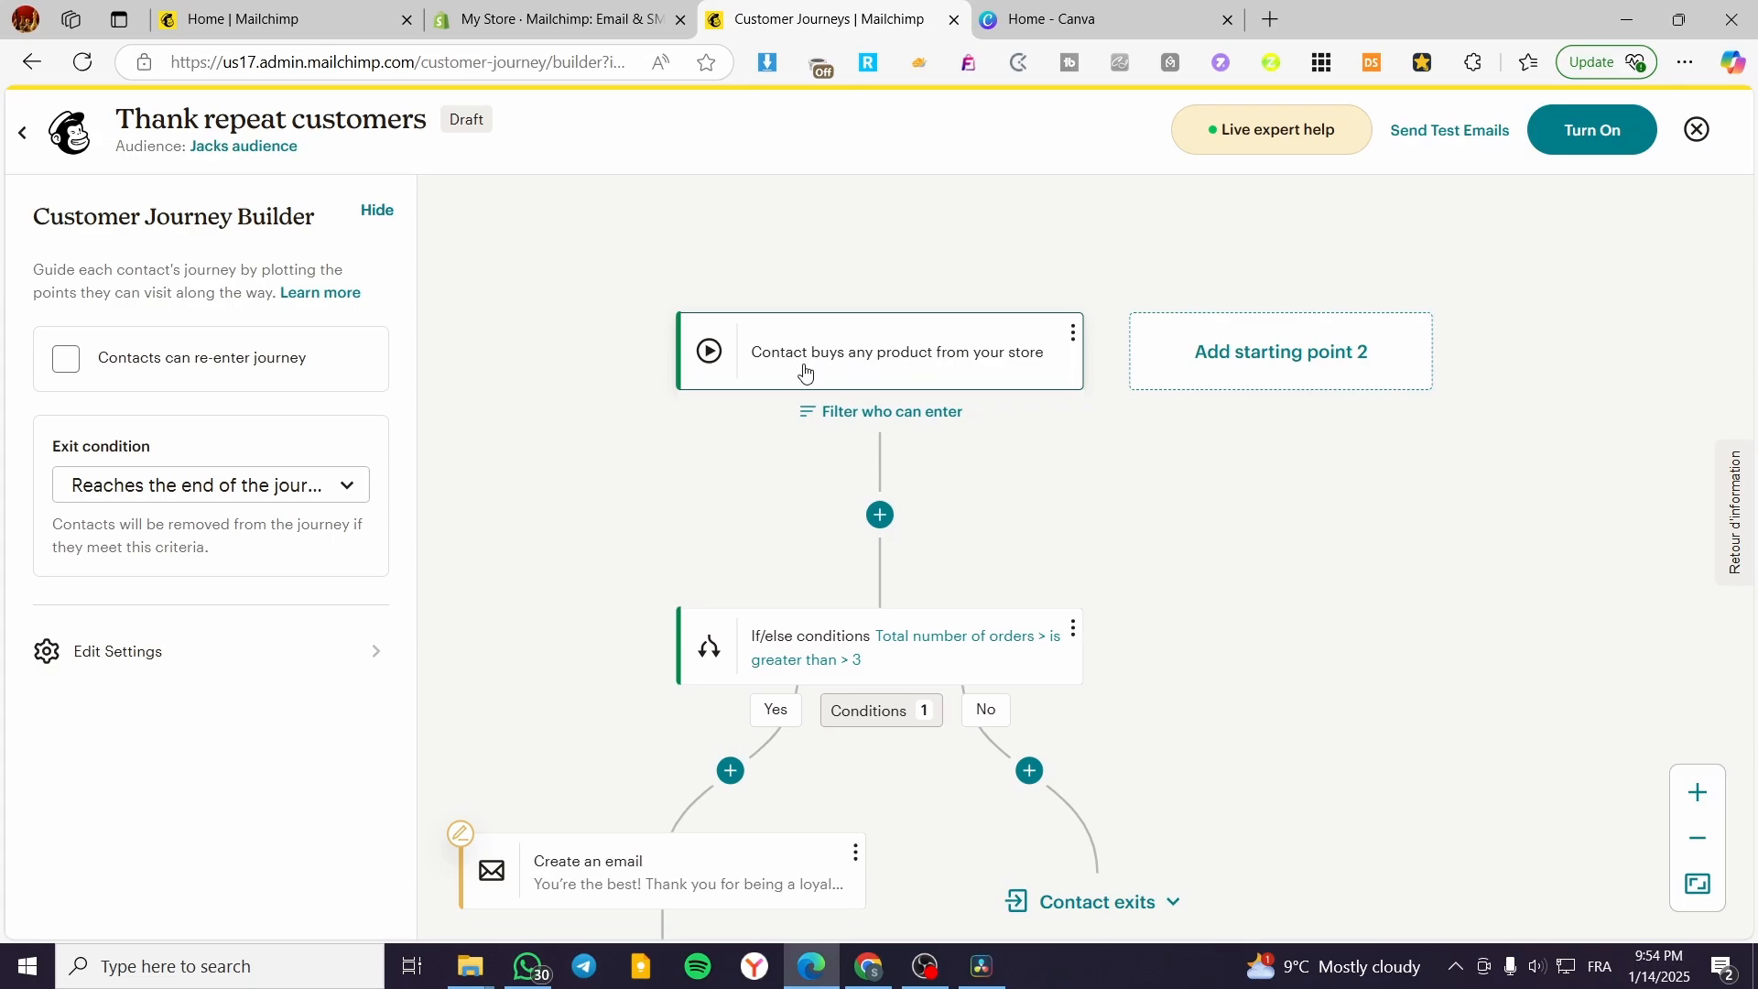
# Inspect the settings of the purchase starting point and show the exit options on the journey's No branch.
pyautogui.click(871, 375)
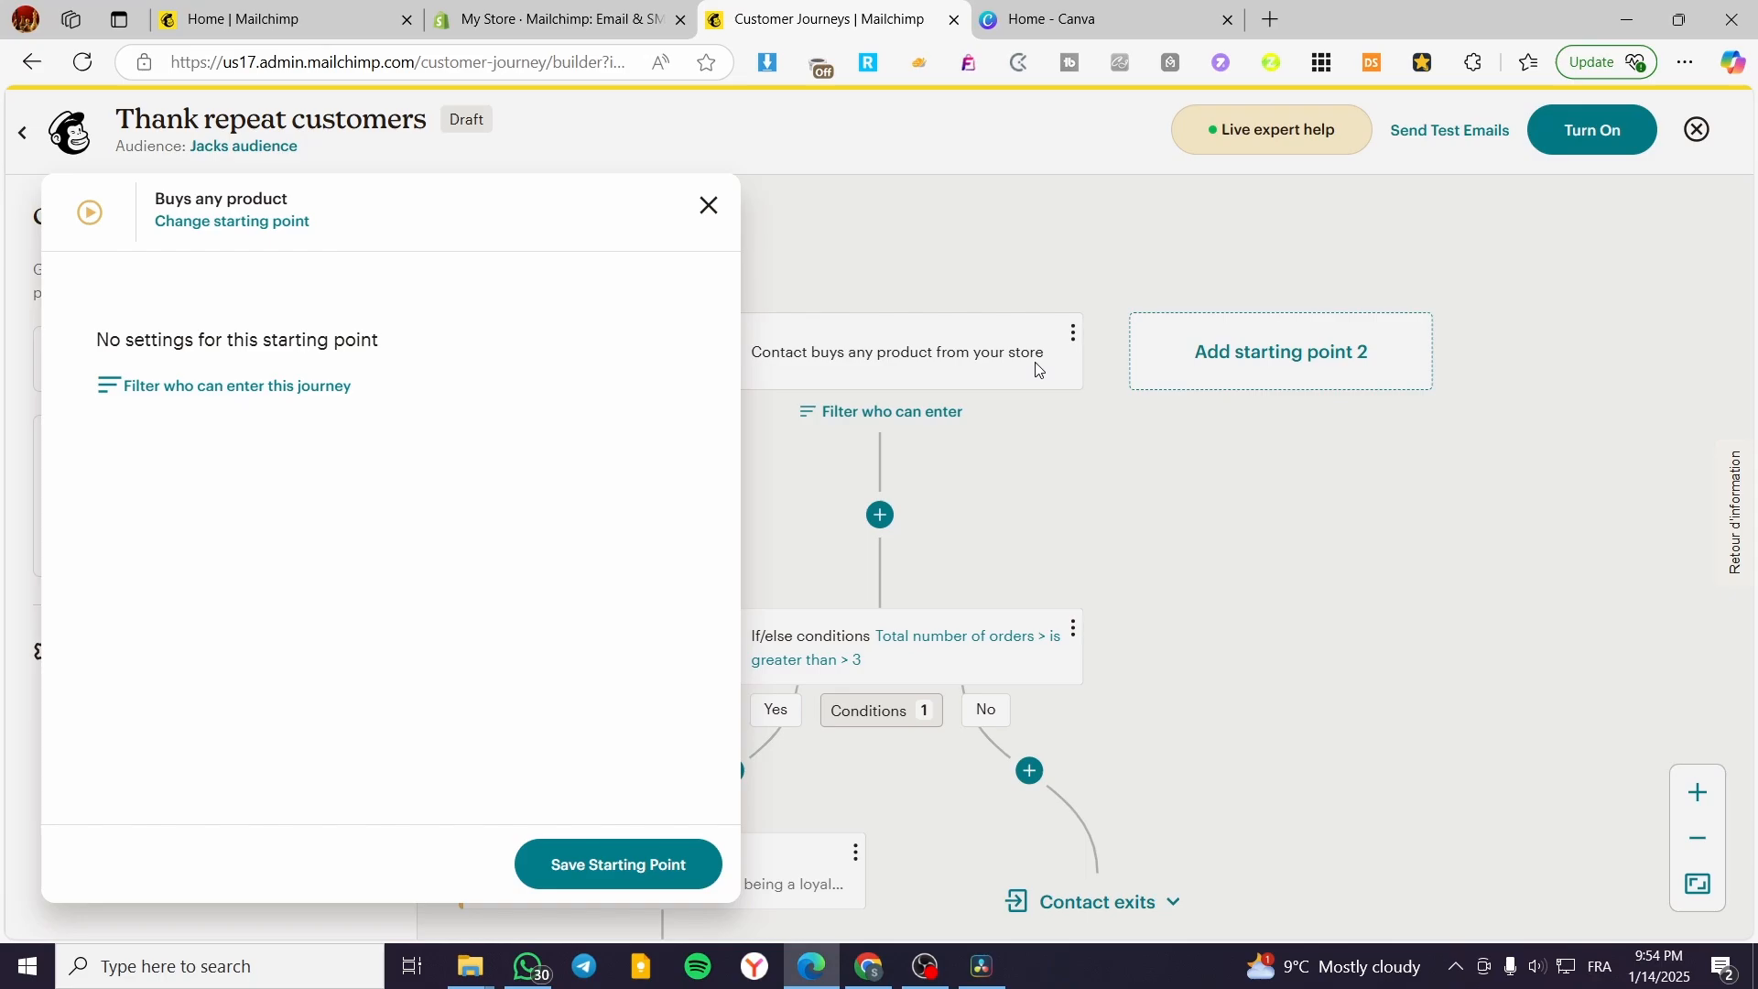
pyautogui.click(707, 205)
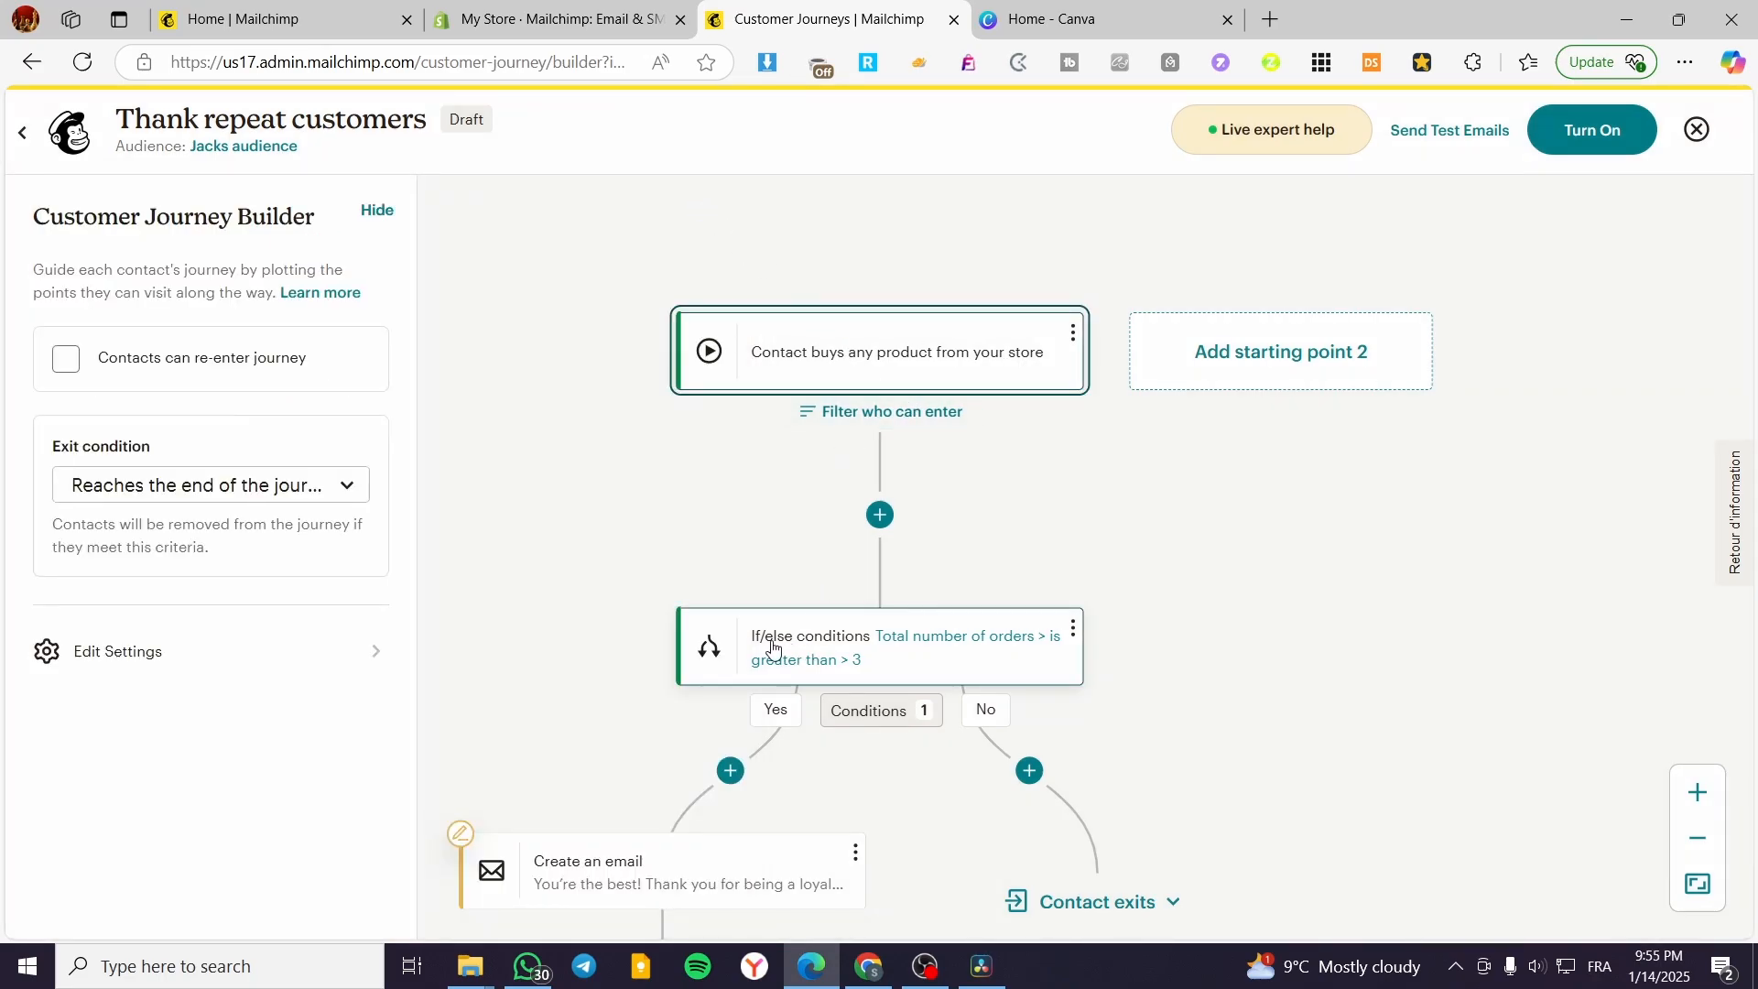
pyautogui.scroll(-1, 772, 646)
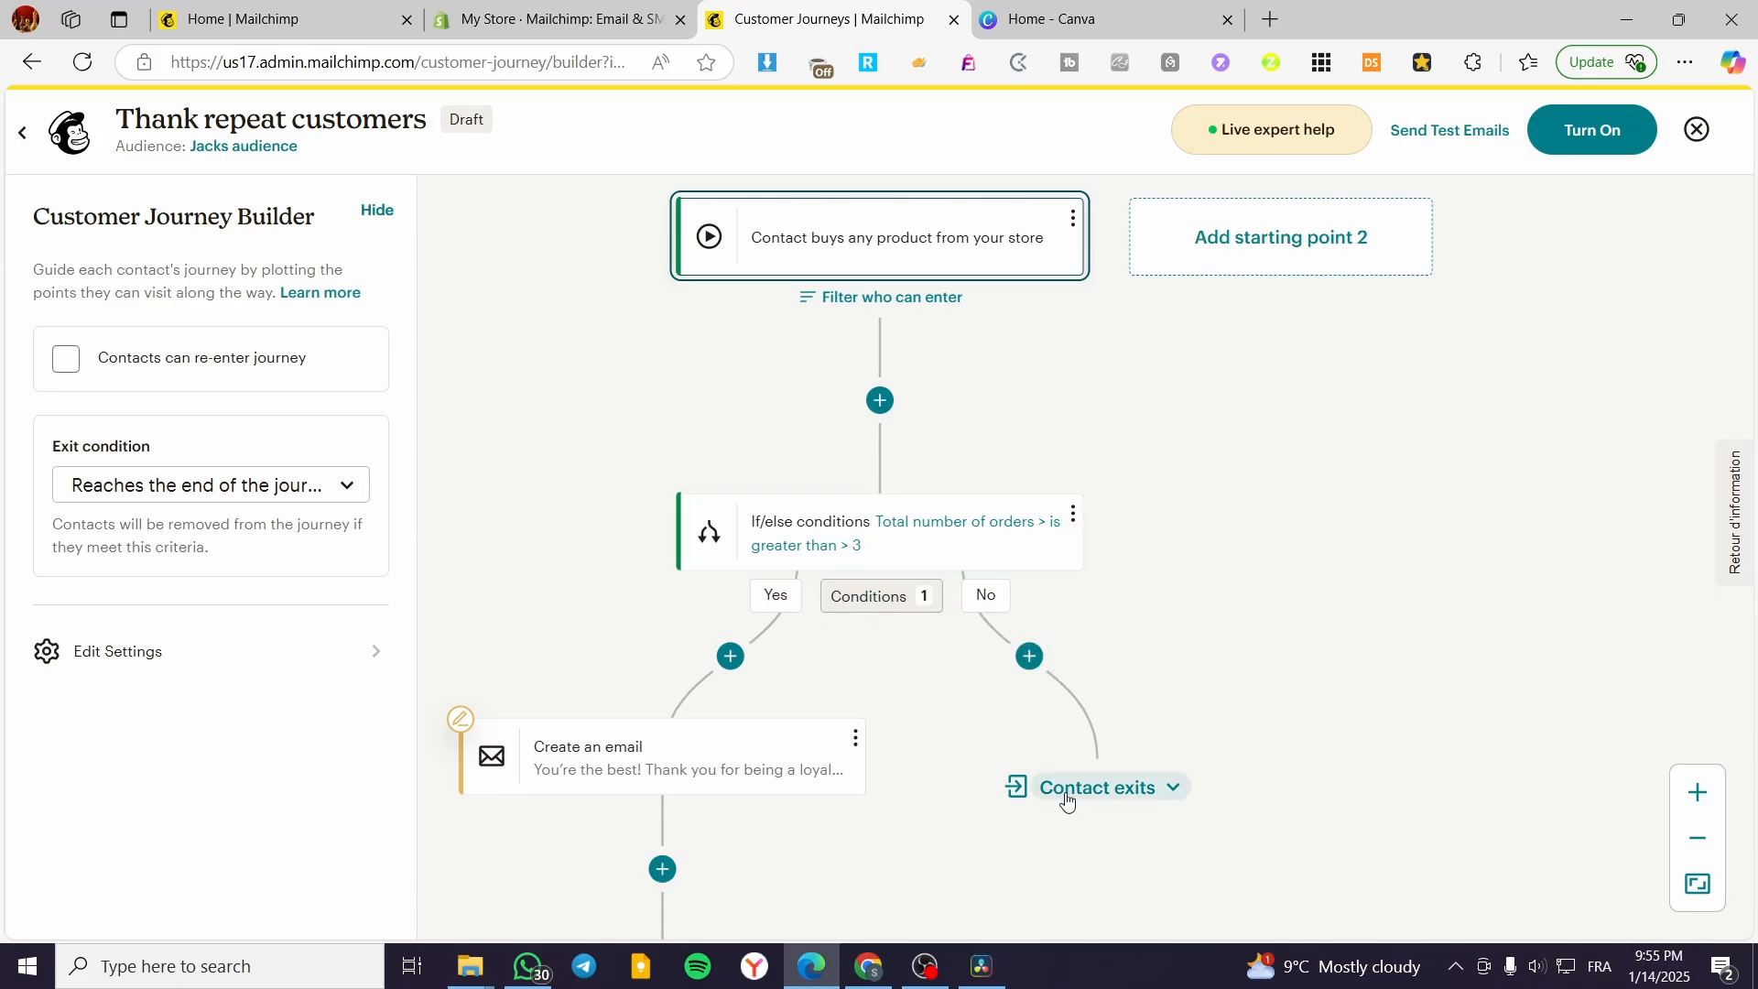
pyautogui.click(1177, 793)
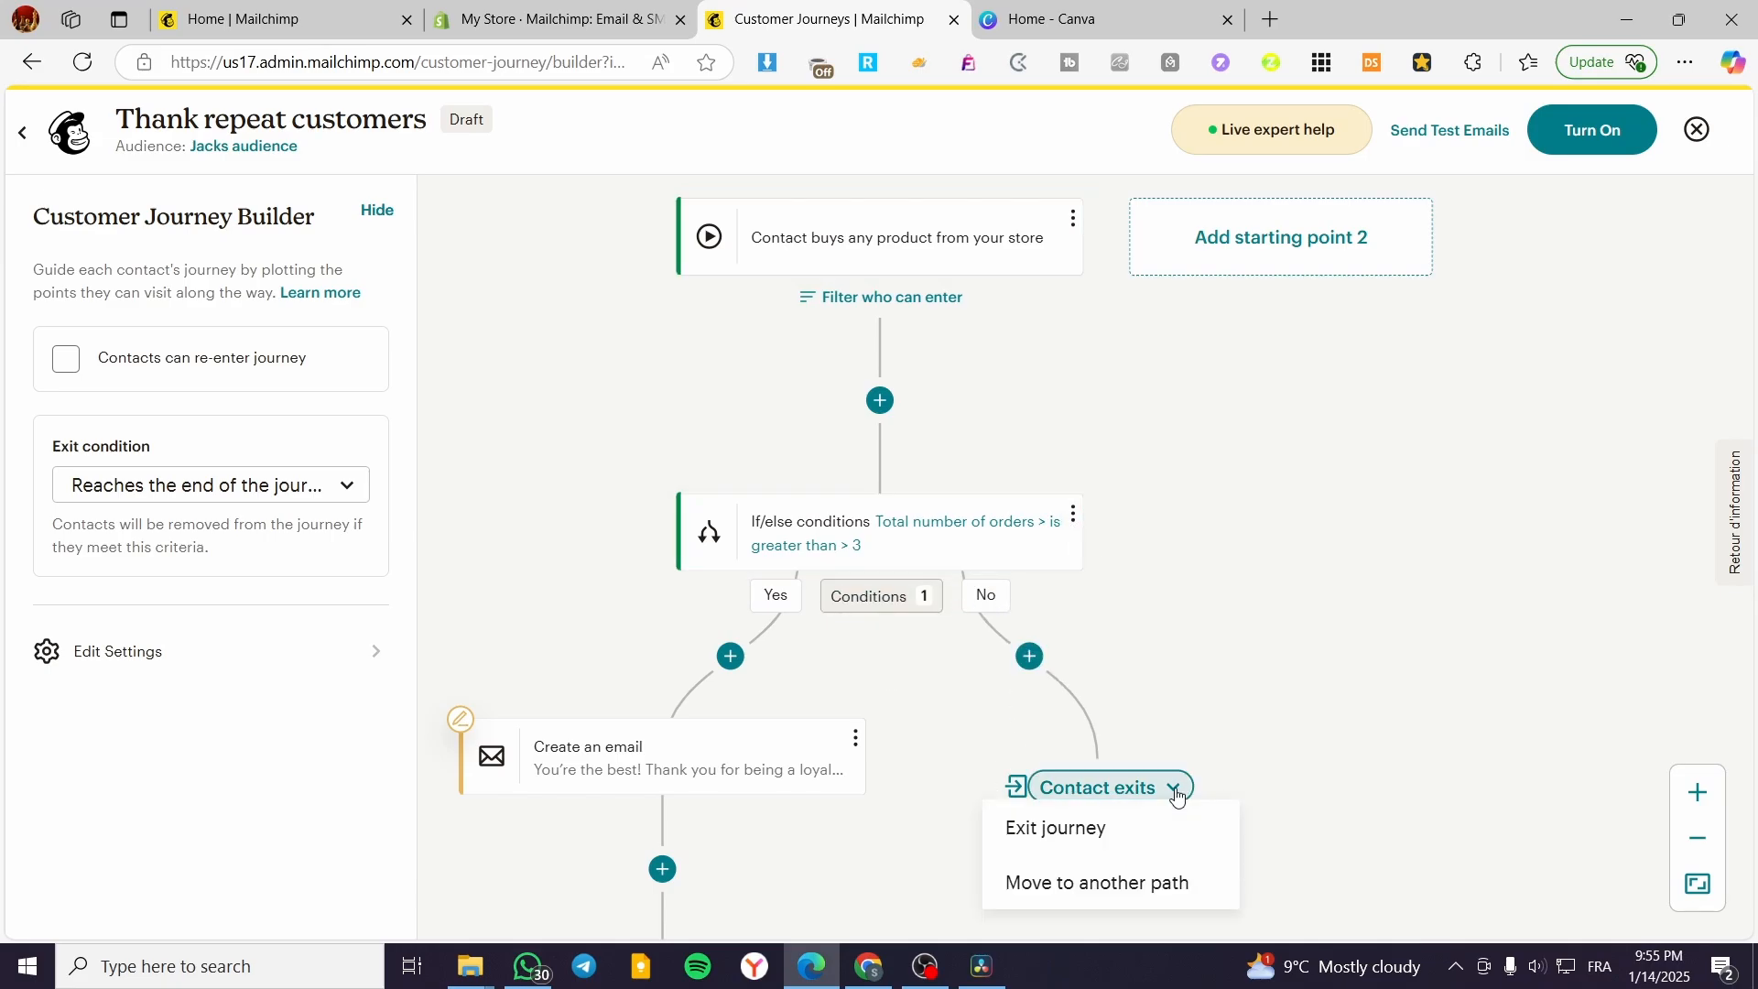
# Dismiss the exit options and examine the starting point choices under popular, contact, shopping, marketing, and API and integrations categories for a second starting point.
pyautogui.click(1260, 693)
pyautogui.scroll(-4, 1258, 687)
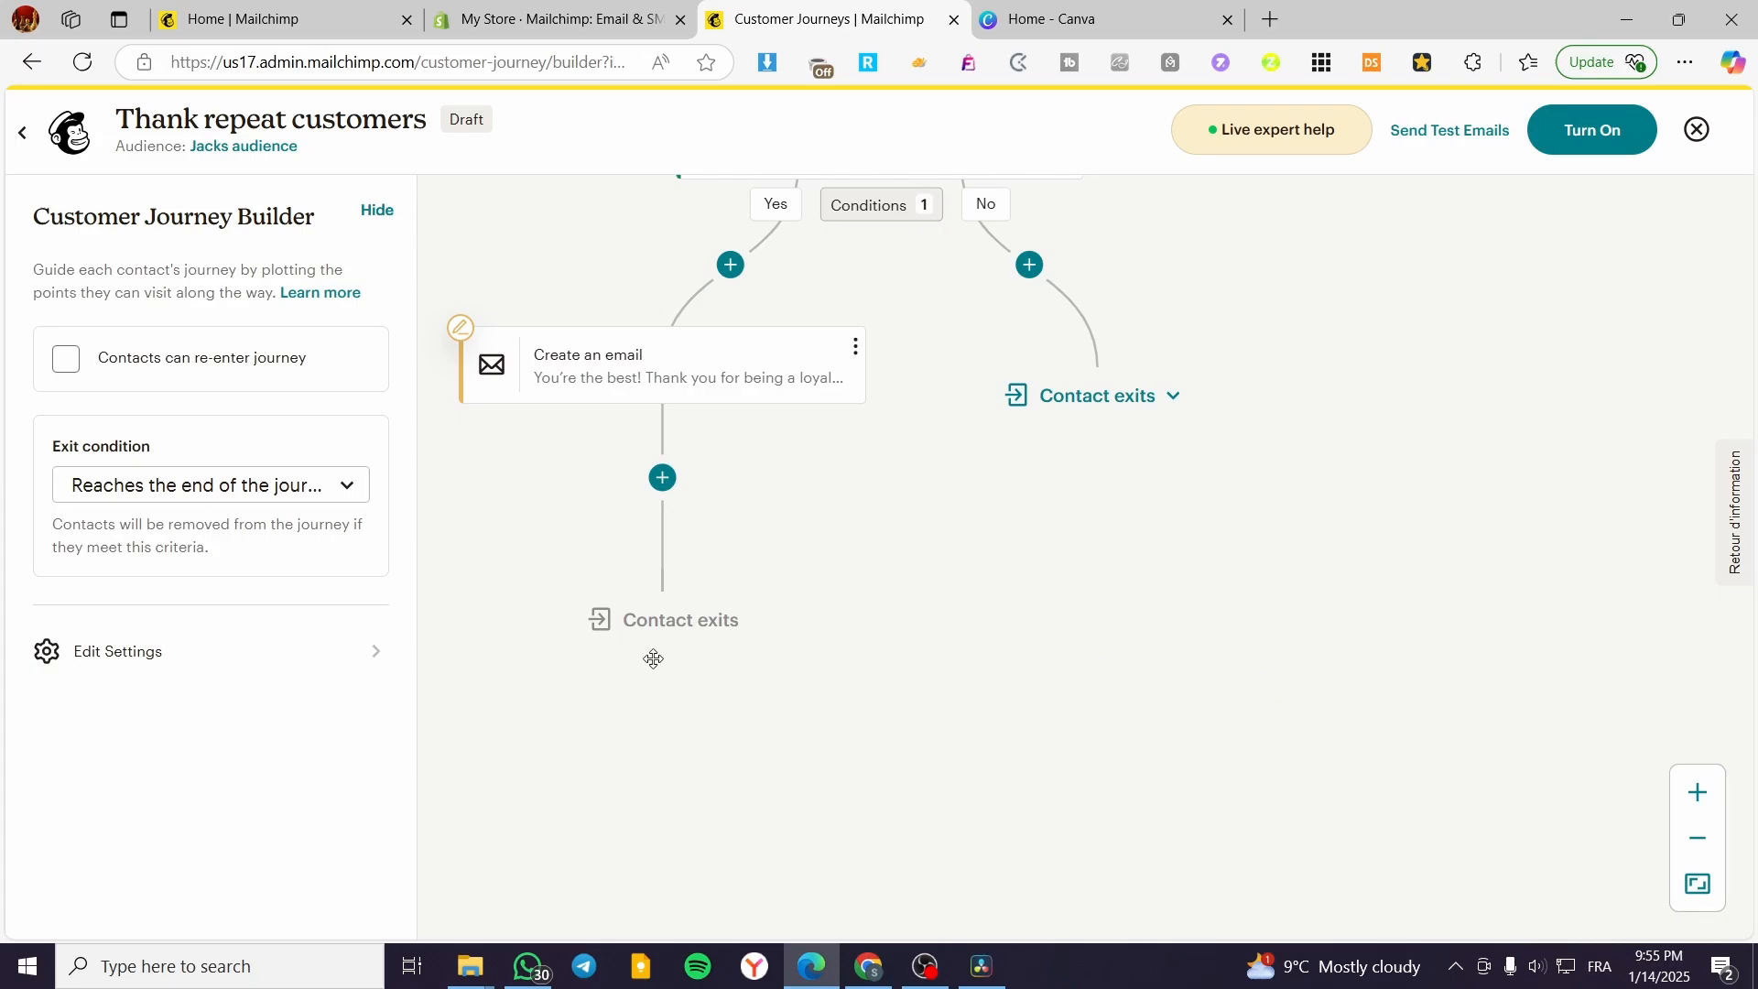
pyautogui.scroll(6, 702, 630)
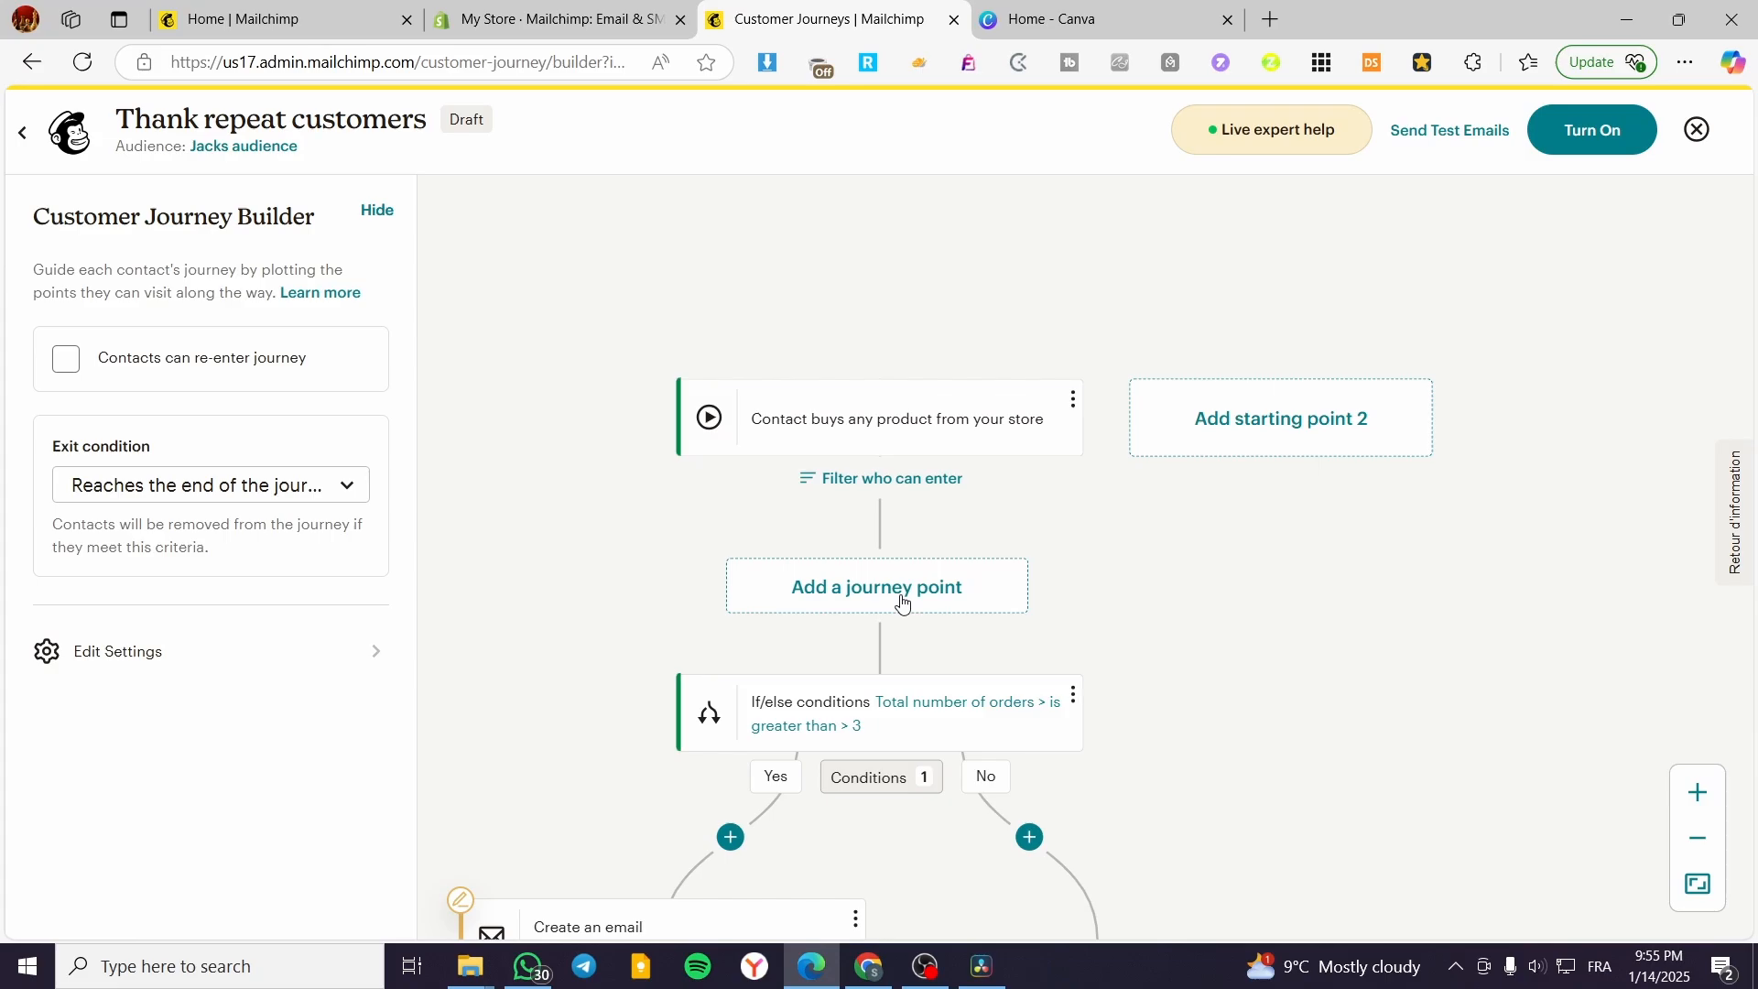
pyautogui.scroll(-2, 723, 834)
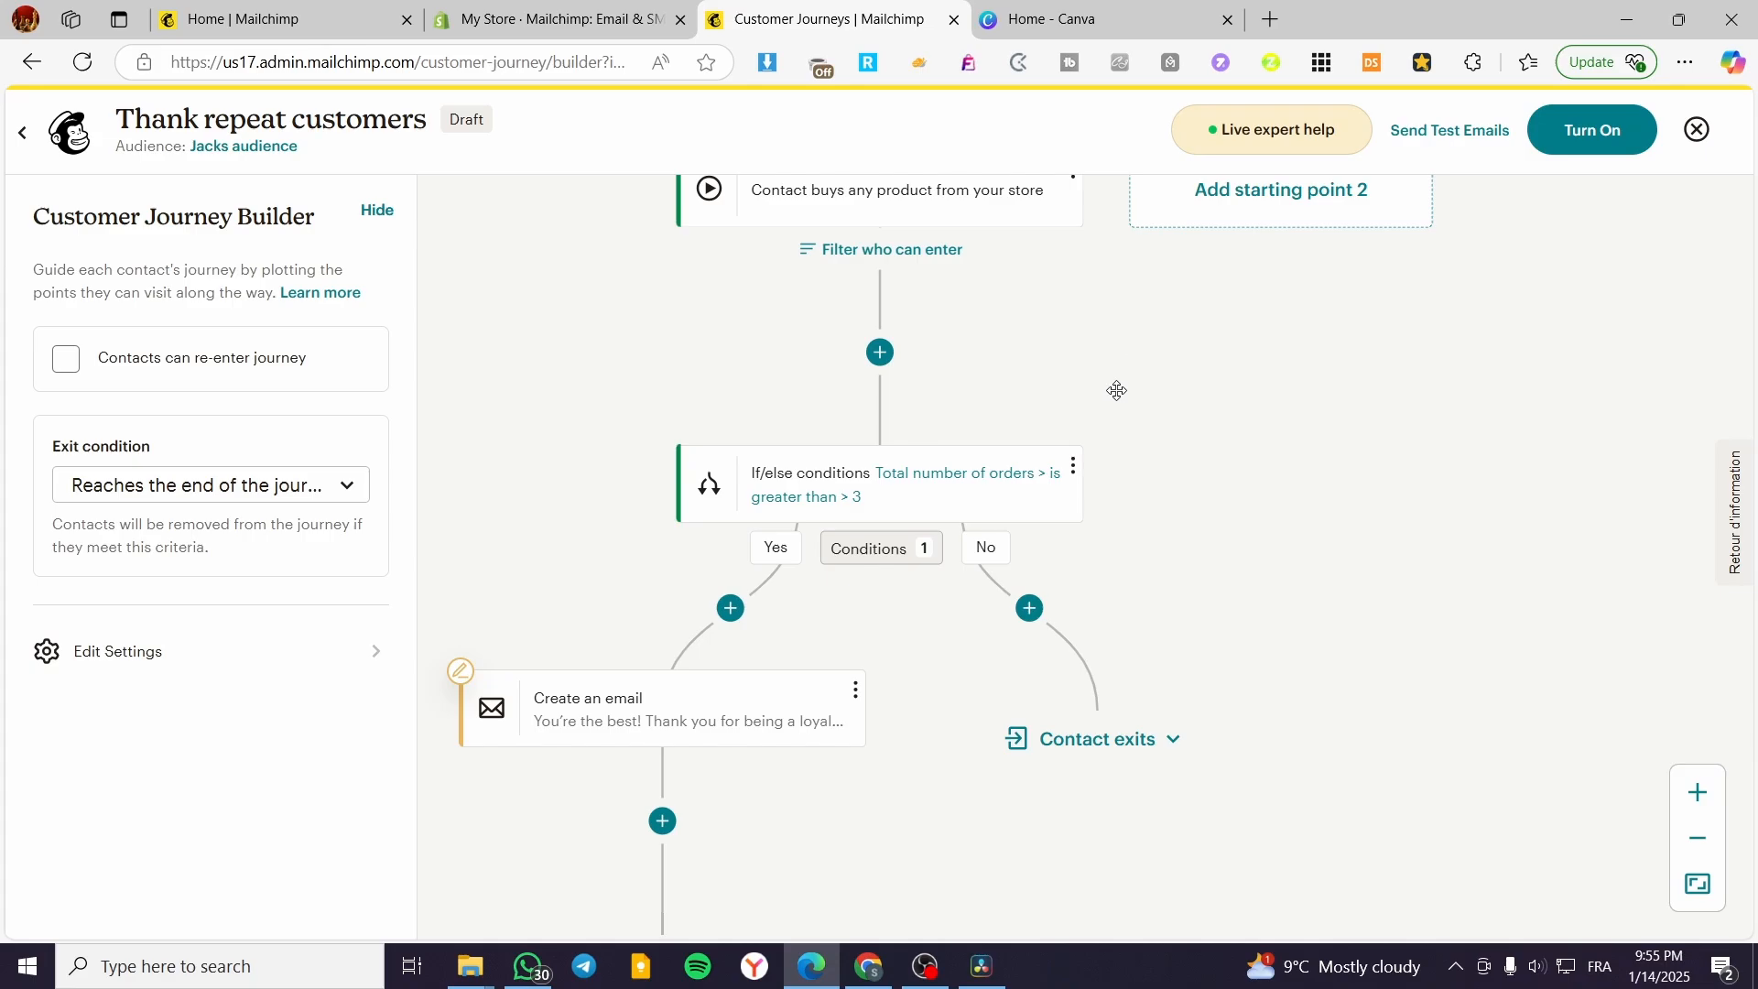
pyautogui.scroll(1, 1135, 394)
pyautogui.click(1306, 329)
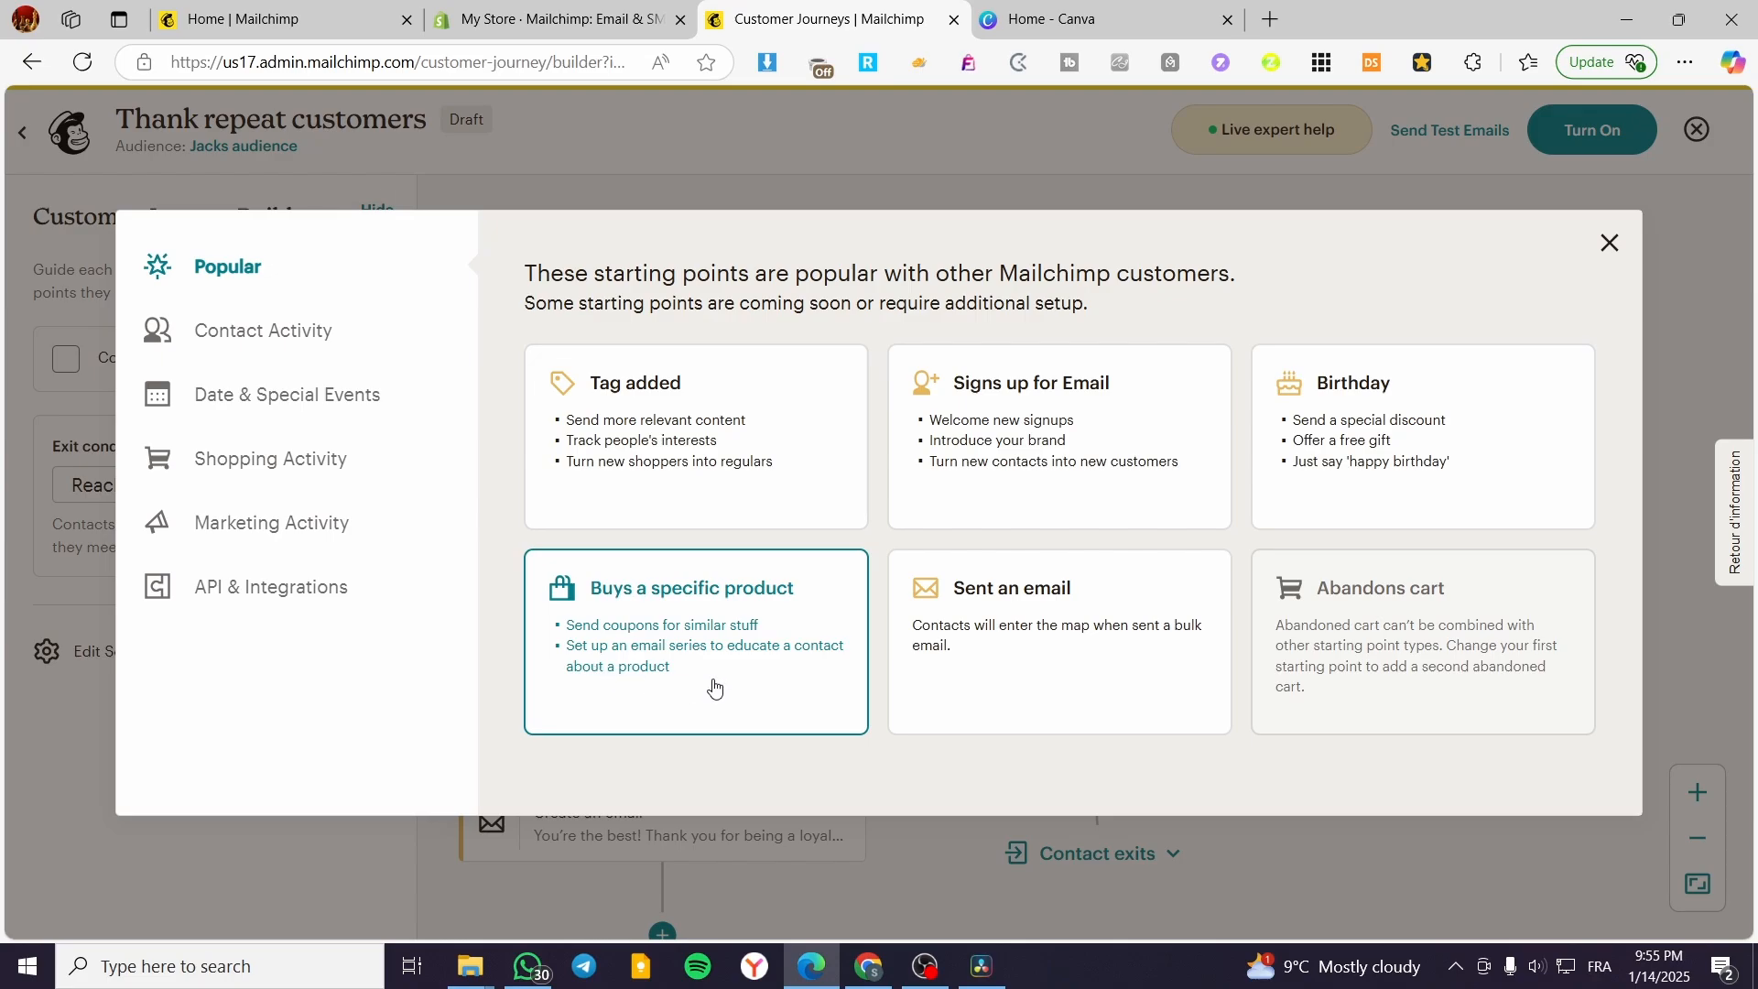
pyautogui.click(307, 346)
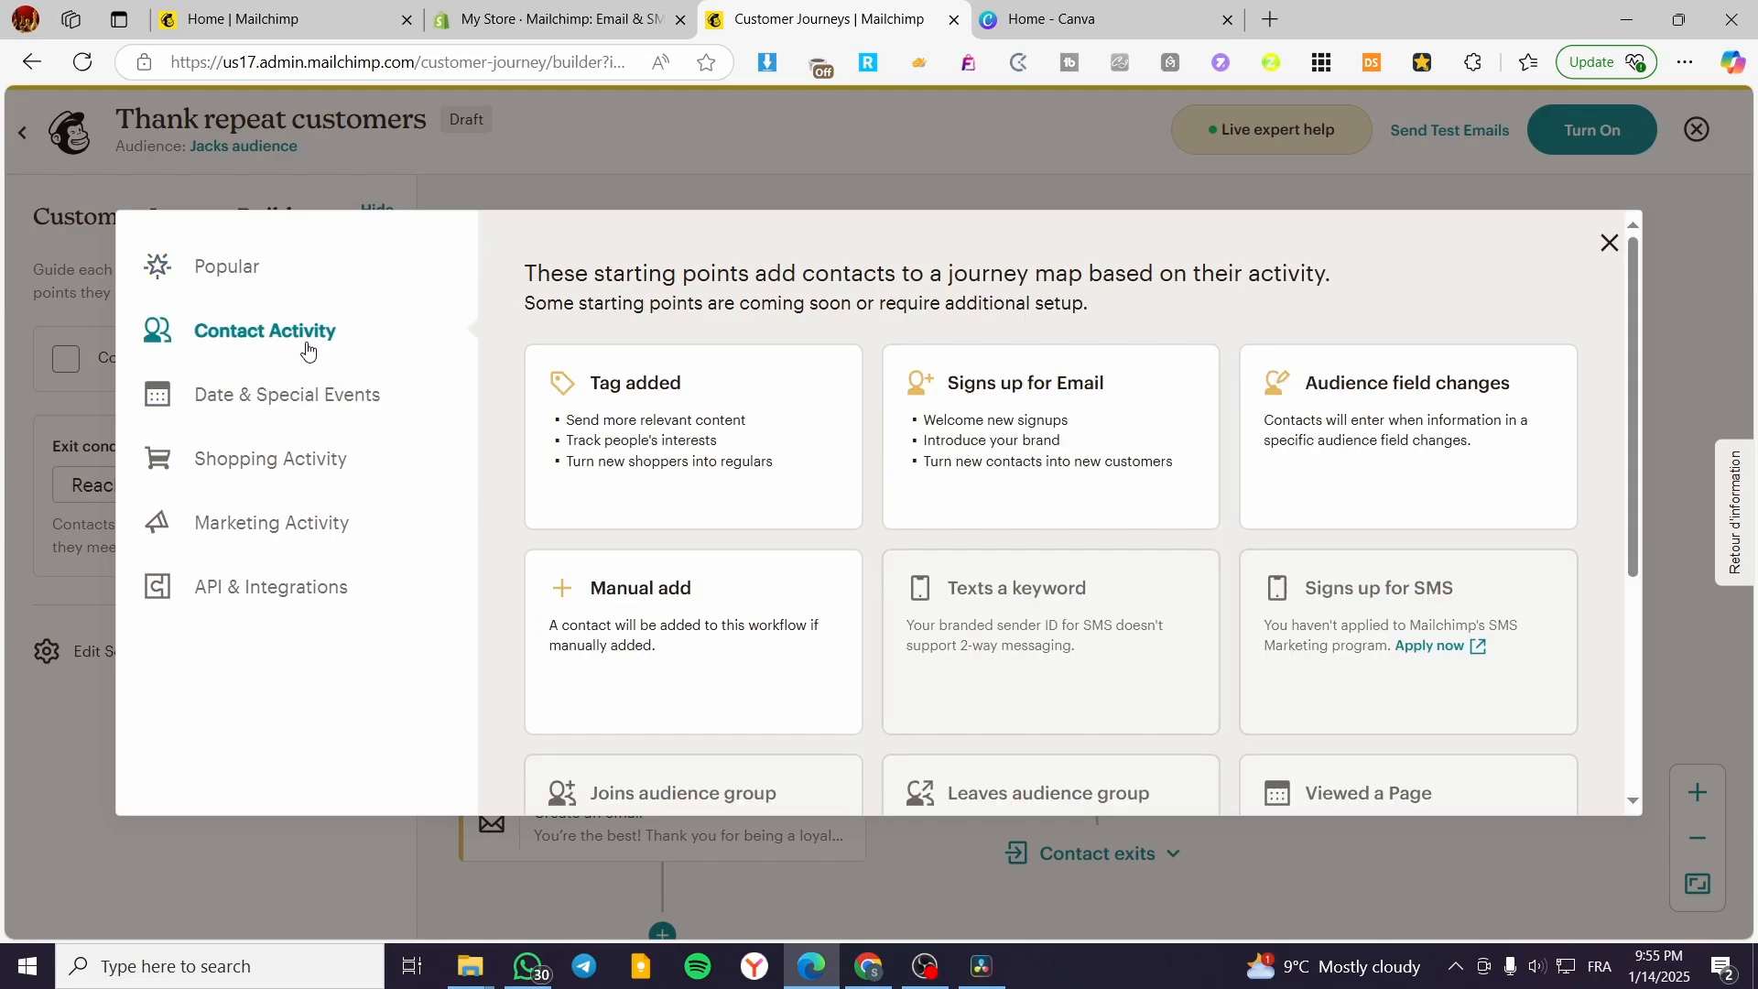
pyautogui.click(302, 460)
pyautogui.click(326, 526)
pyautogui.click(314, 591)
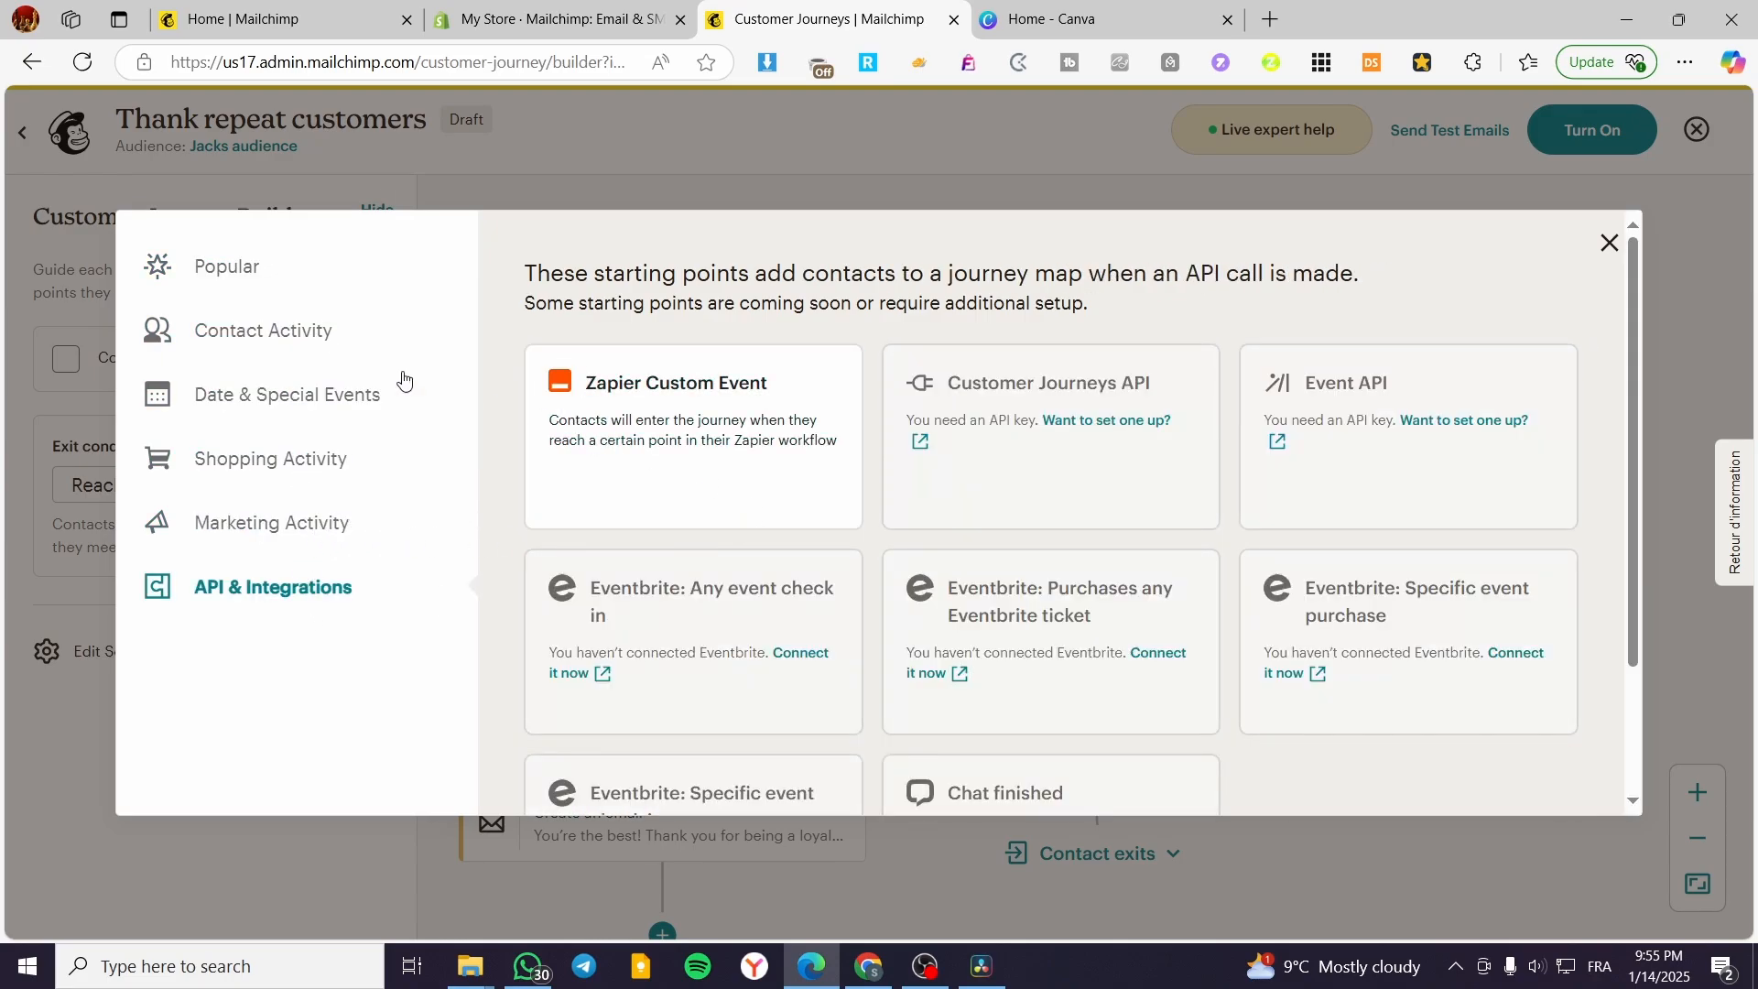
pyautogui.click(263, 279)
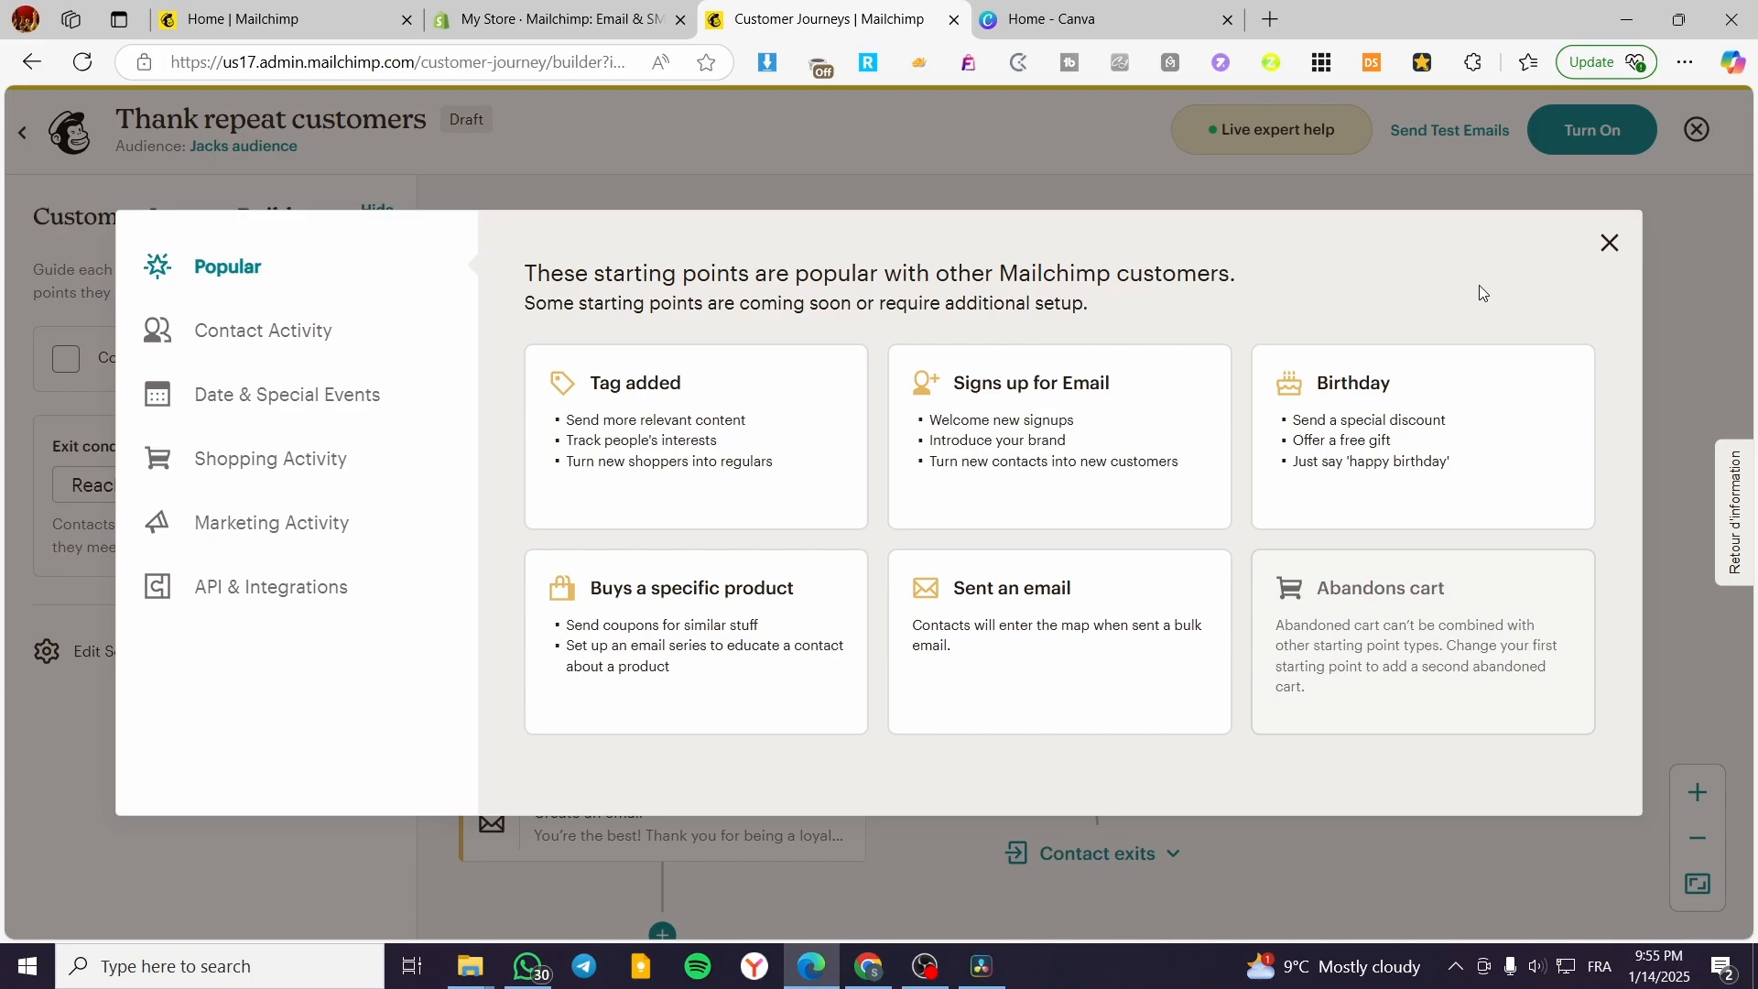
pyautogui.click(1610, 244)
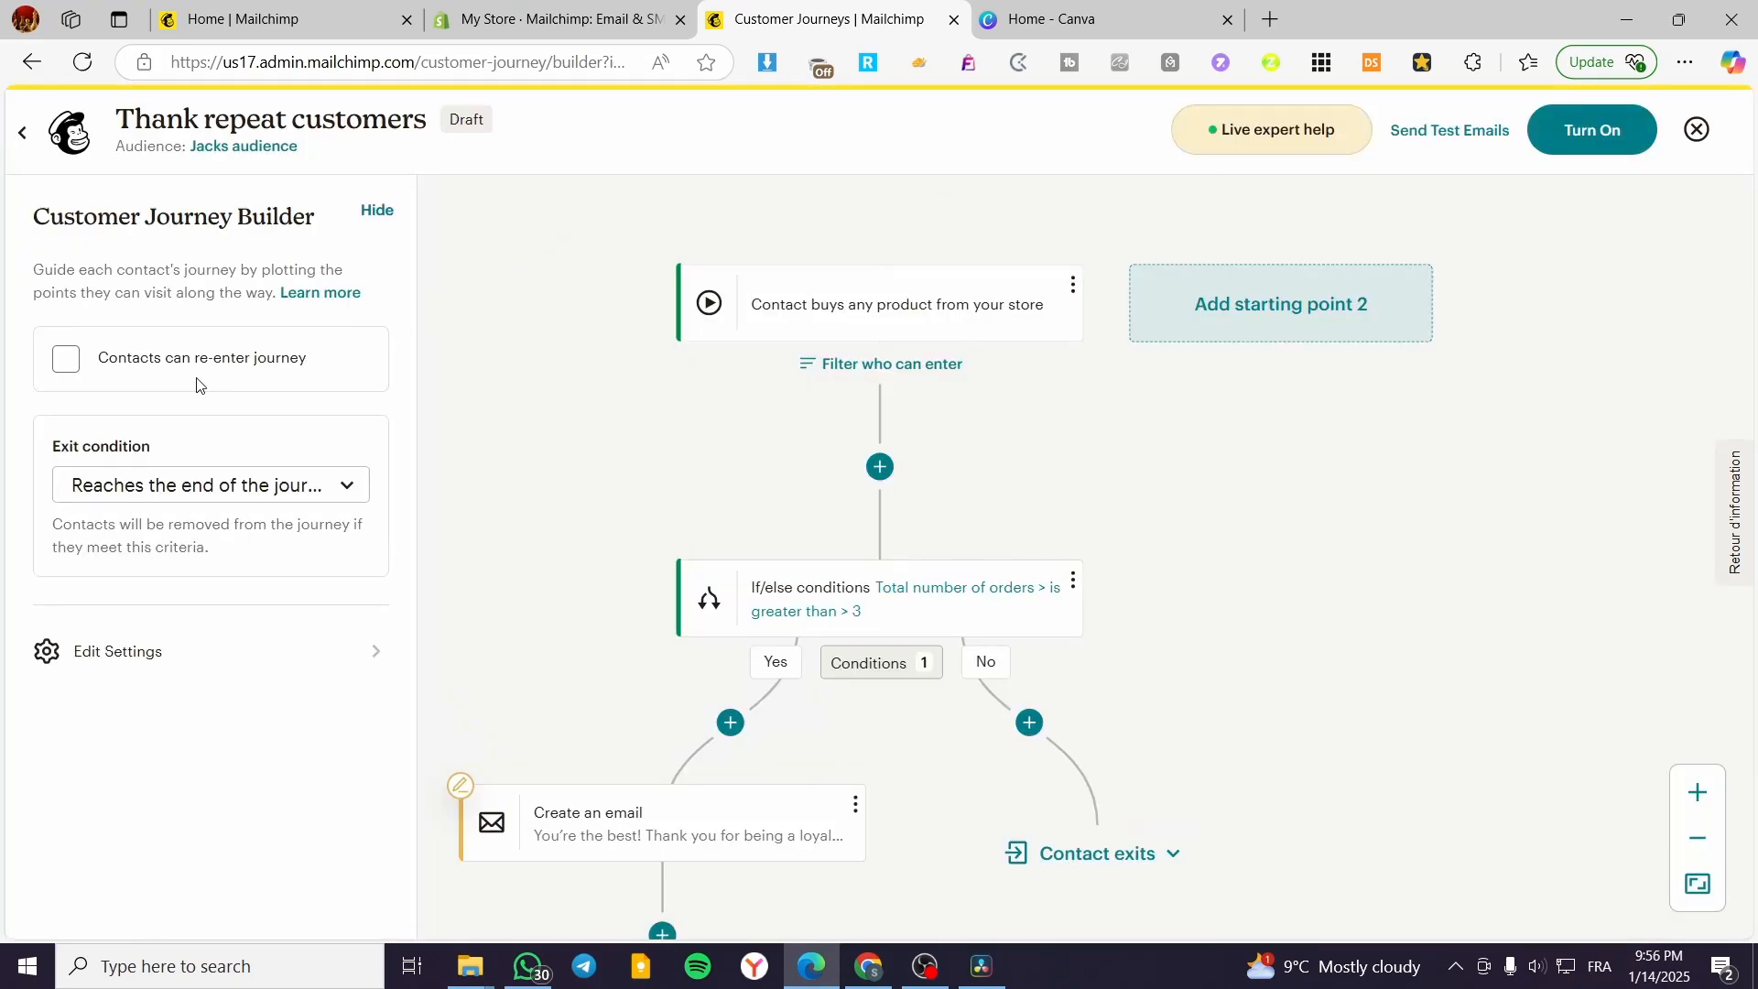
# Add a time delay rule between the purchase starting point and the if/else conditions.
pyautogui.click(868, 478)
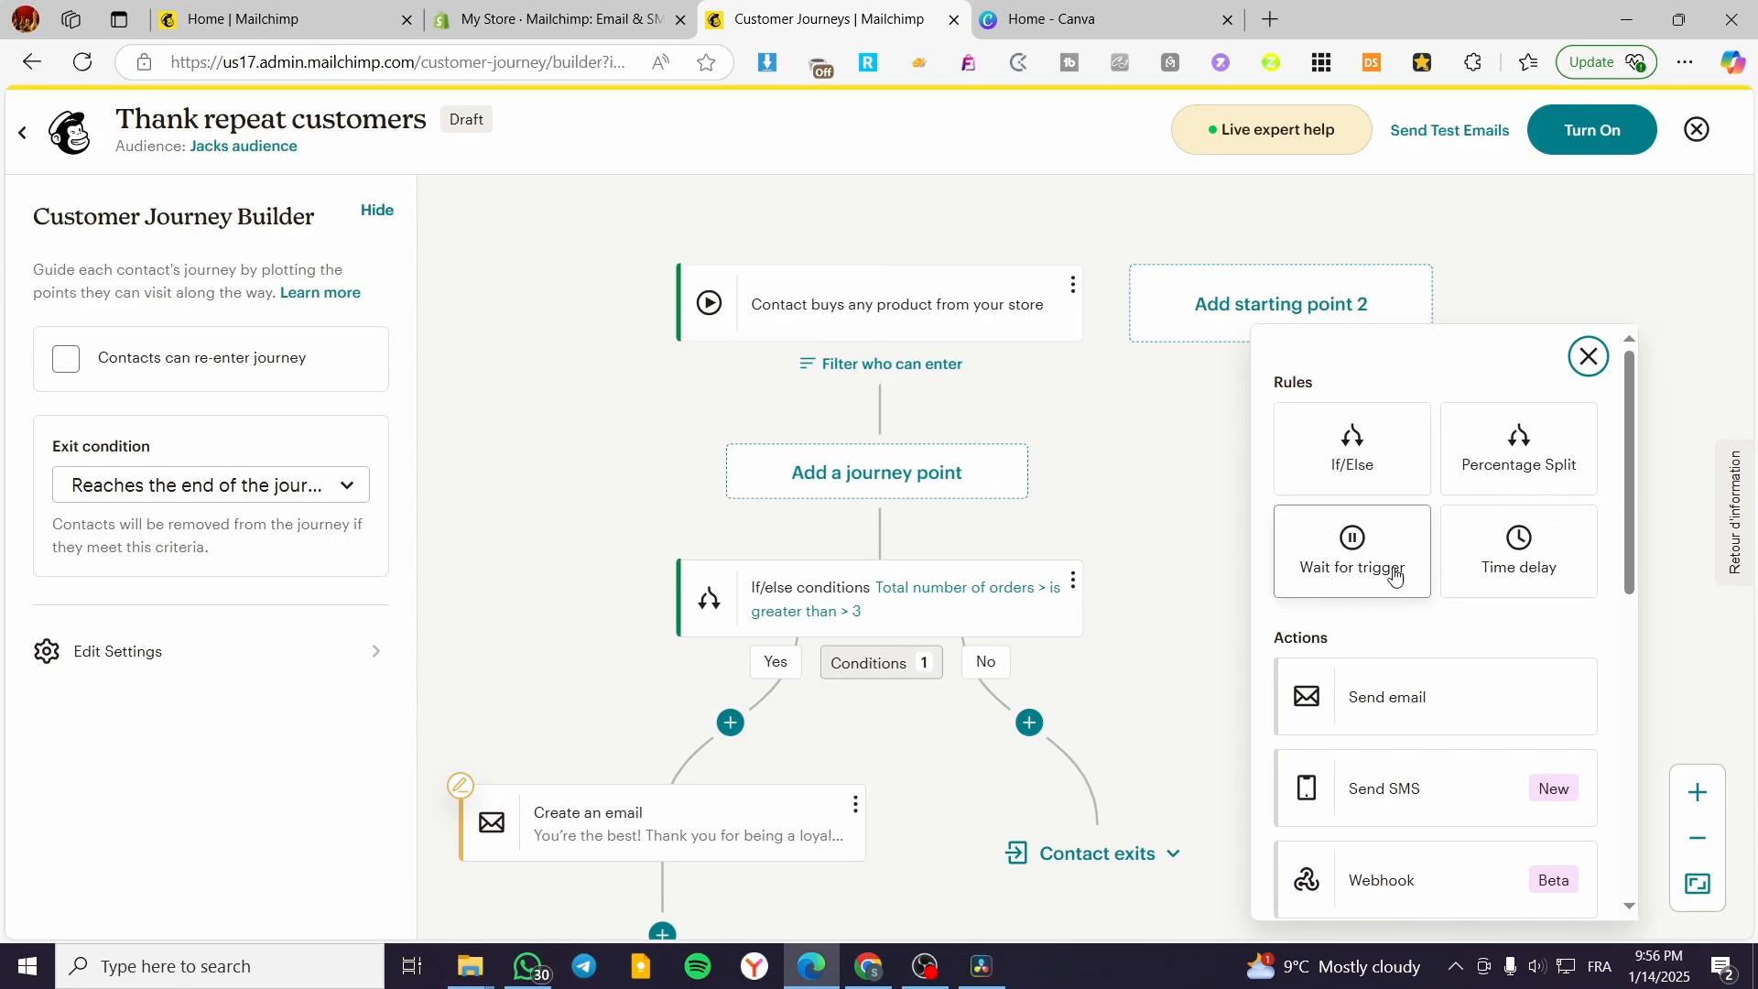
pyautogui.click(1551, 574)
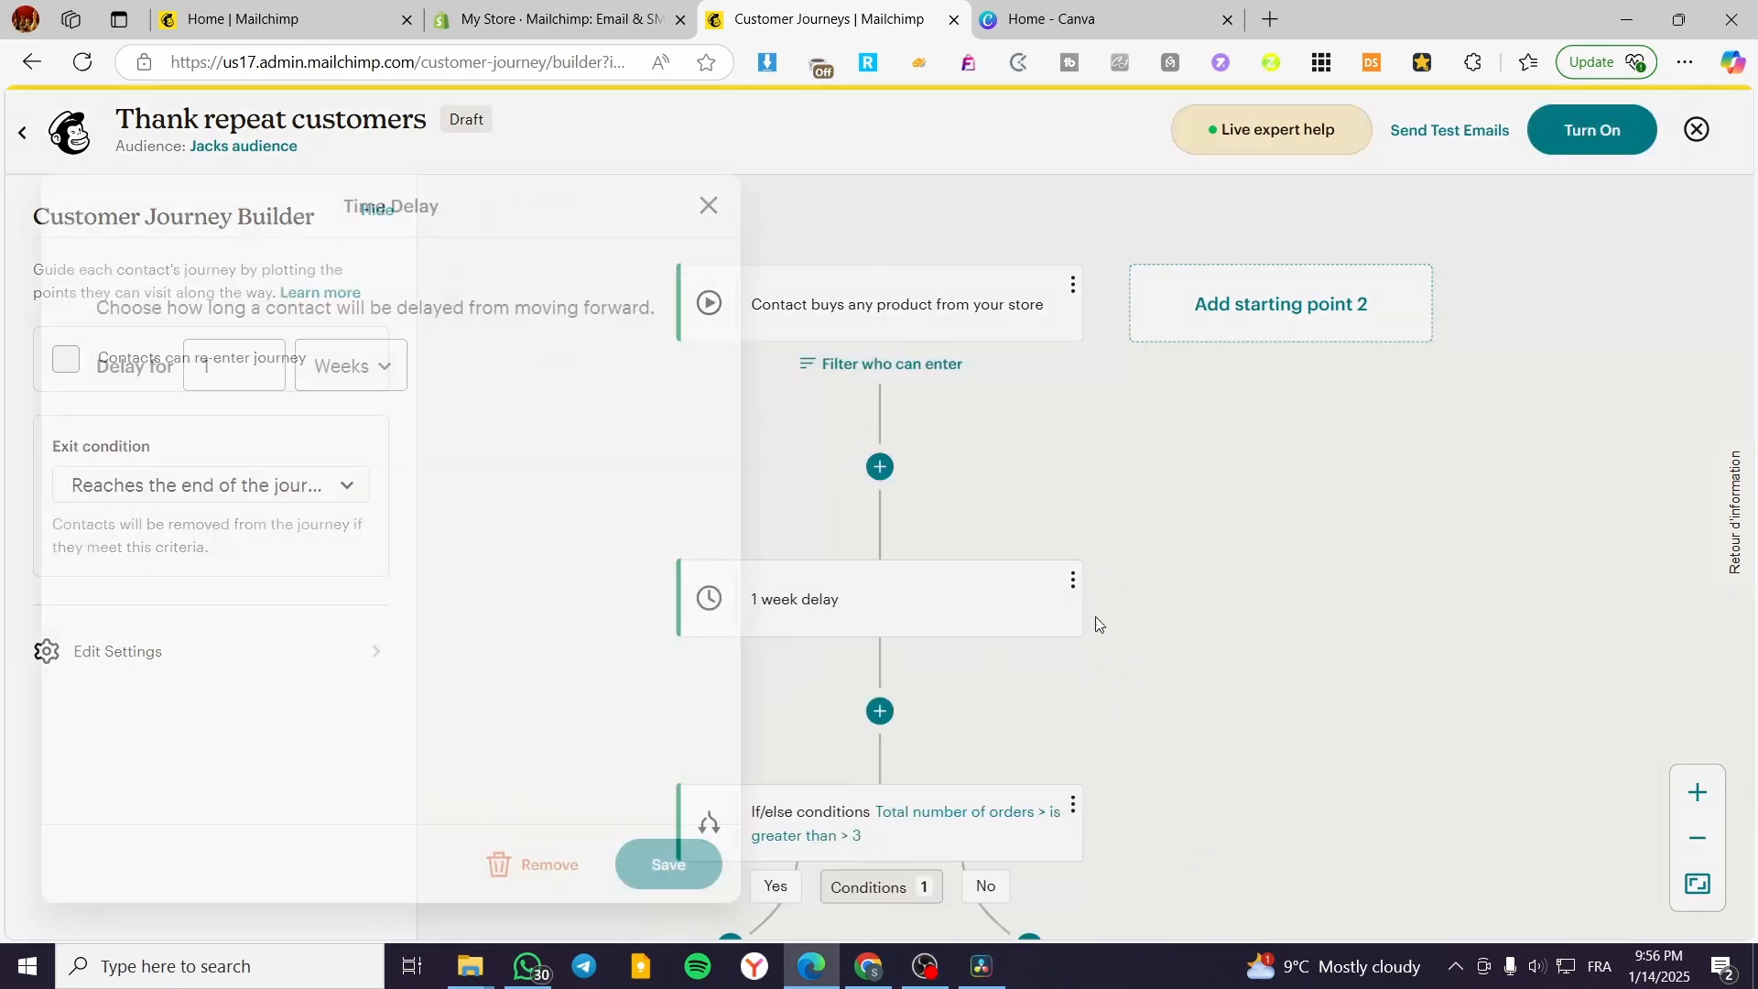
pyautogui.click(381, 367)
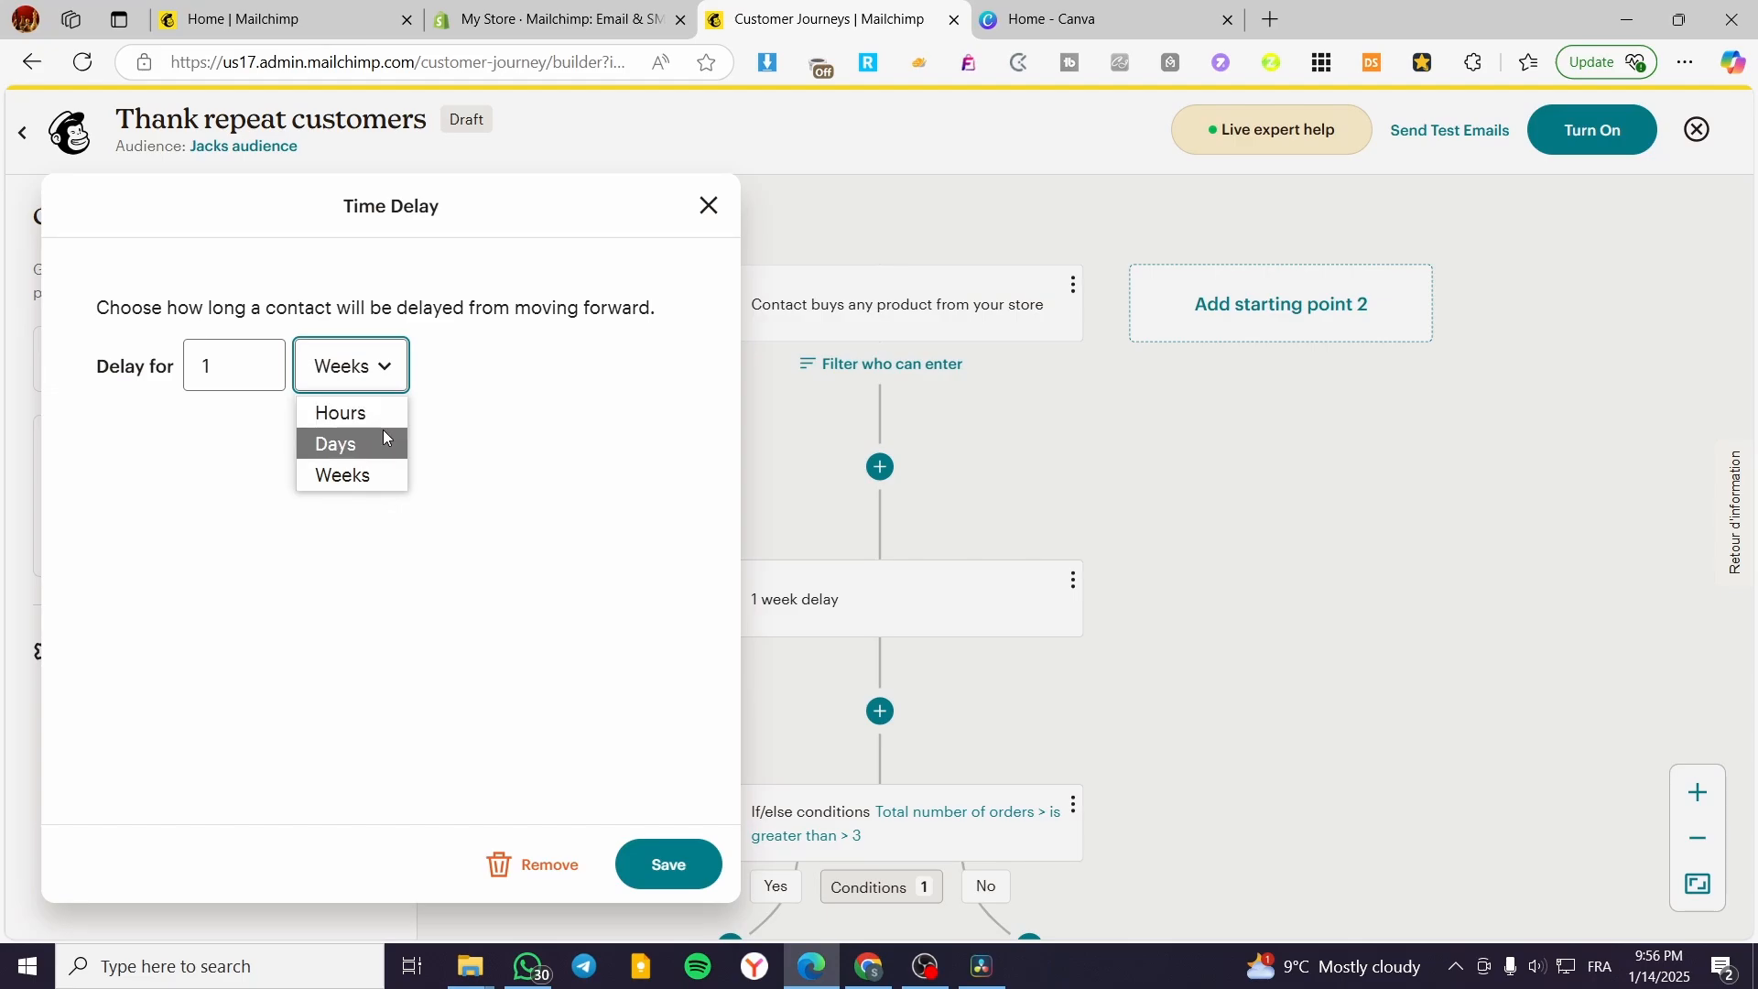
pyautogui.click(1007, 568)
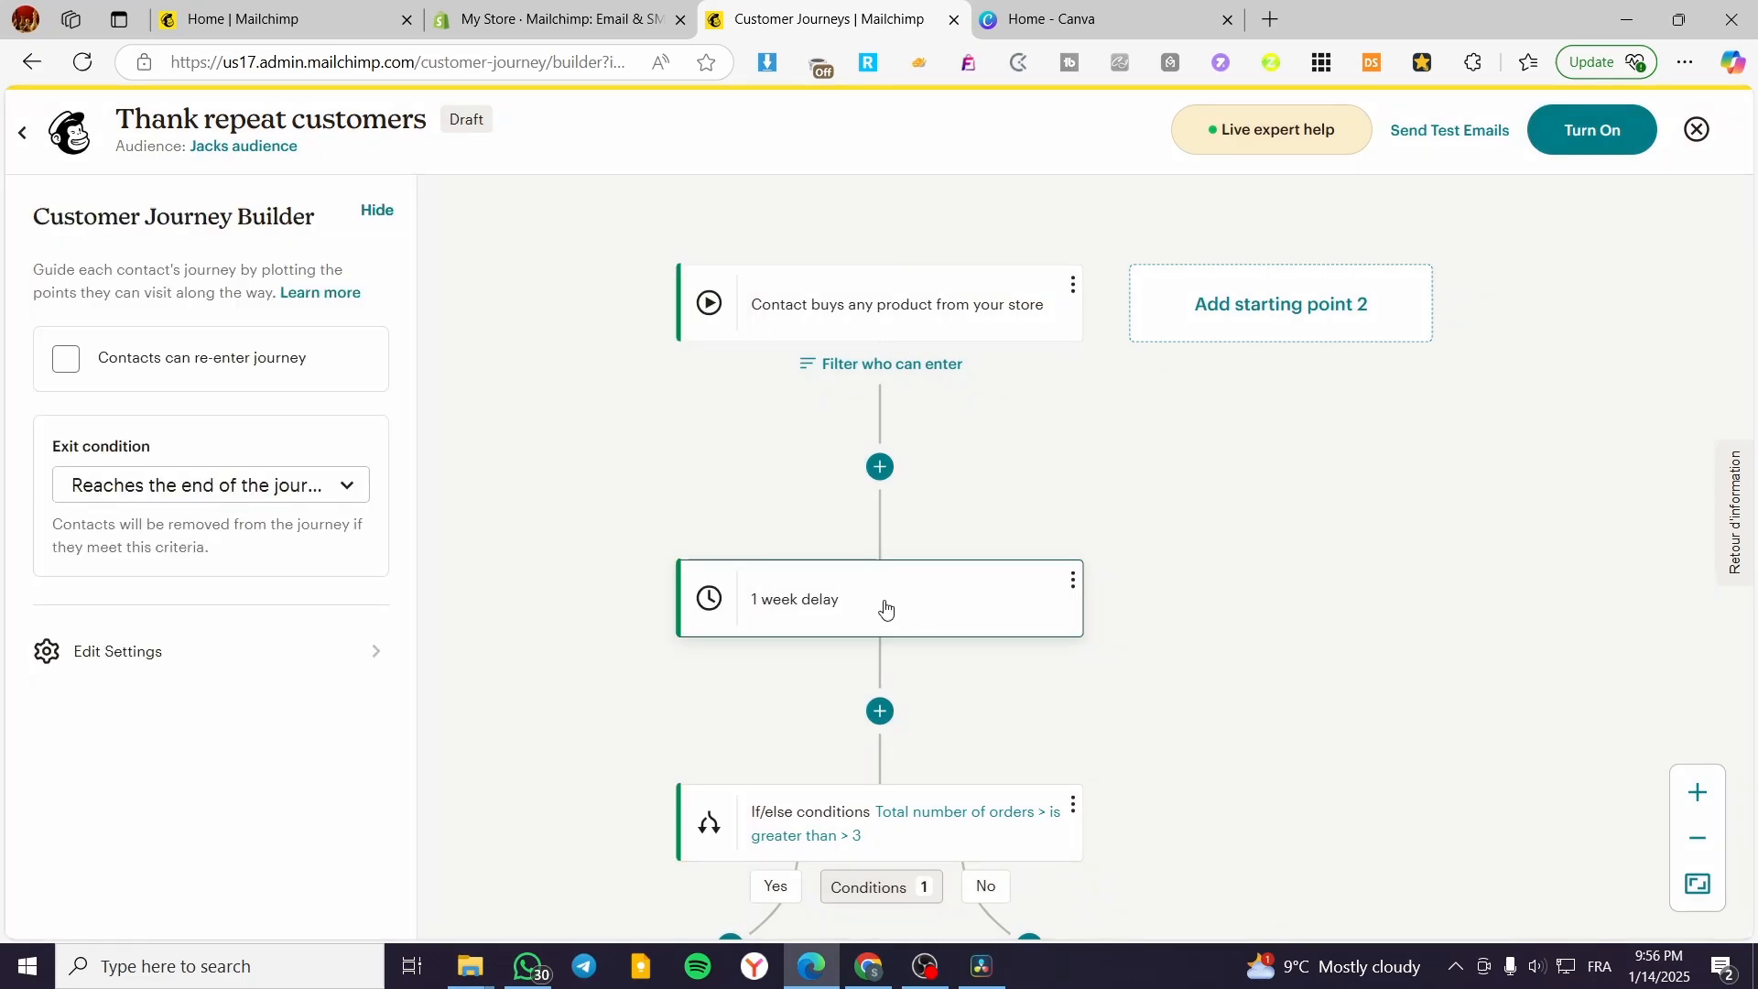
# Set the journey's time delay to 6 hours and save it.
pyautogui.click(915, 608)
pyautogui.click(382, 378)
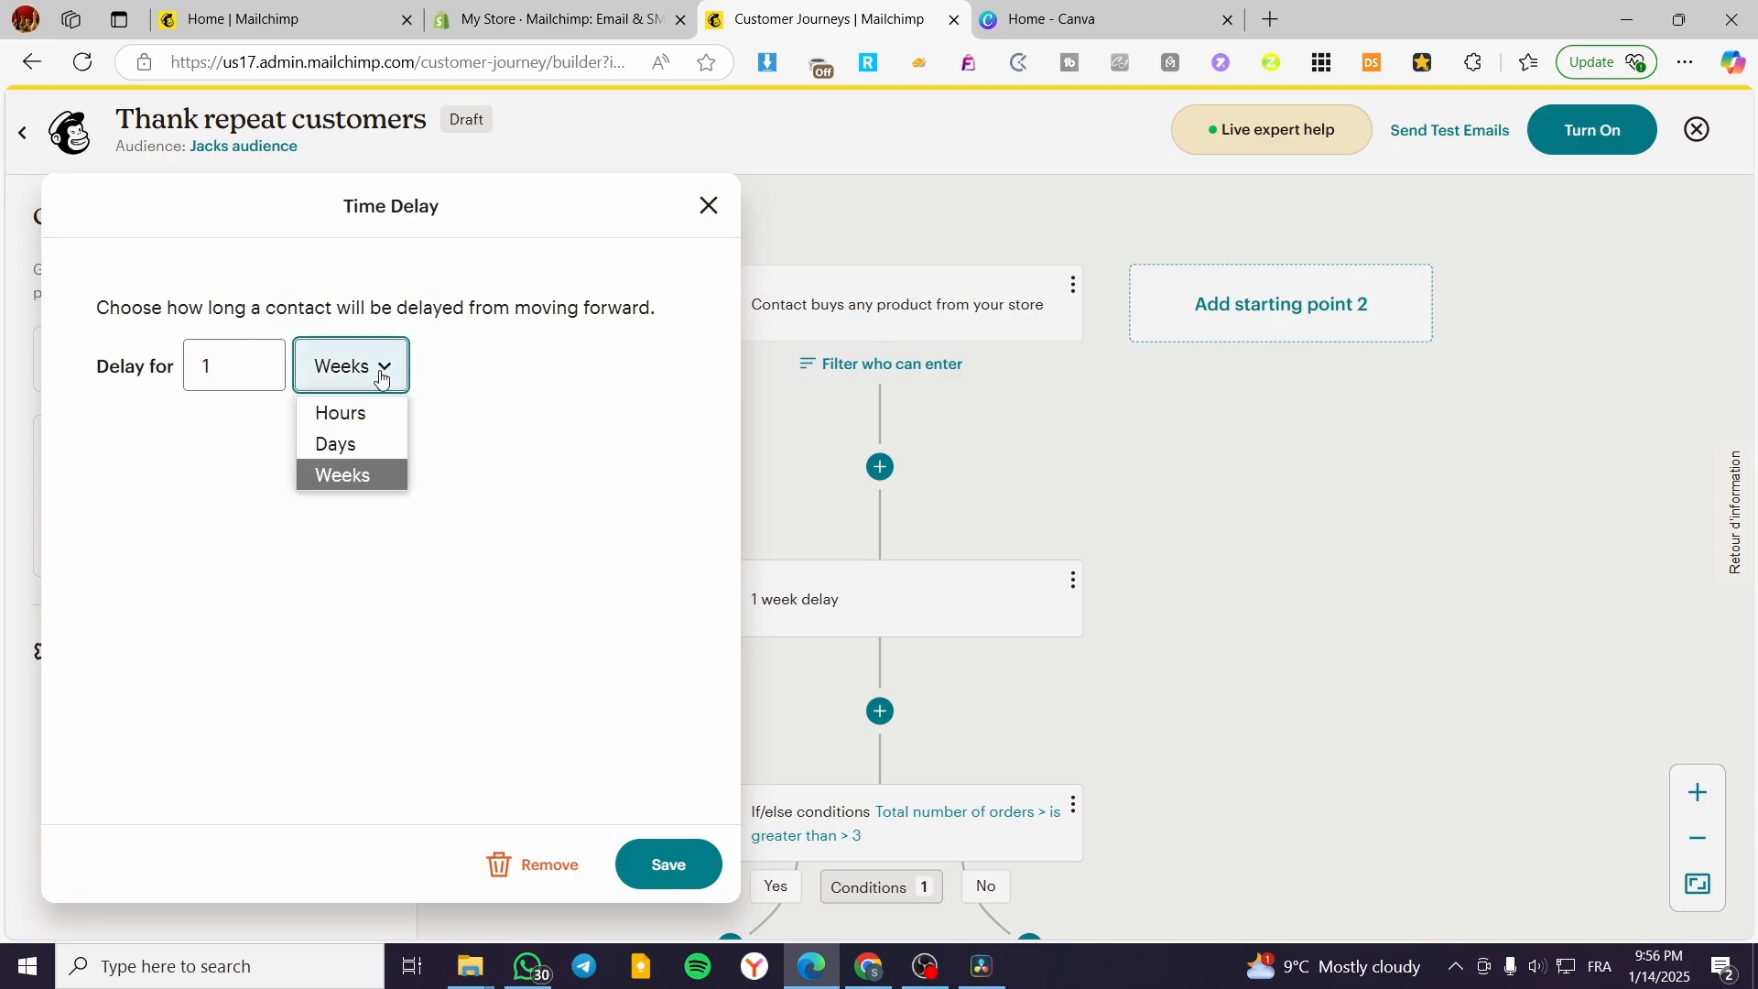
pyautogui.click(367, 445)
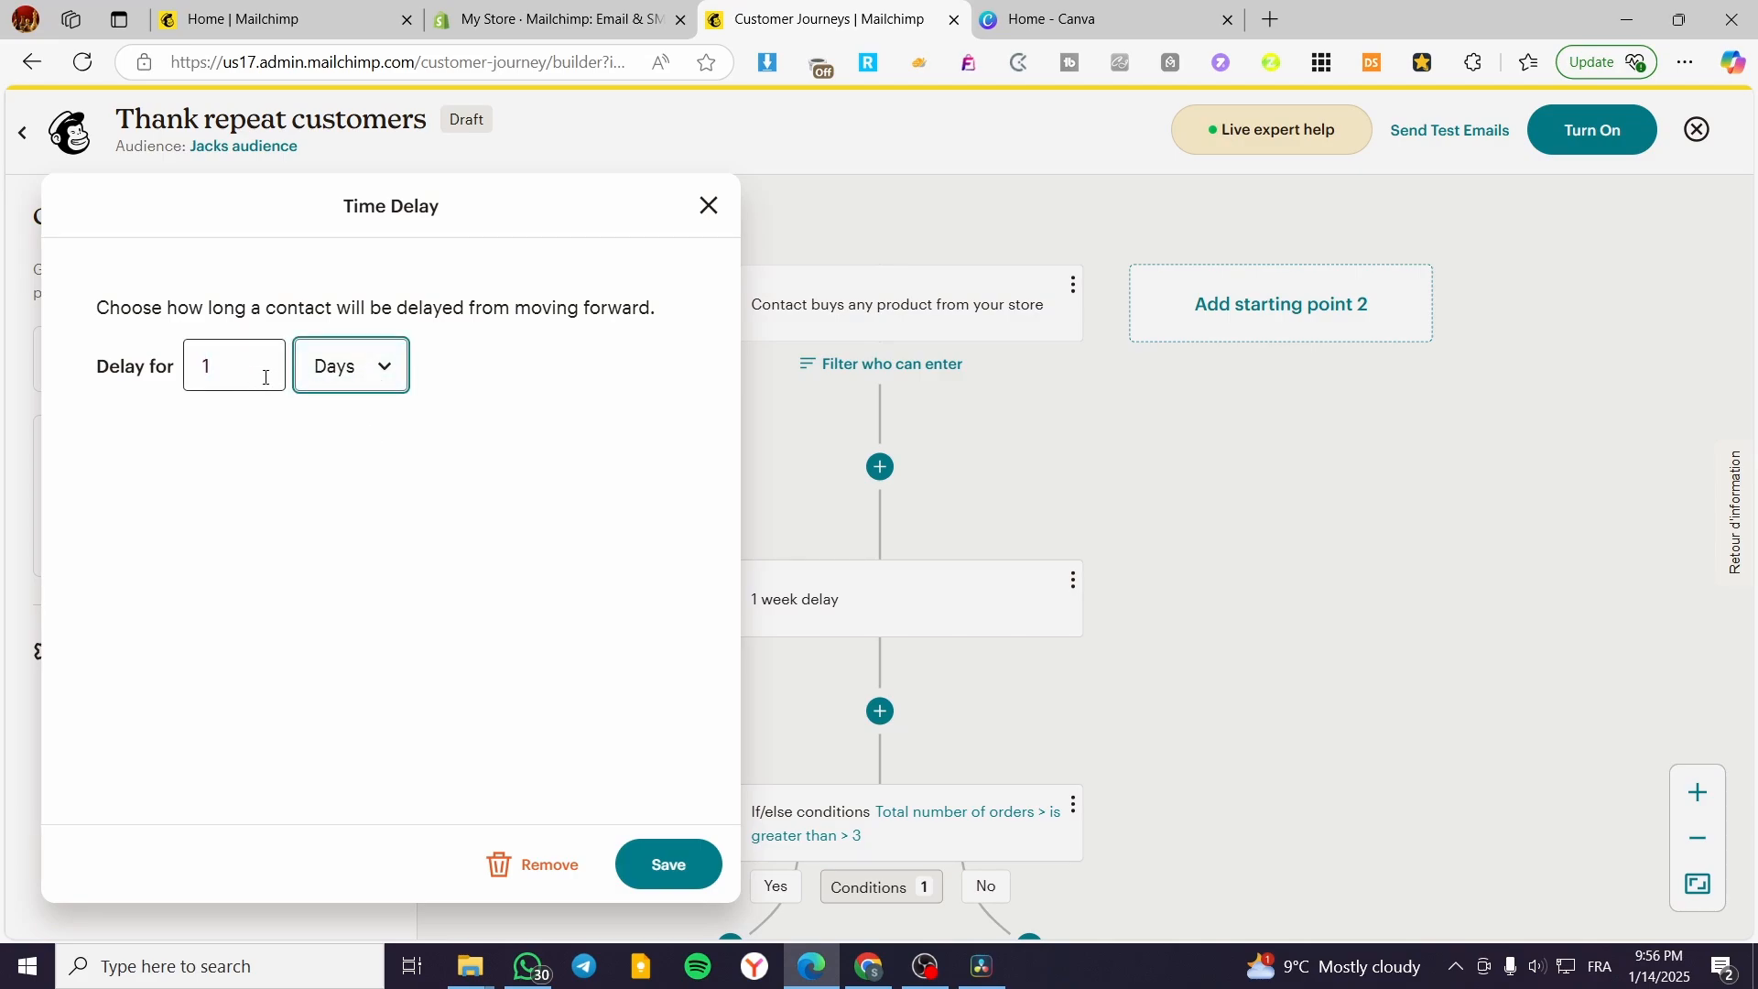
pyautogui.click(383, 380)
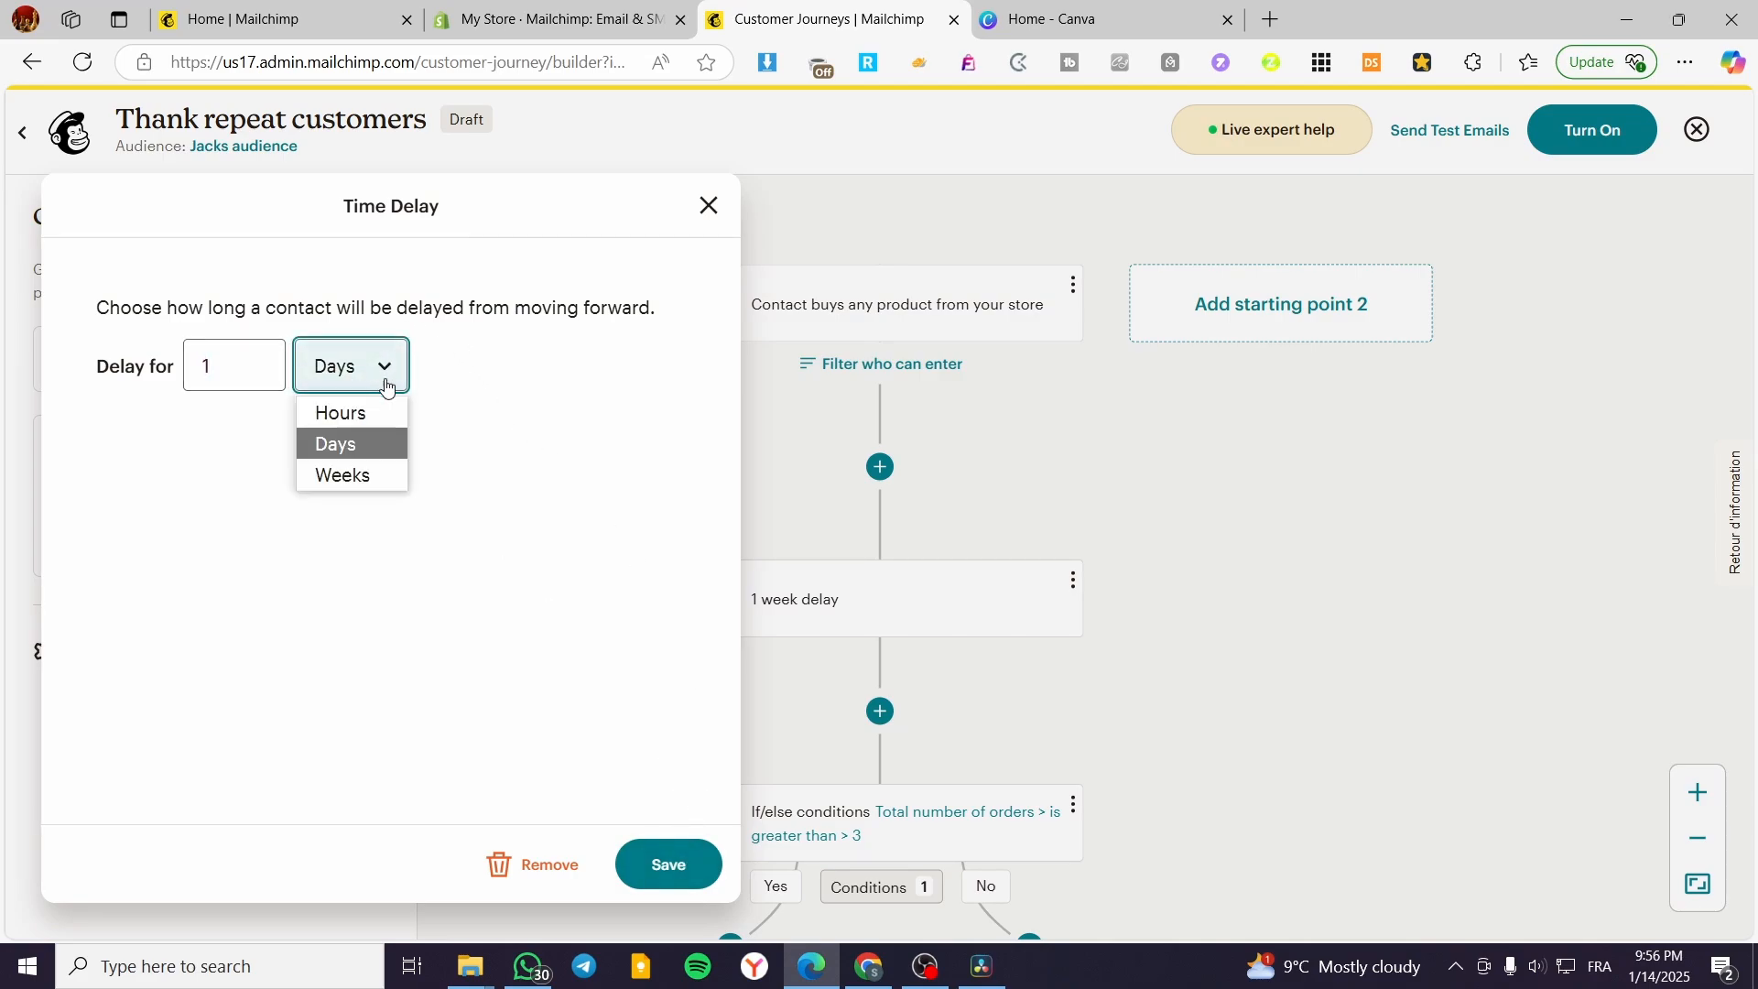
pyautogui.click(380, 412)
pyautogui.doubleClick(211, 366)
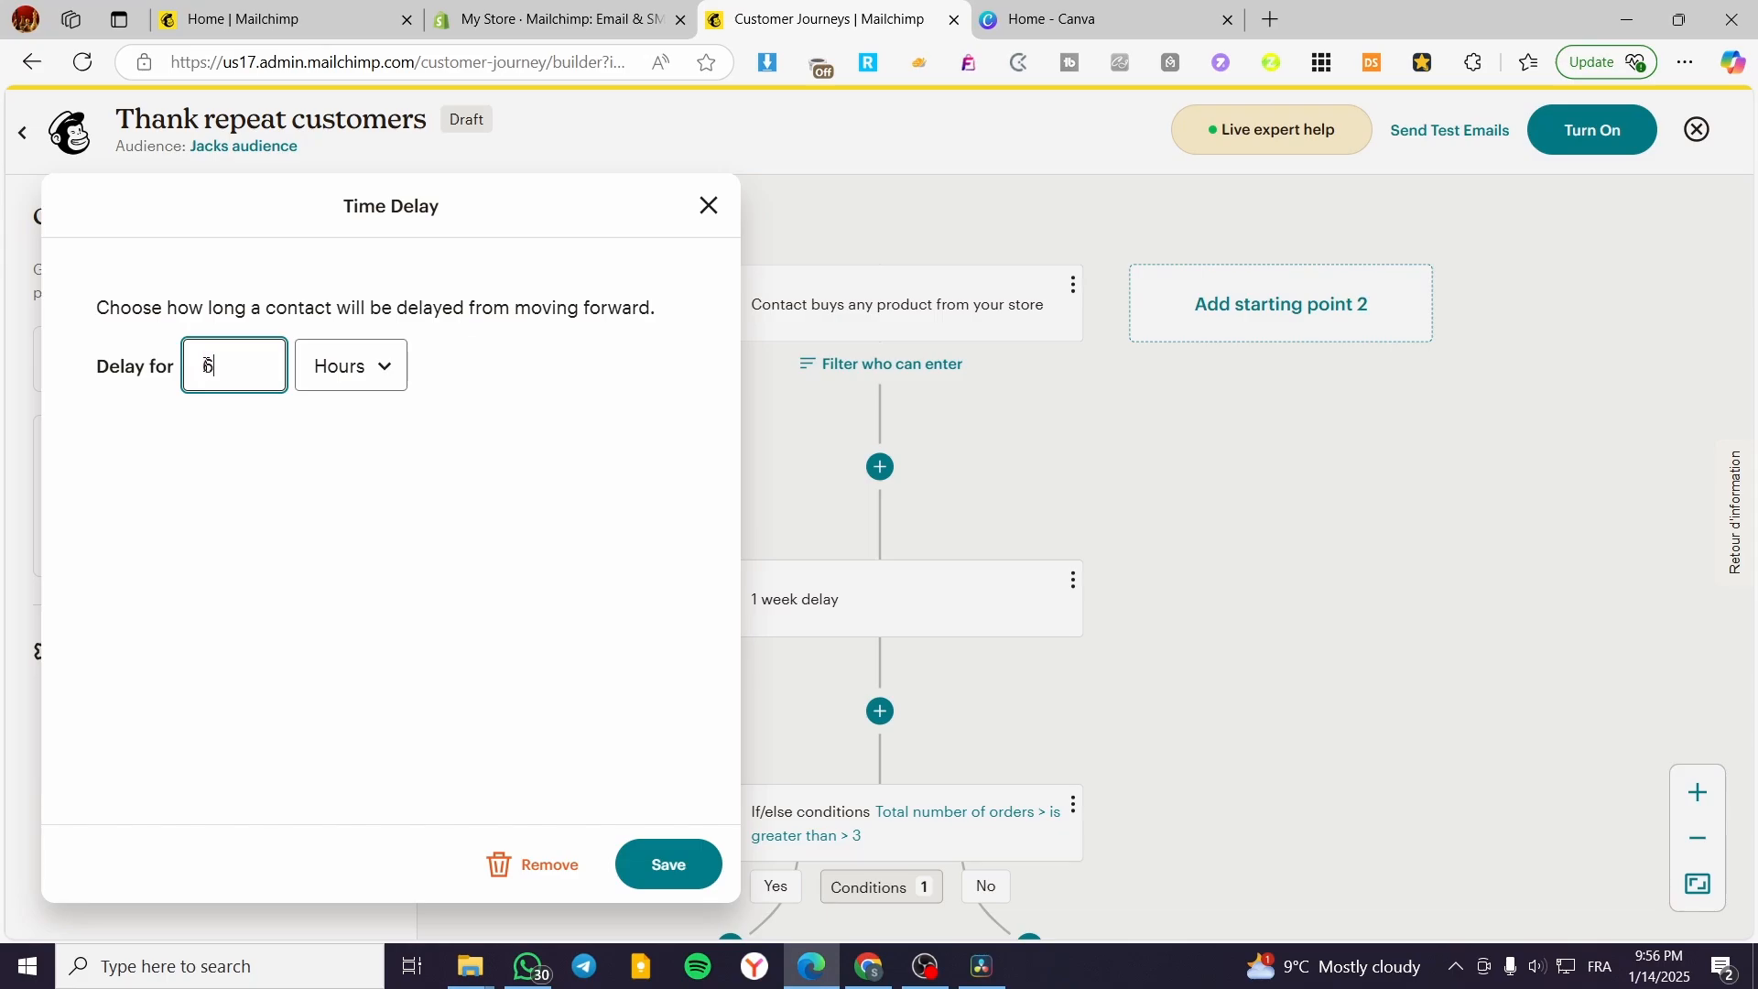
pyautogui.click(664, 860)
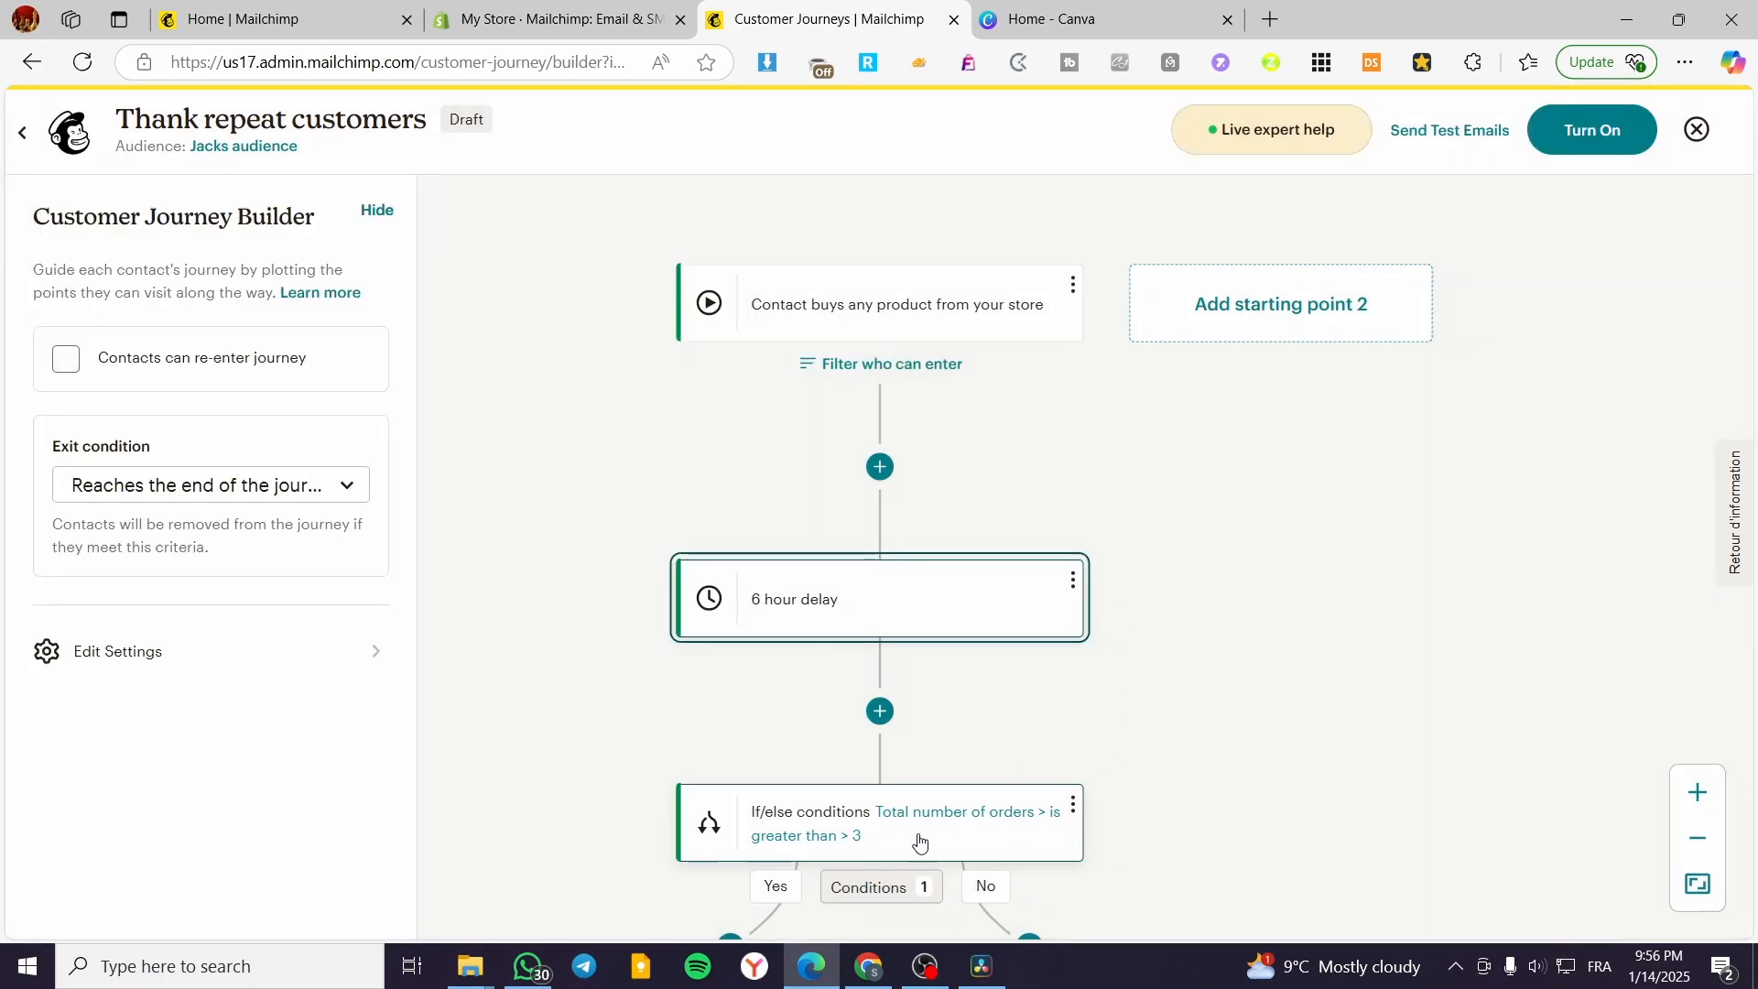
# Review the sender, subject, schedule and tracking settings of the thank-you email on the Yes branch.
pyautogui.scroll(-1, 1020, 781)
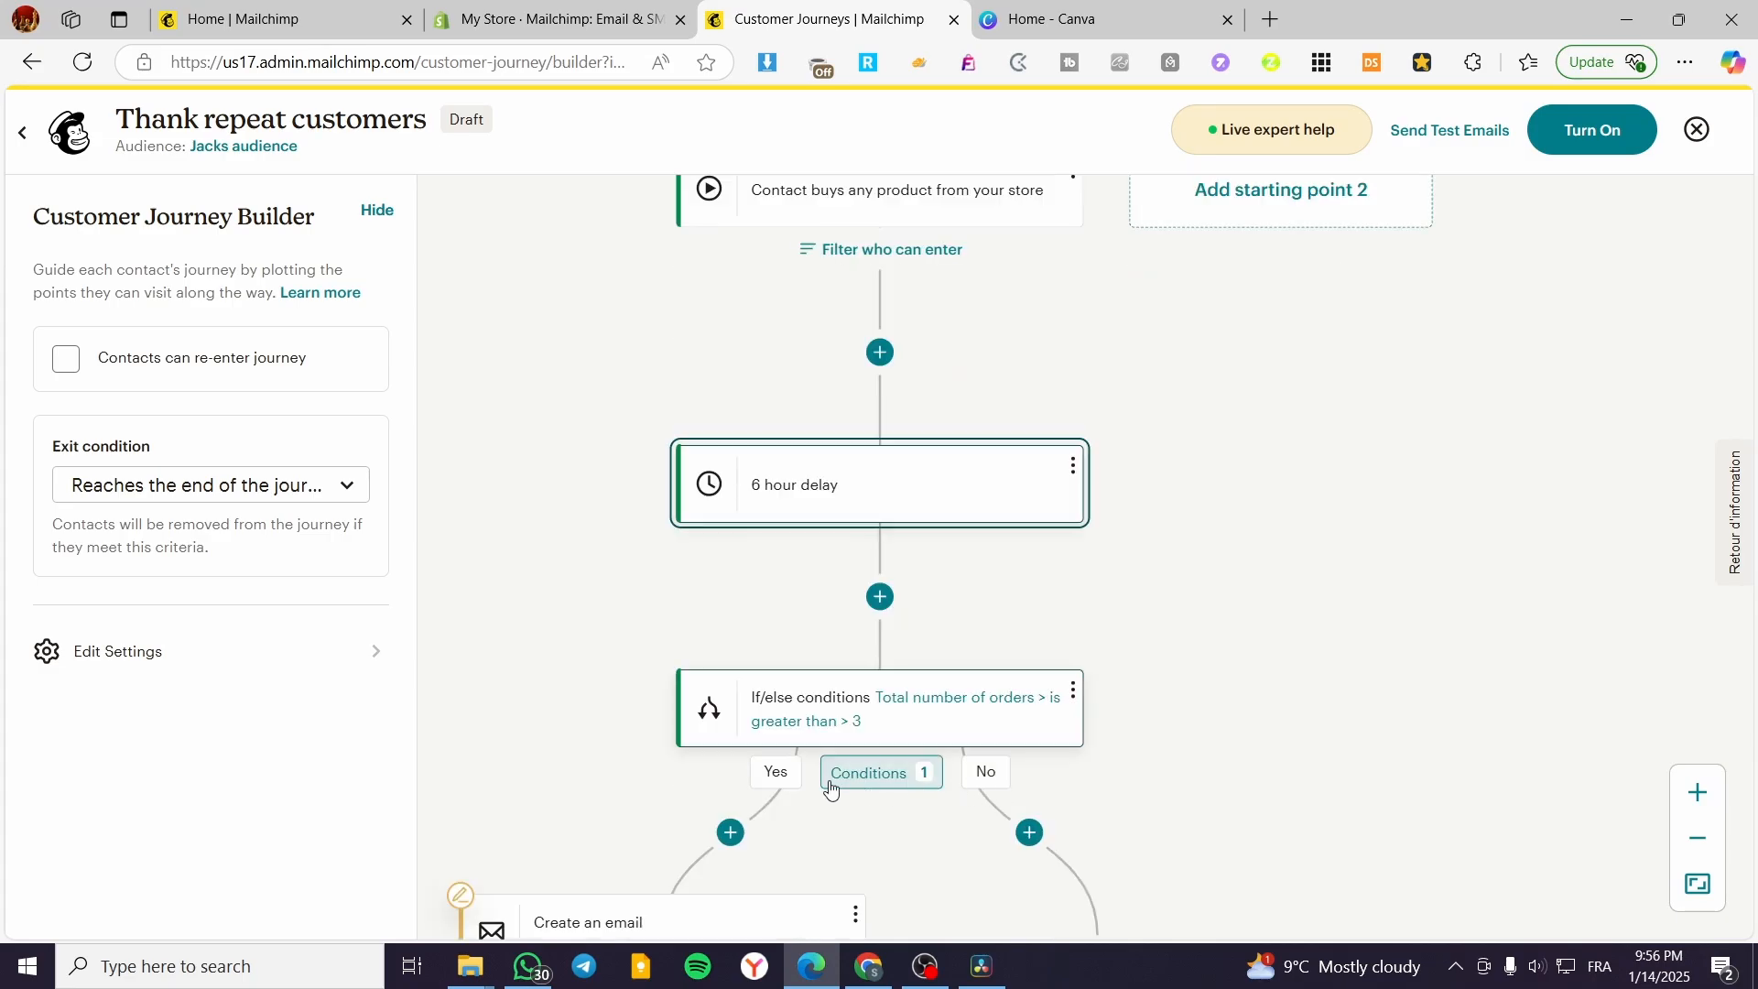
pyautogui.scroll(-2, 797, 730)
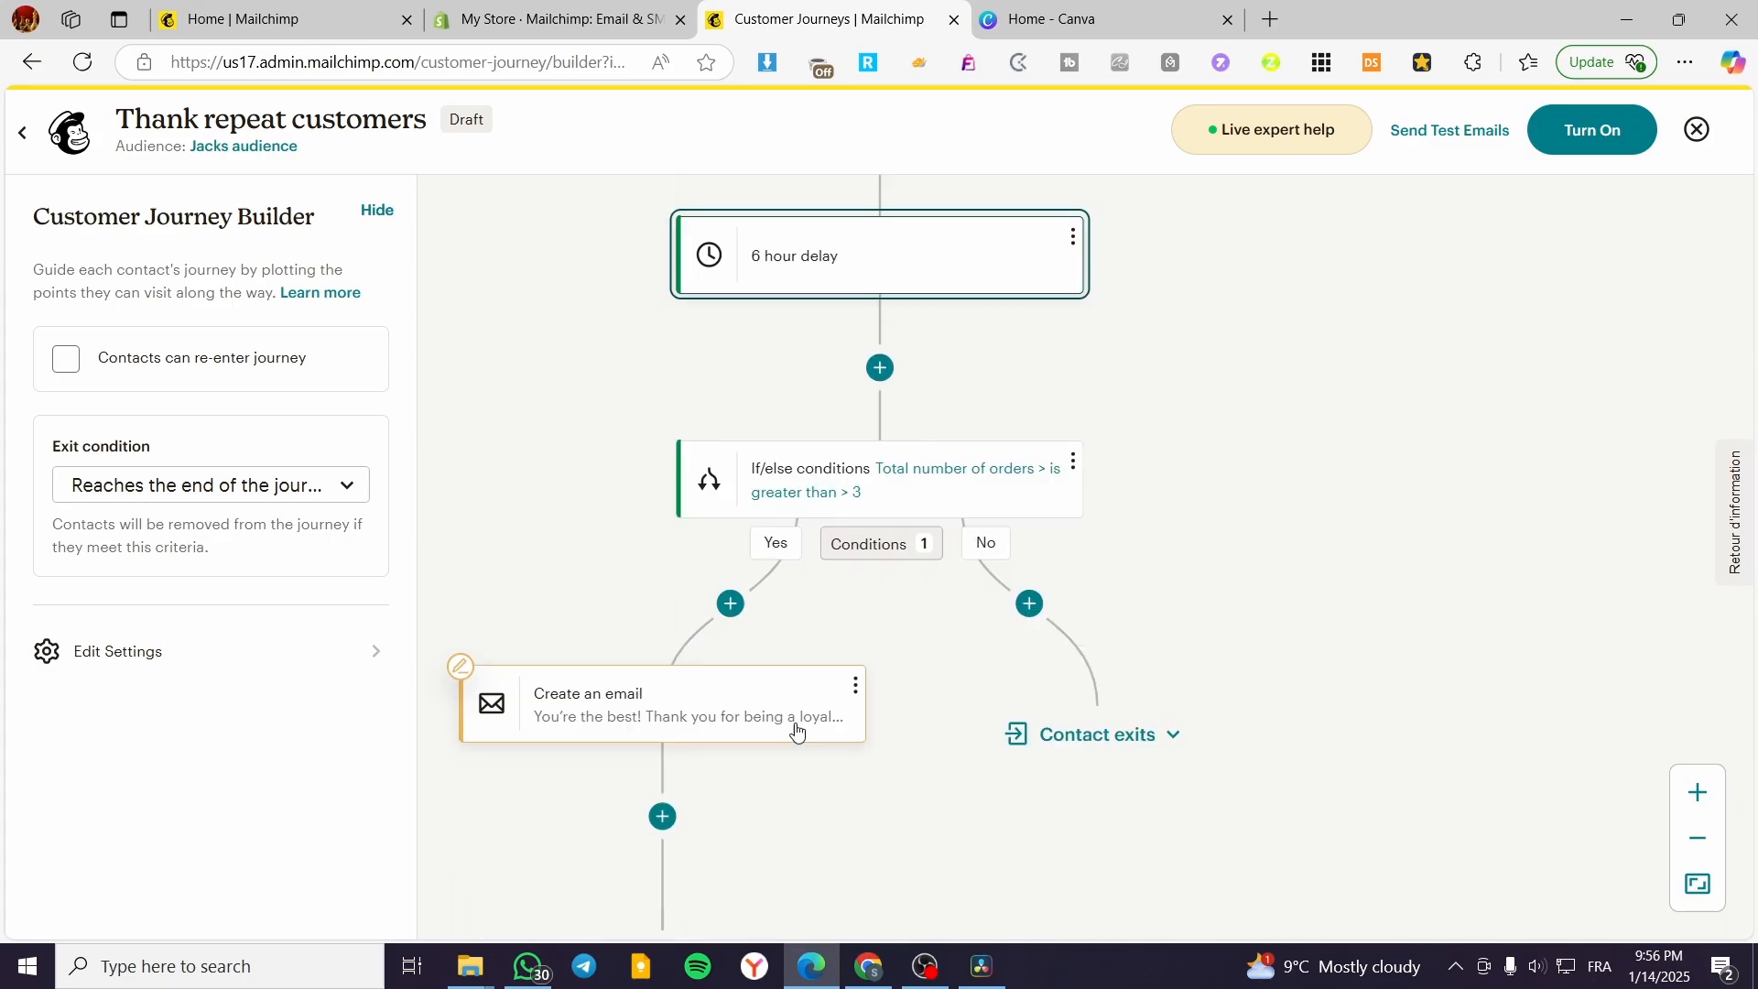
pyautogui.click(600, 718)
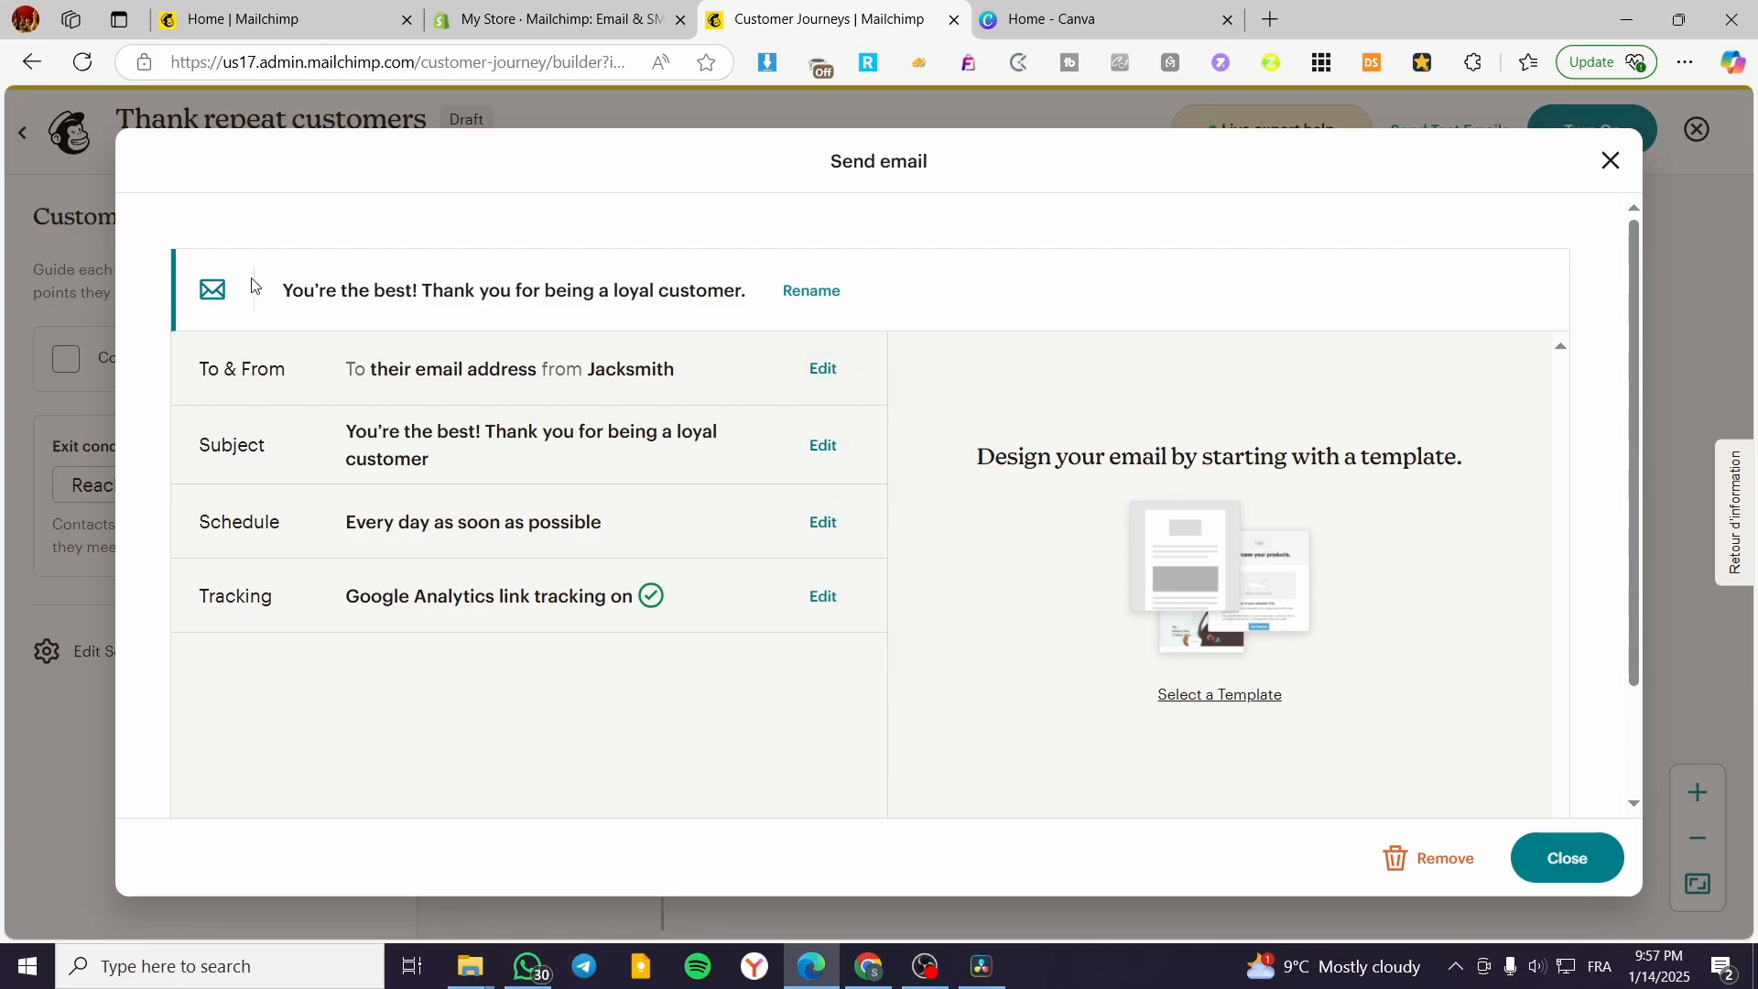
pyautogui.scroll(-2, 1365, 722)
pyautogui.click(1564, 858)
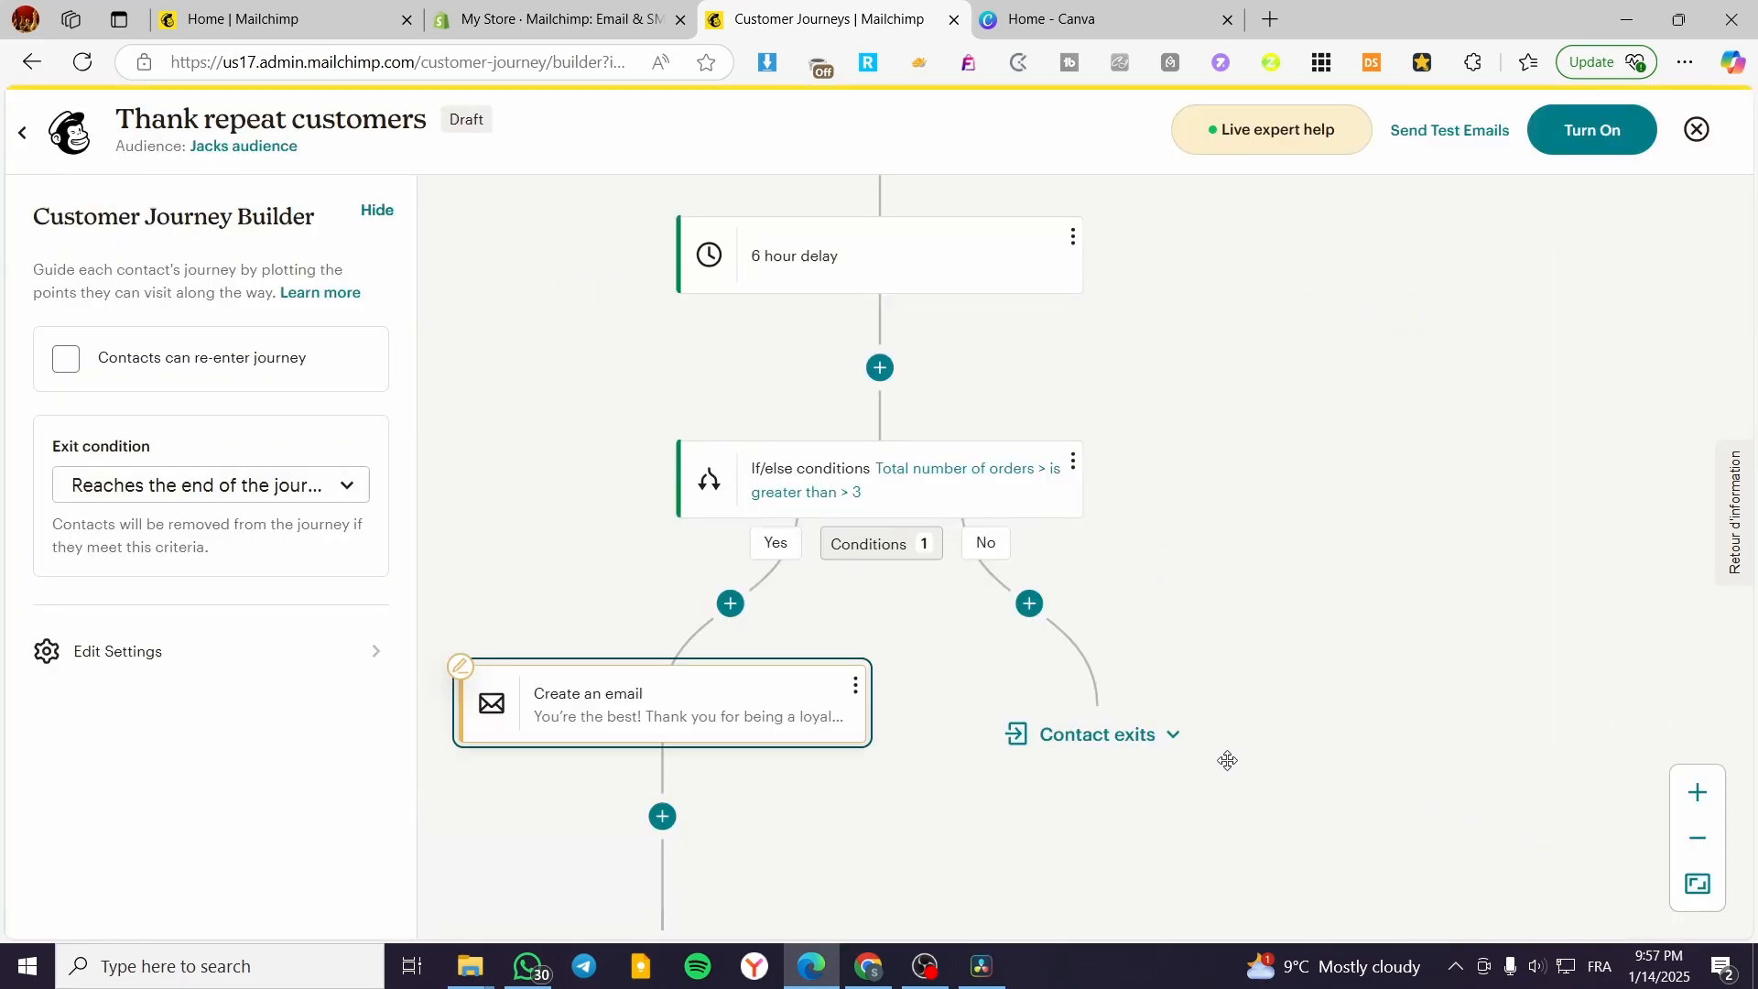
# Browse the template categories for the thank-you email and apply the Sale reminder 1 template.
pyautogui.click(717, 723)
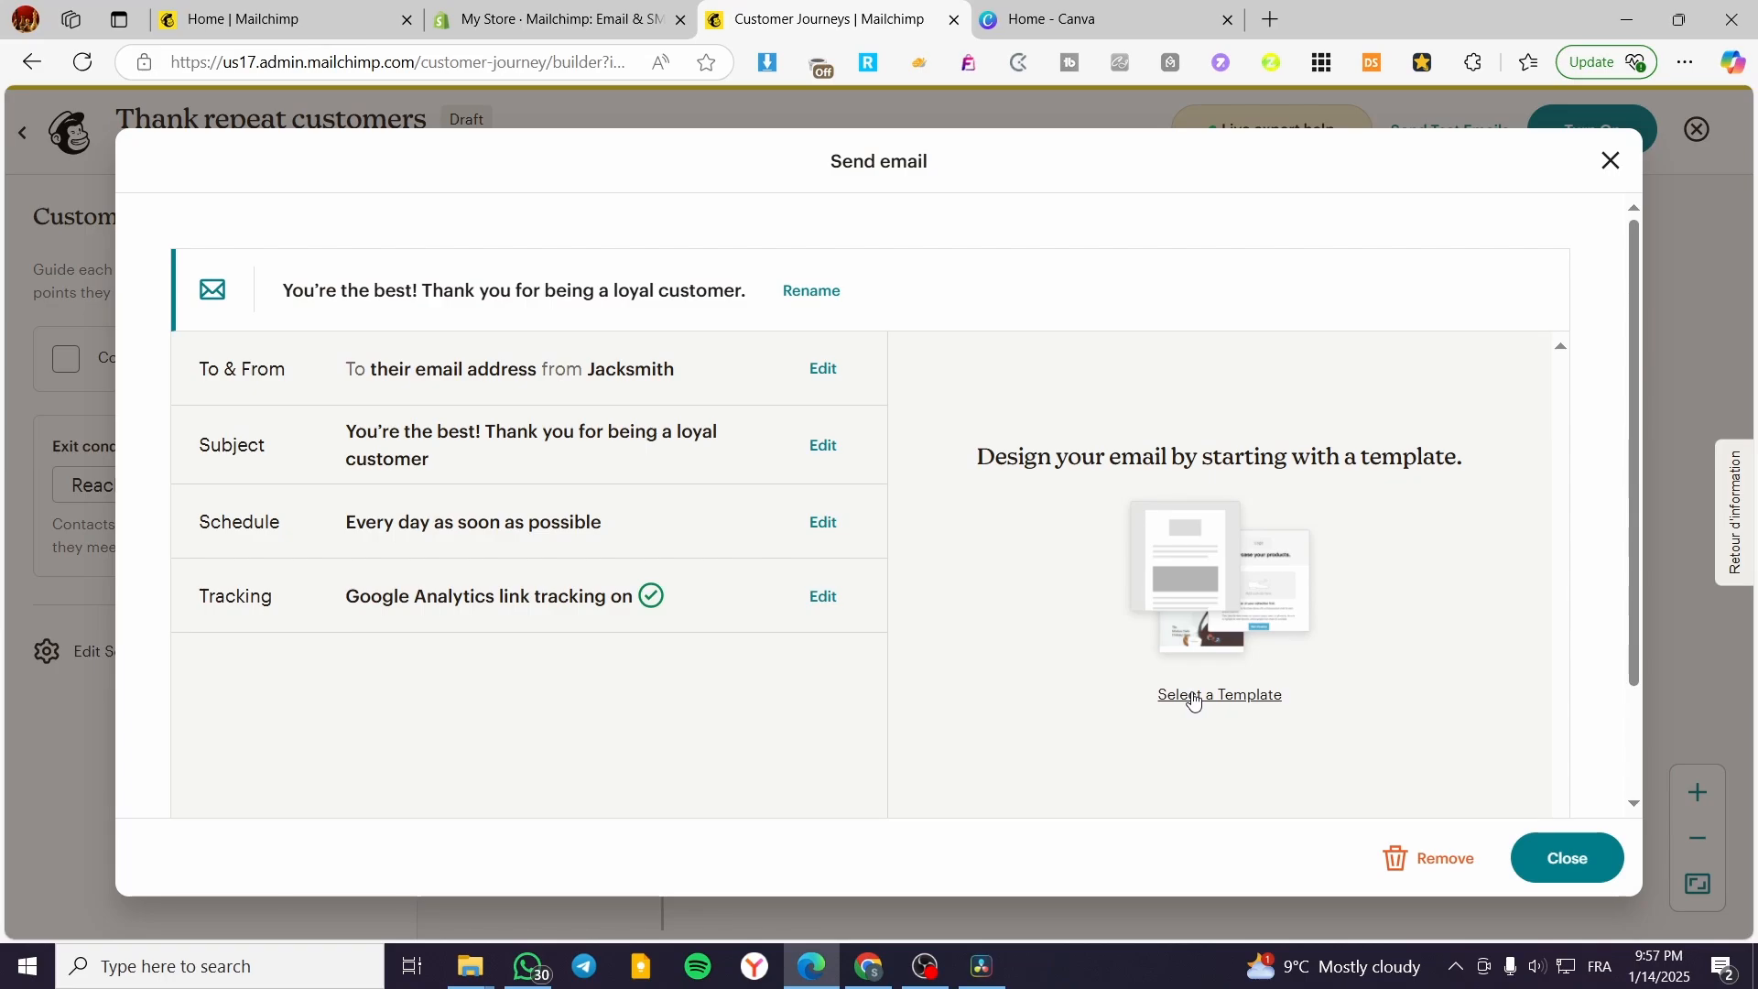
pyautogui.click(1193, 696)
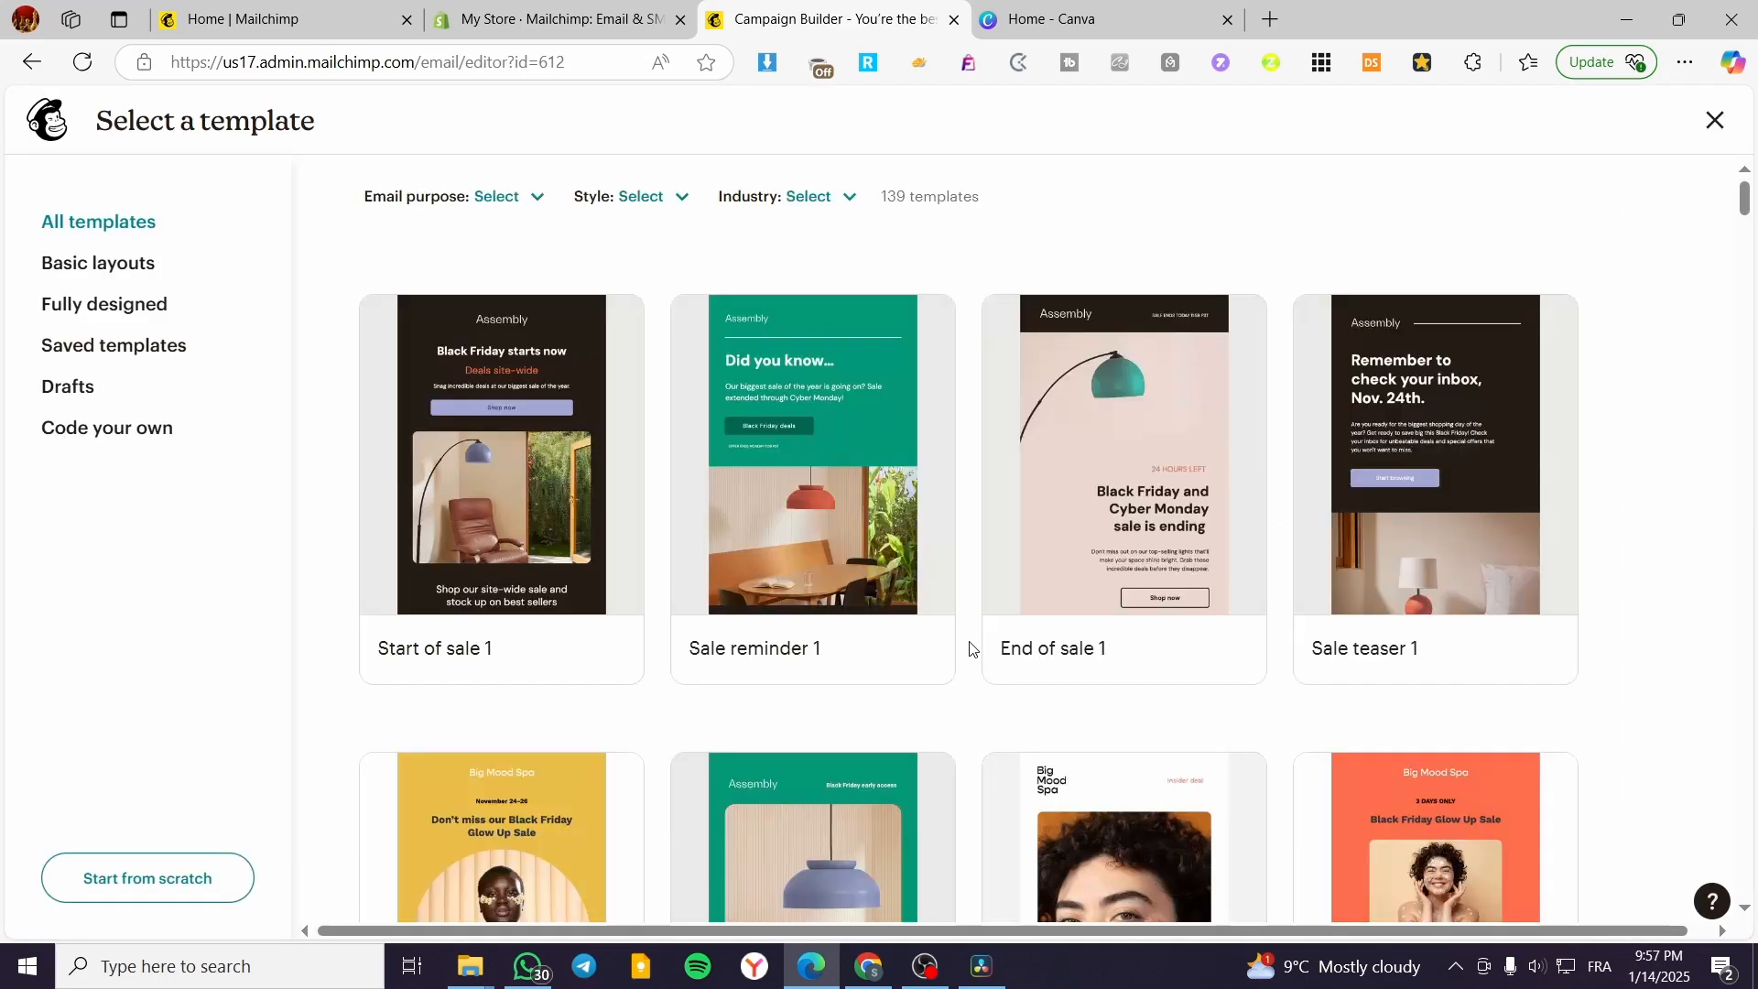
pyautogui.moveTo(502, 584)
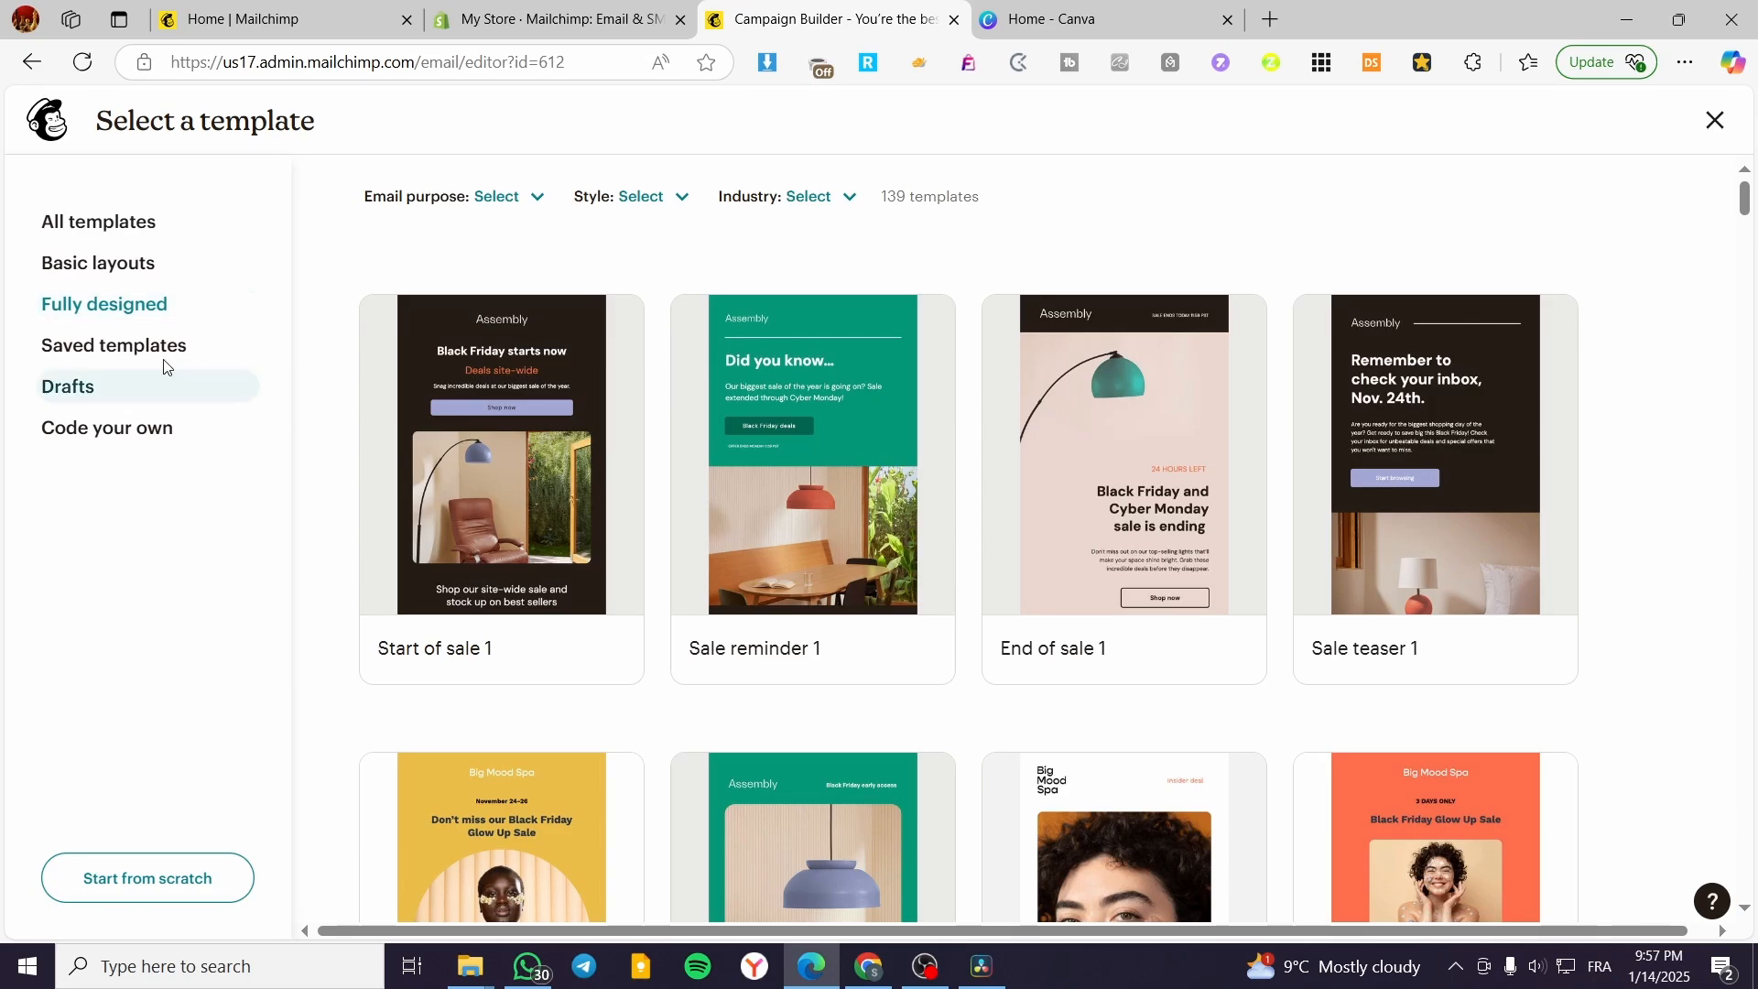
pyautogui.click(119, 266)
pyautogui.click(131, 229)
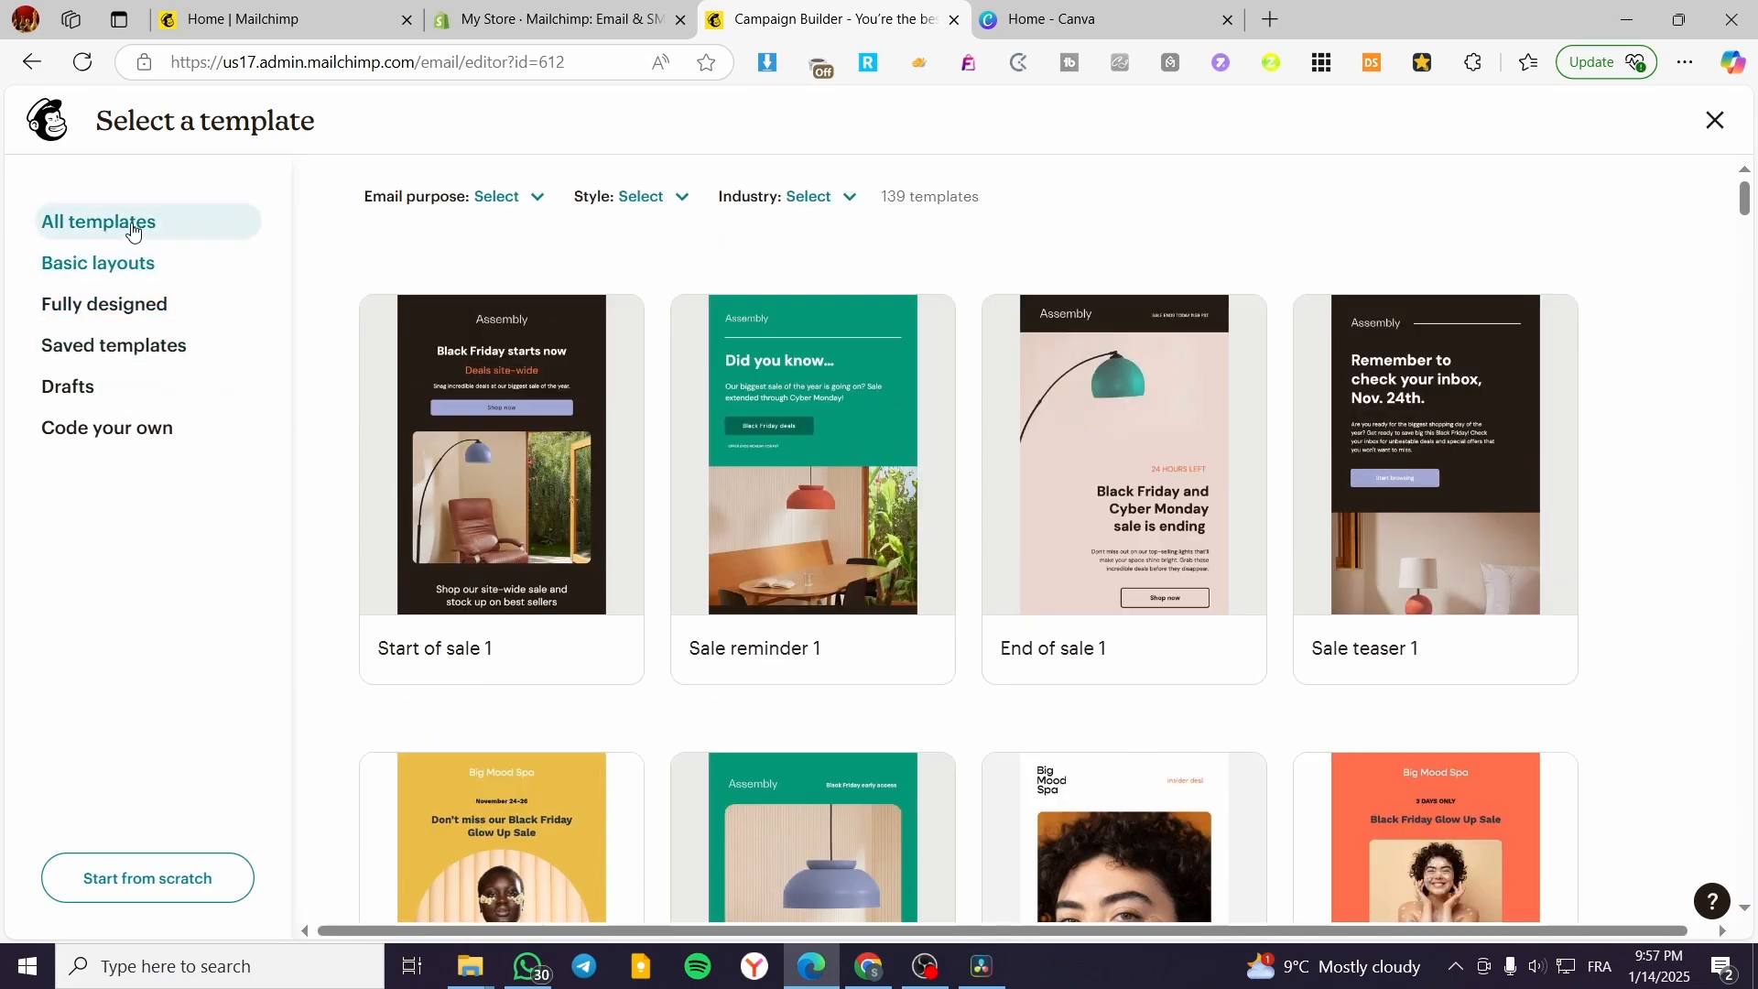
pyautogui.click(124, 425)
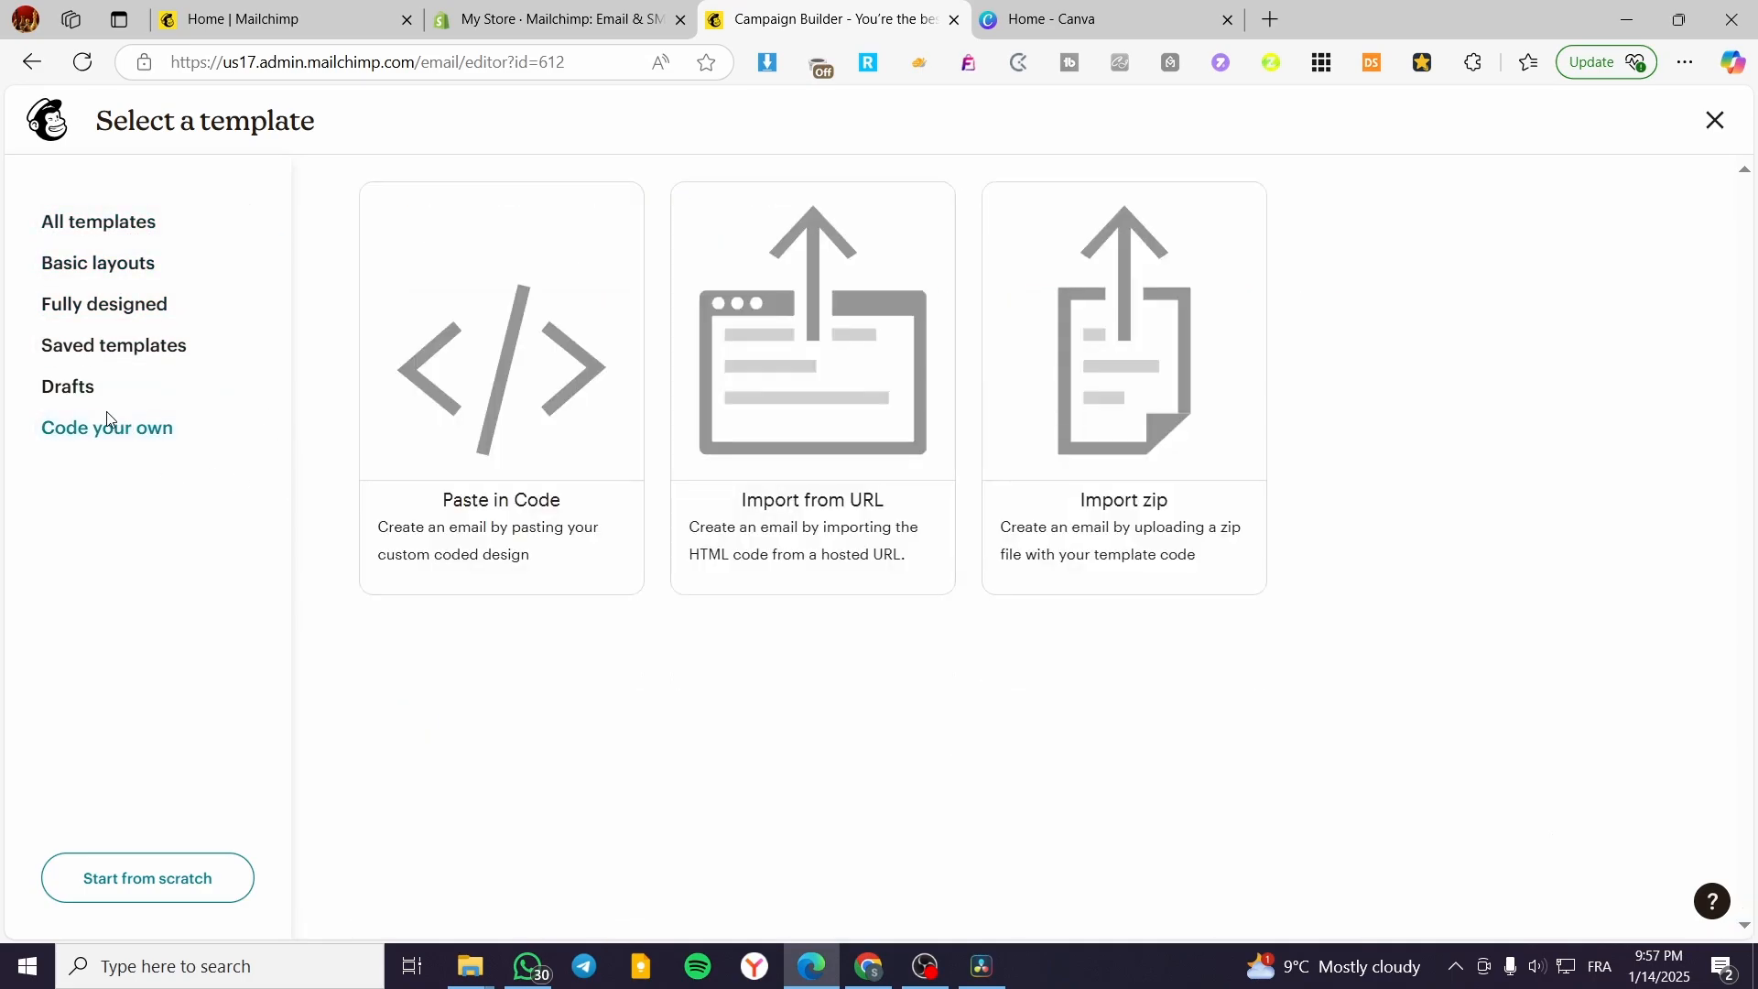
pyautogui.click(147, 272)
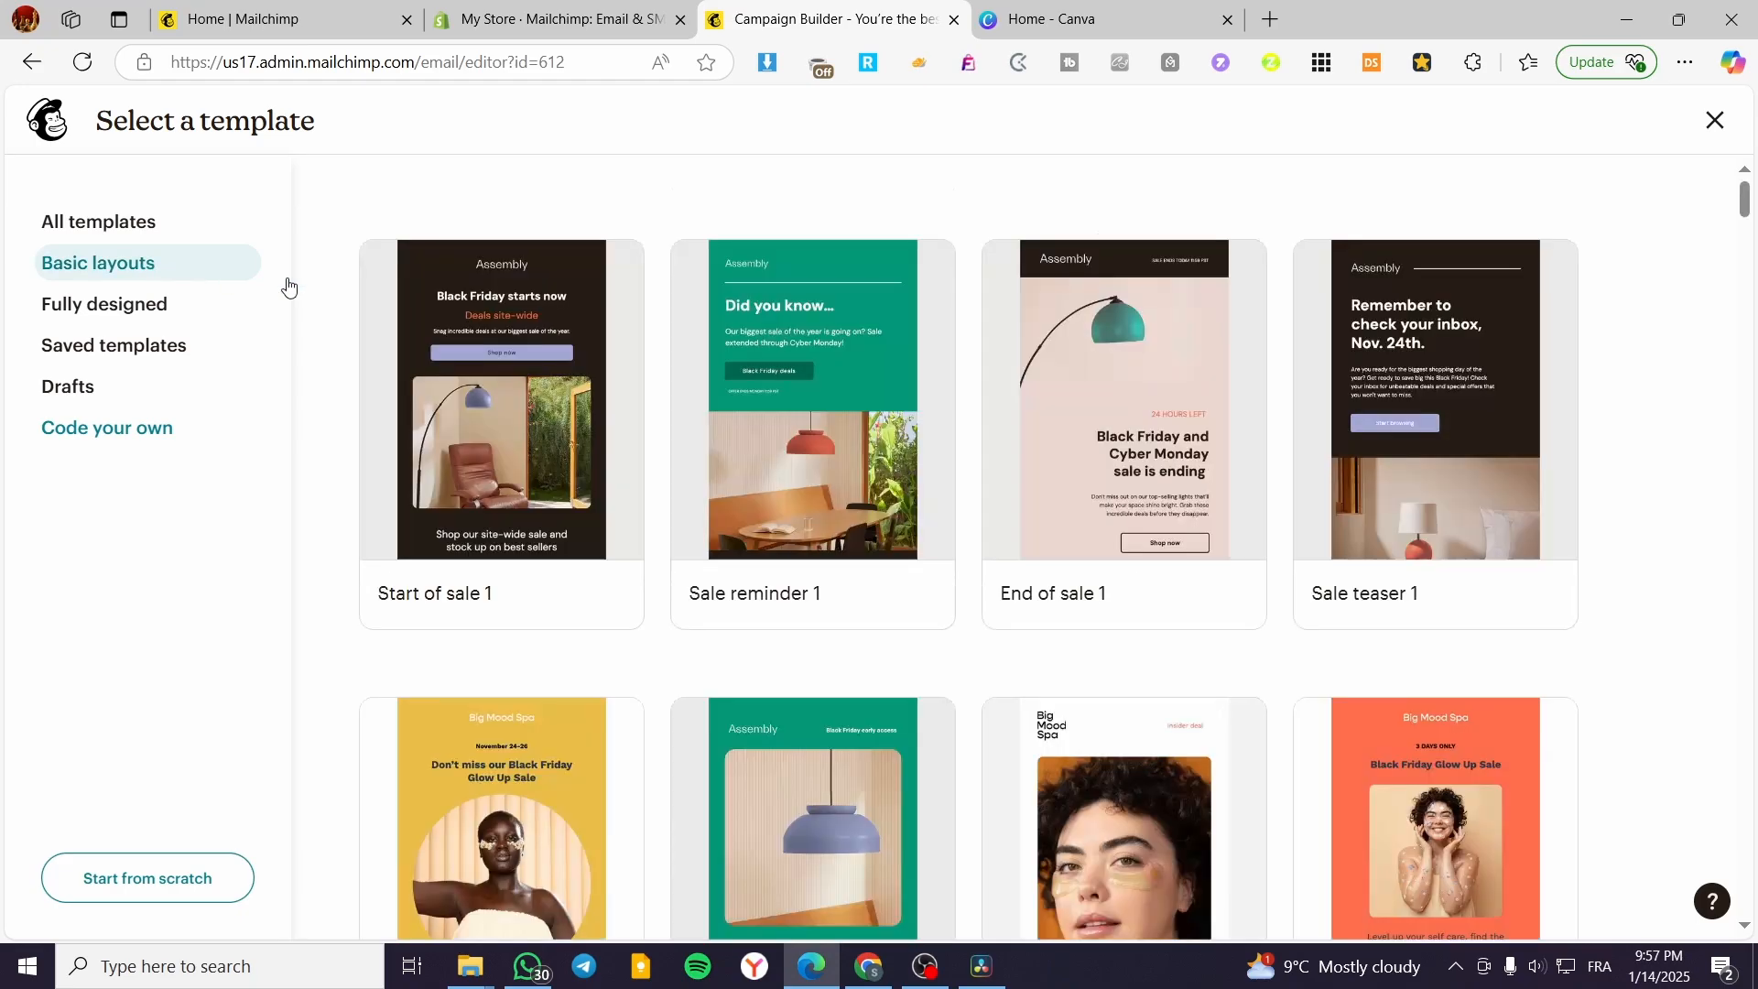
pyautogui.click(1042, 507)
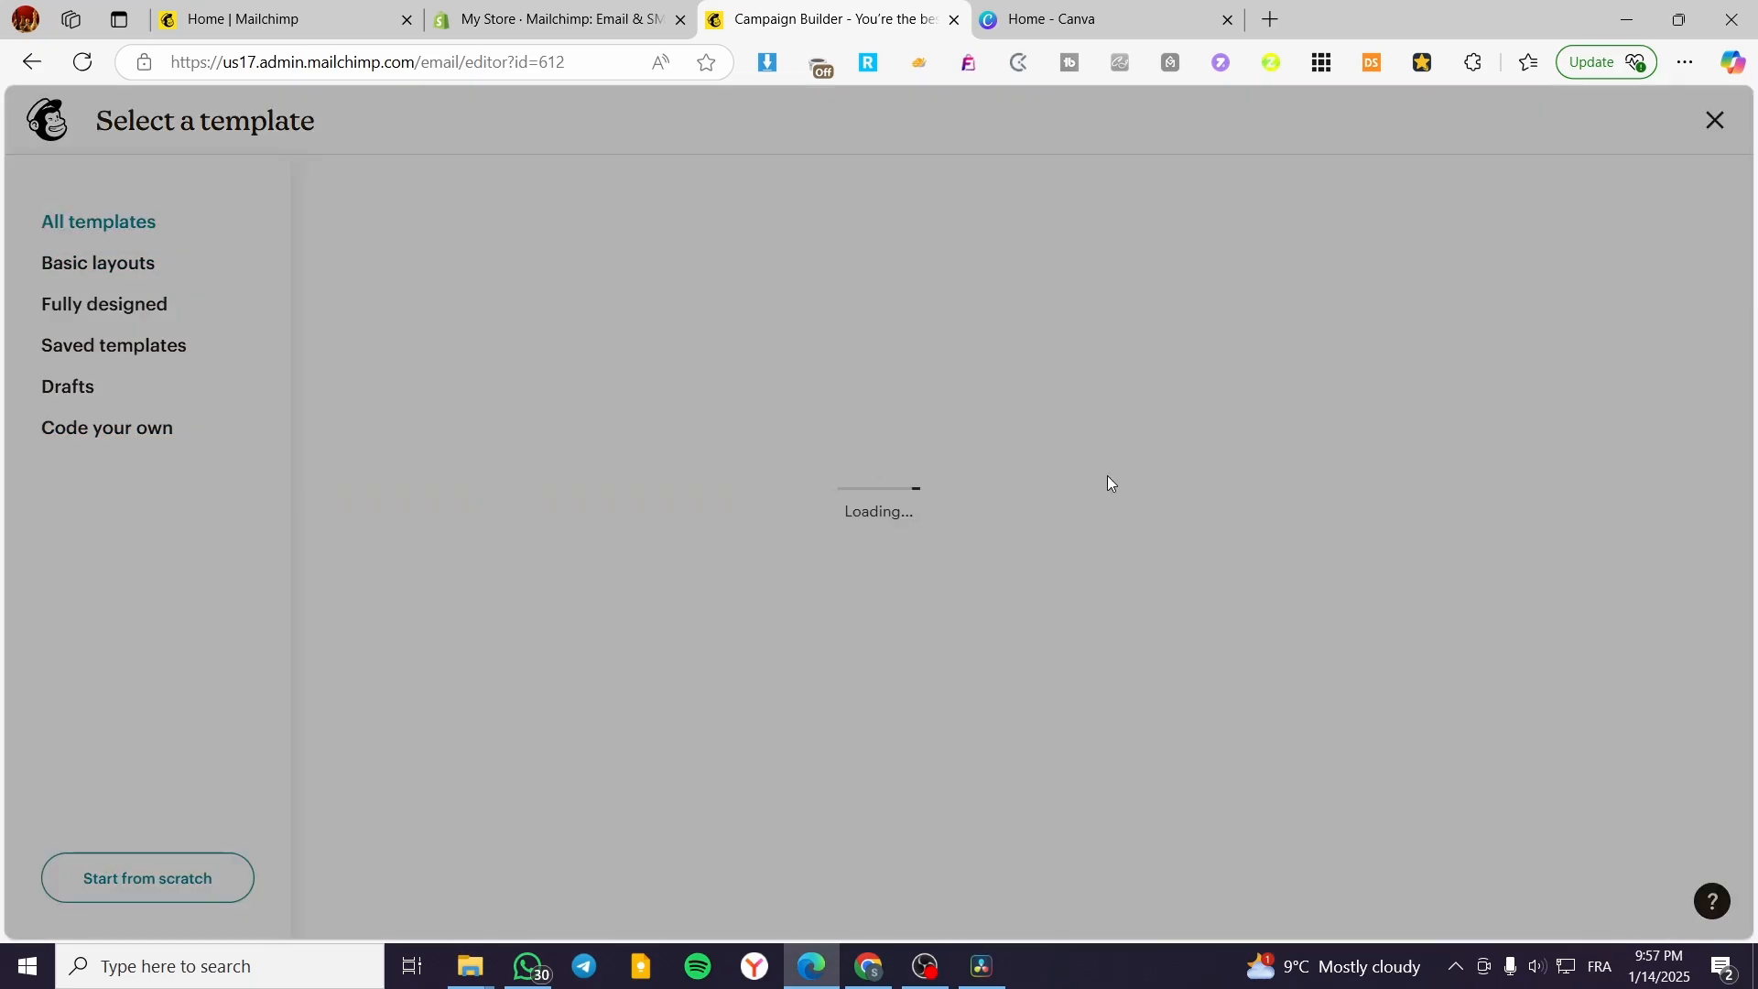
# Examine the whole email template, including its intro paragraph and the settings of the Black Friday deals button.
pyautogui.scroll(-2, 1190, 541)
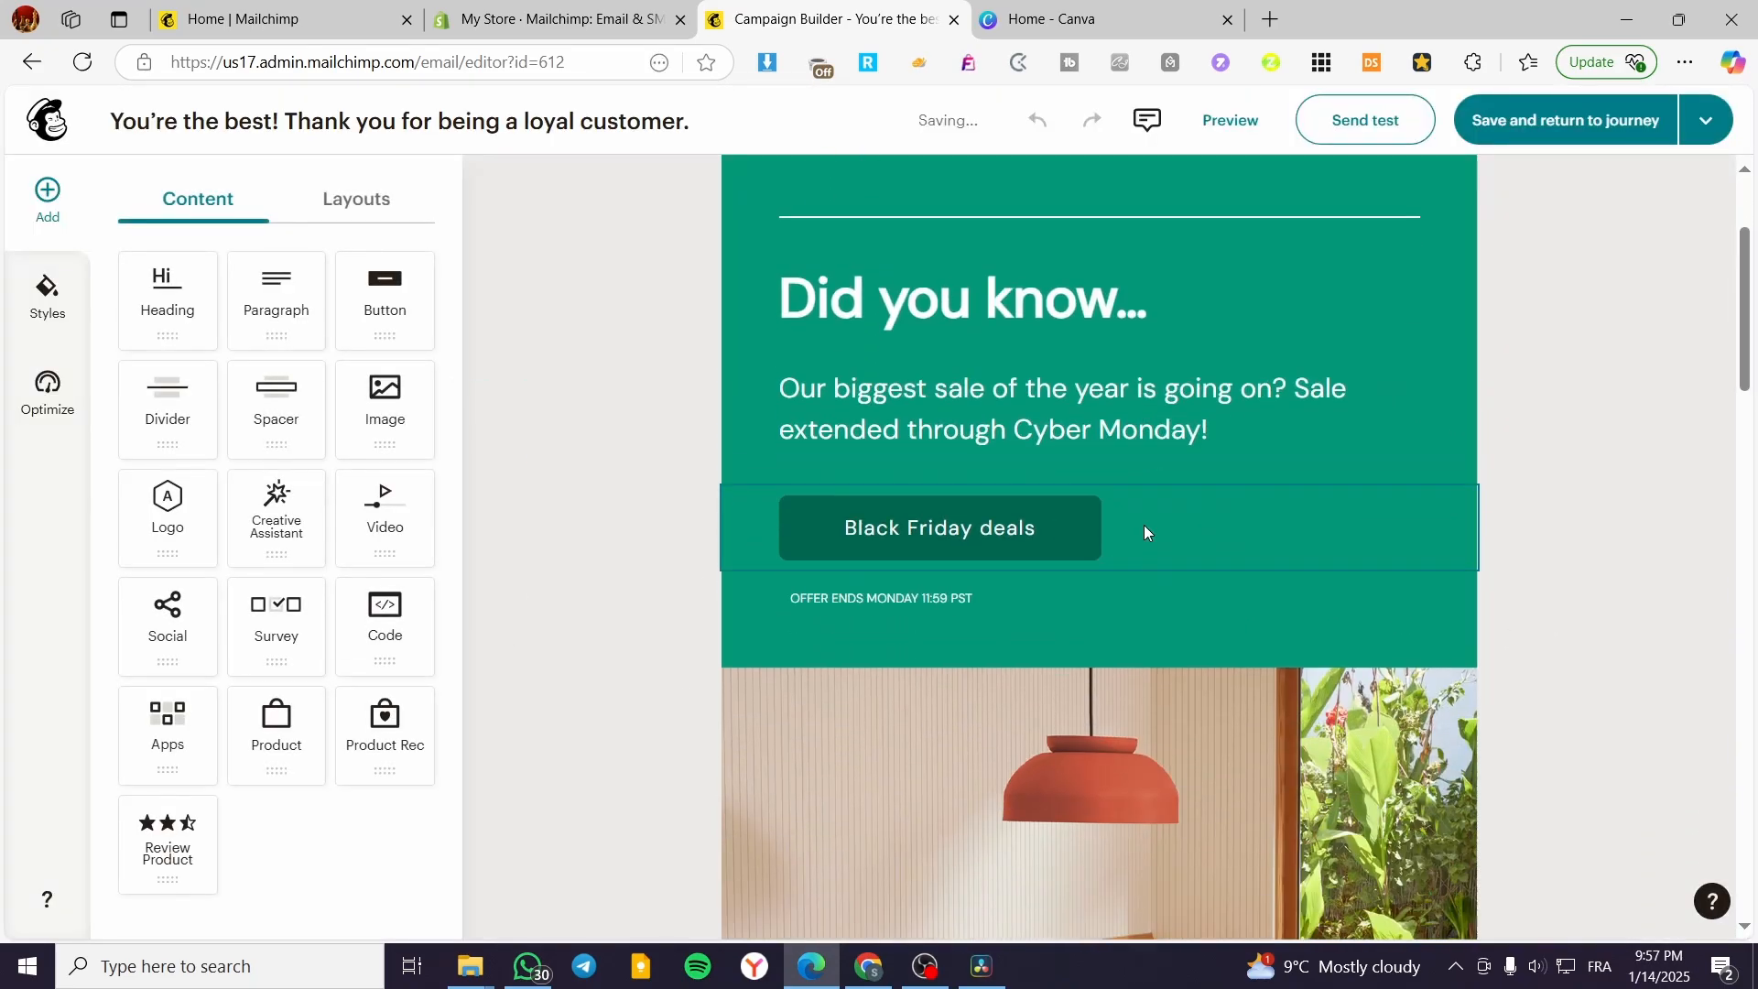
pyautogui.scroll(-10, 1145, 531)
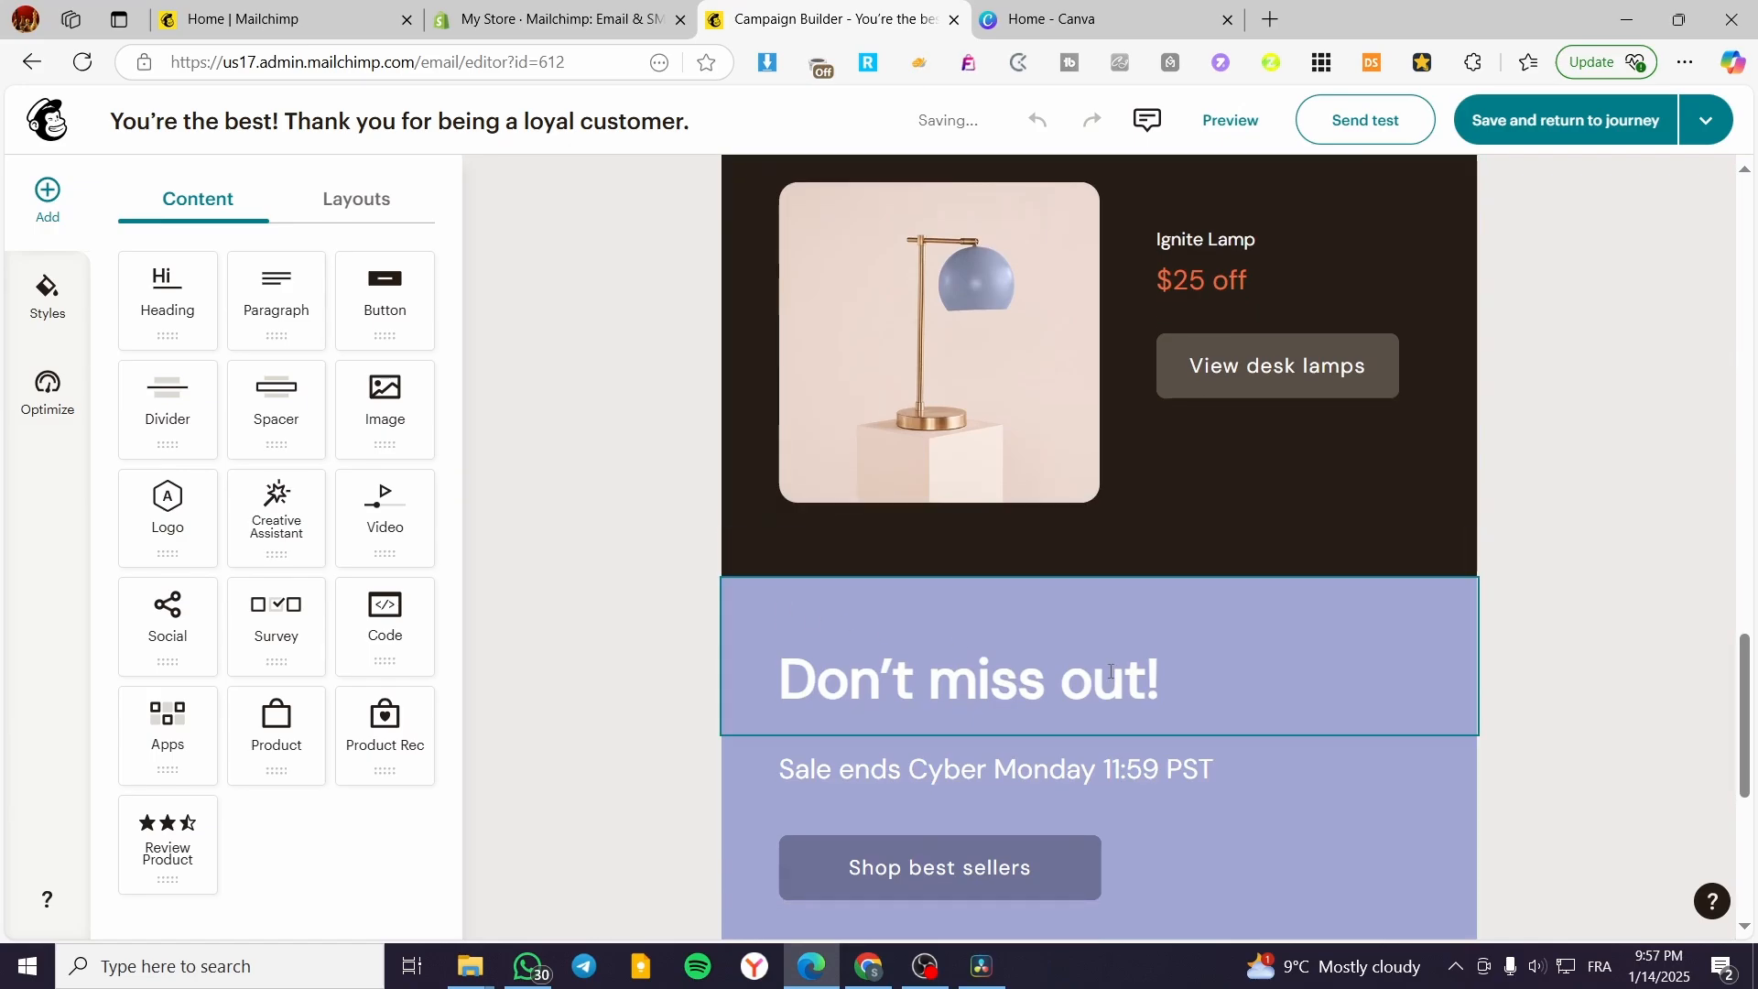
pyautogui.scroll(-6, 1111, 672)
pyautogui.scroll(15, 1133, 586)
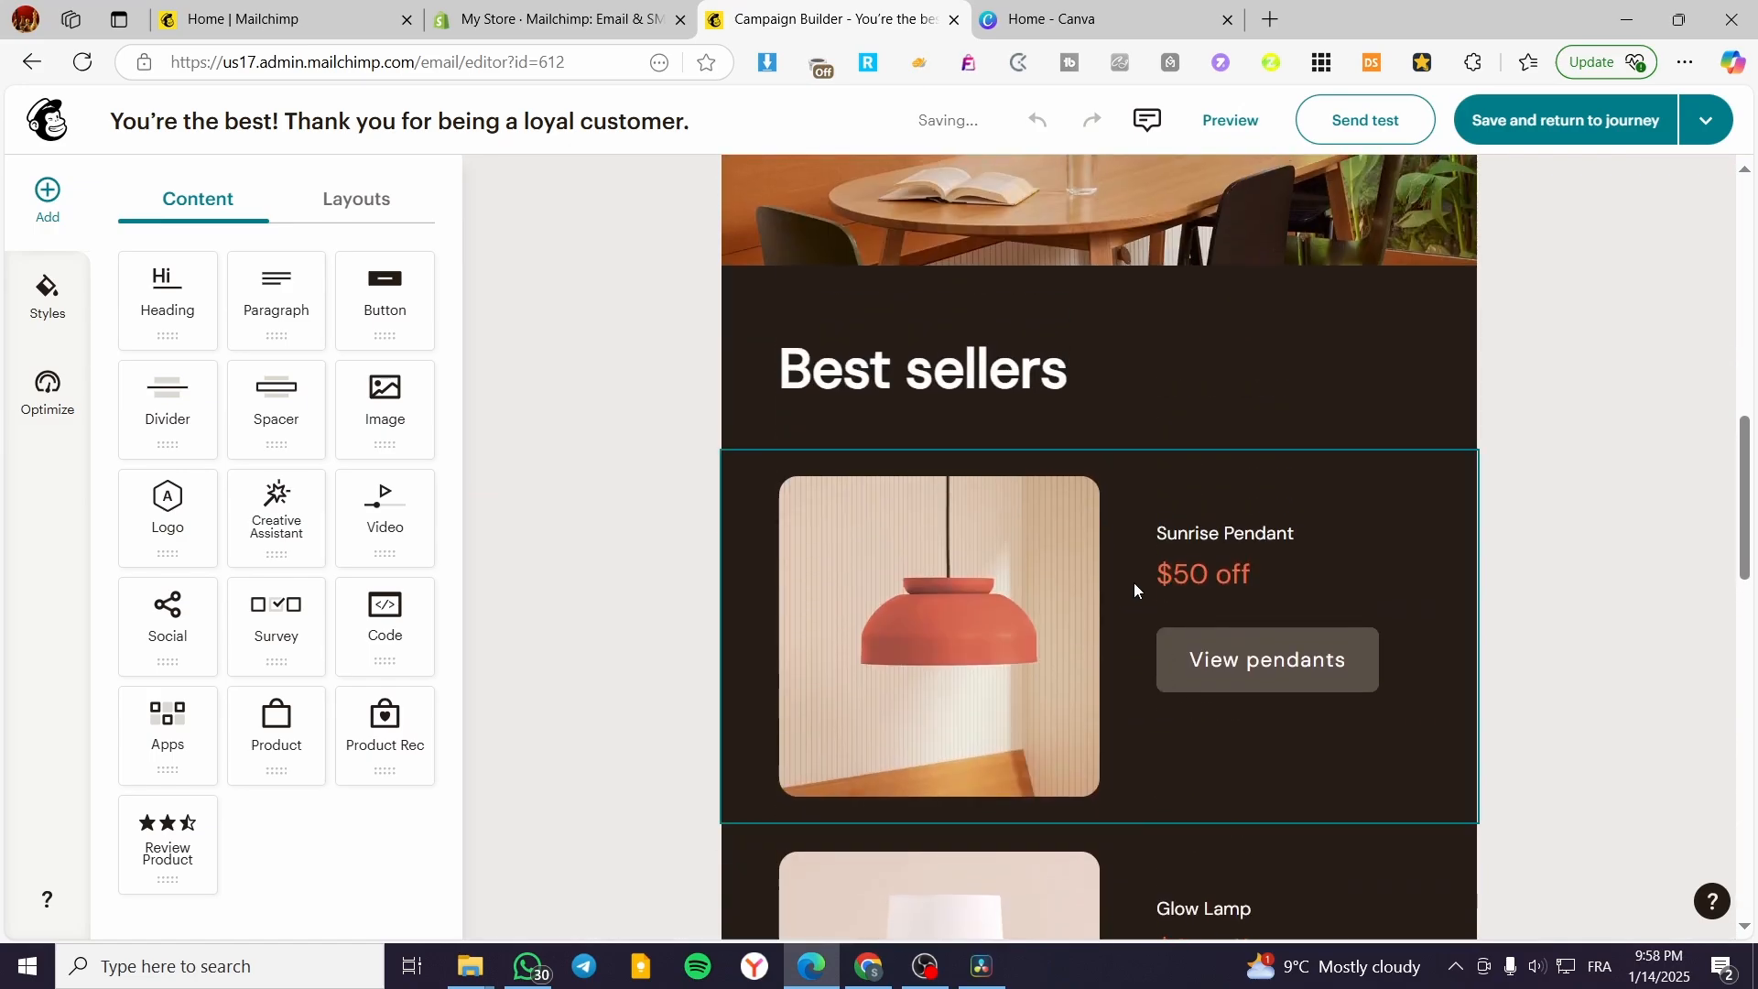
pyautogui.scroll(5, 1133, 583)
pyautogui.click(1227, 396)
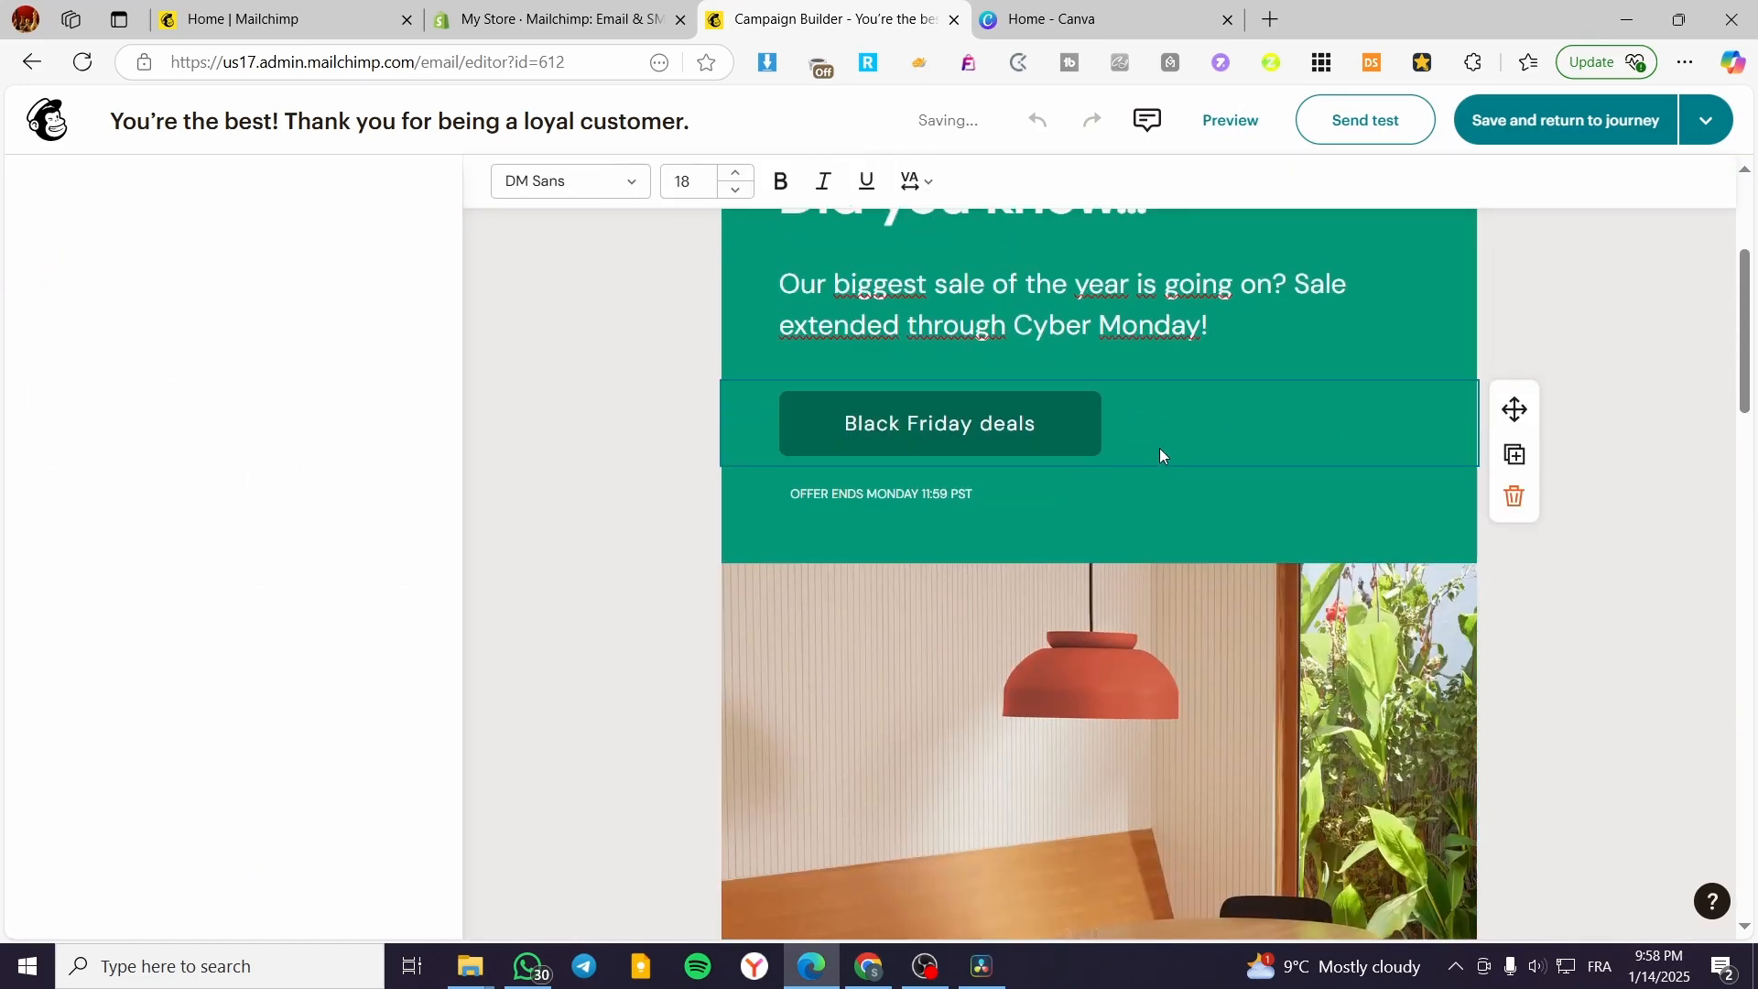
pyautogui.click(985, 433)
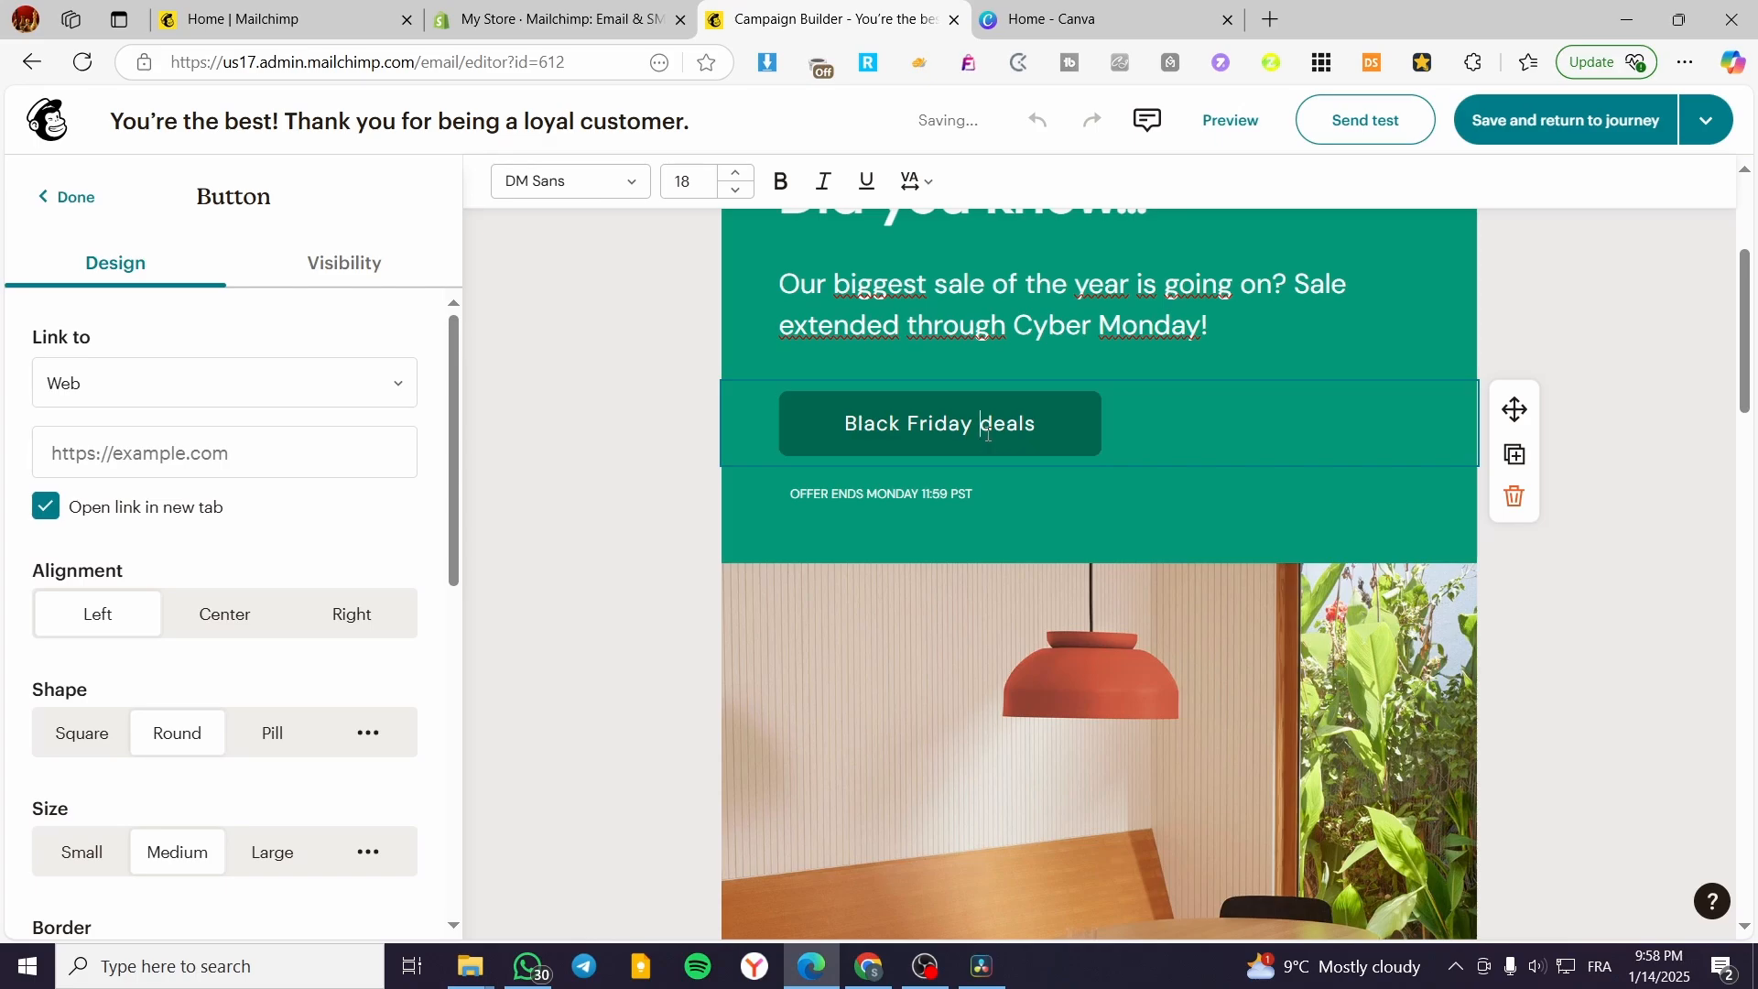
# Delete the large pendant lamp image between the green sale block and the Best sellers heading.
pyautogui.click(1088, 575)
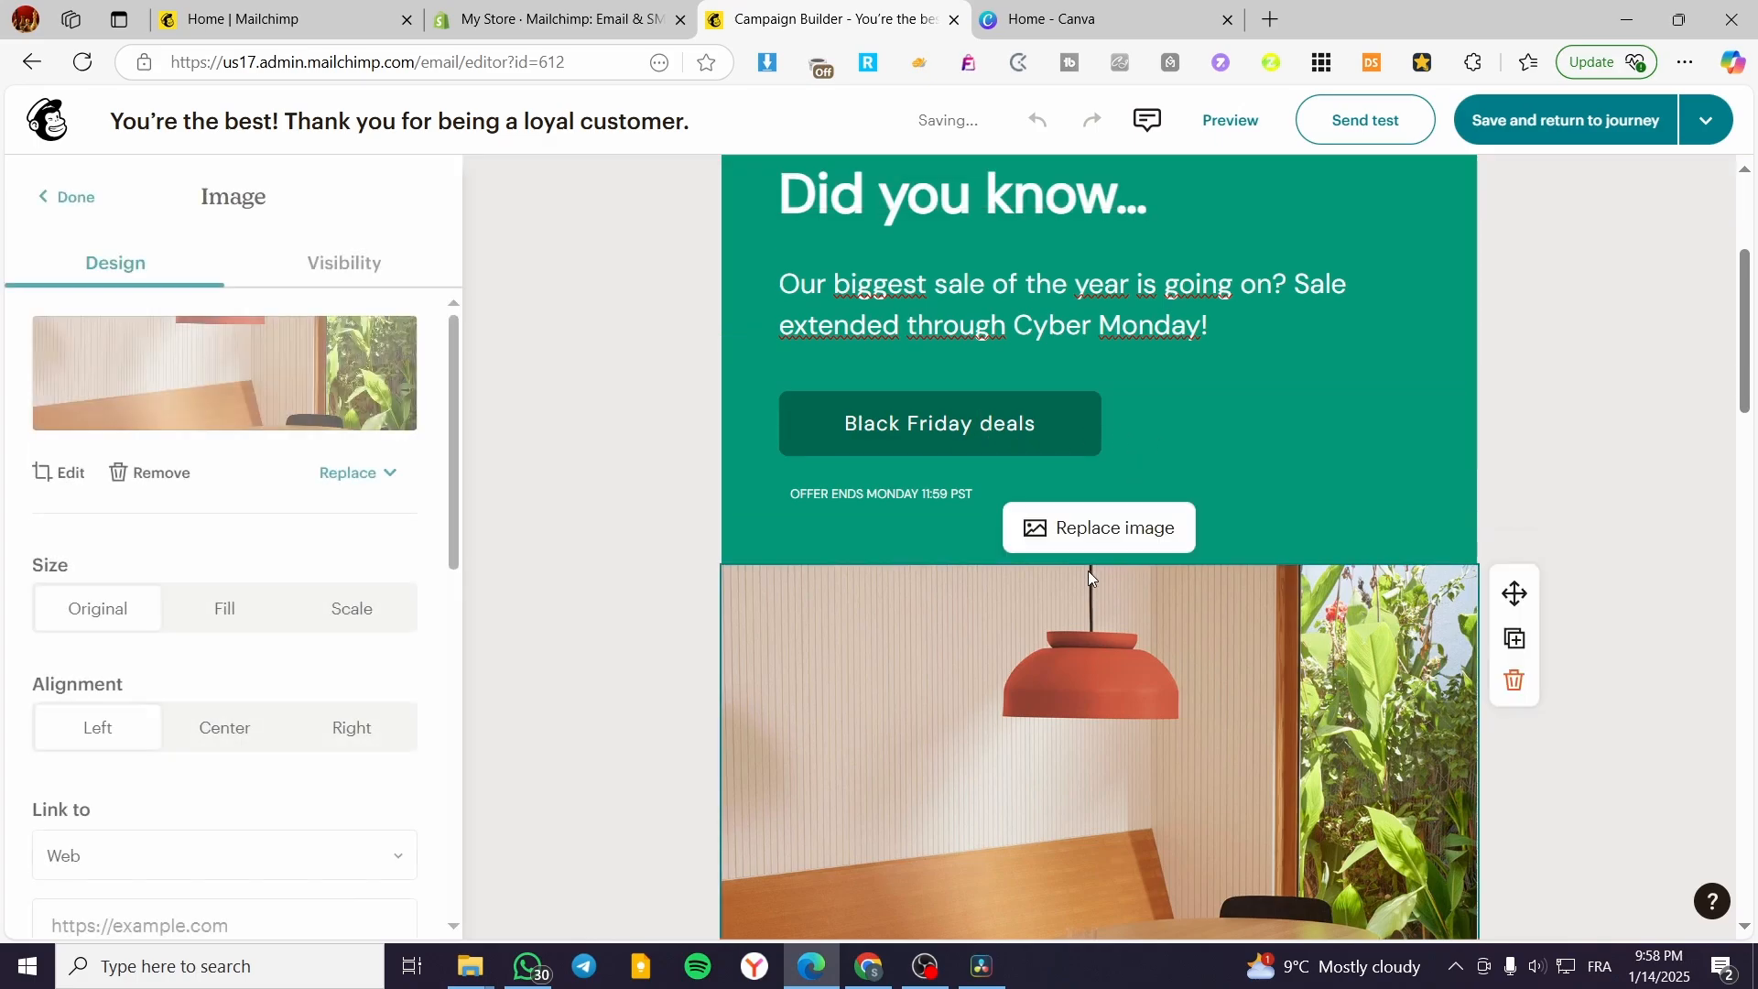
pyautogui.click(1513, 673)
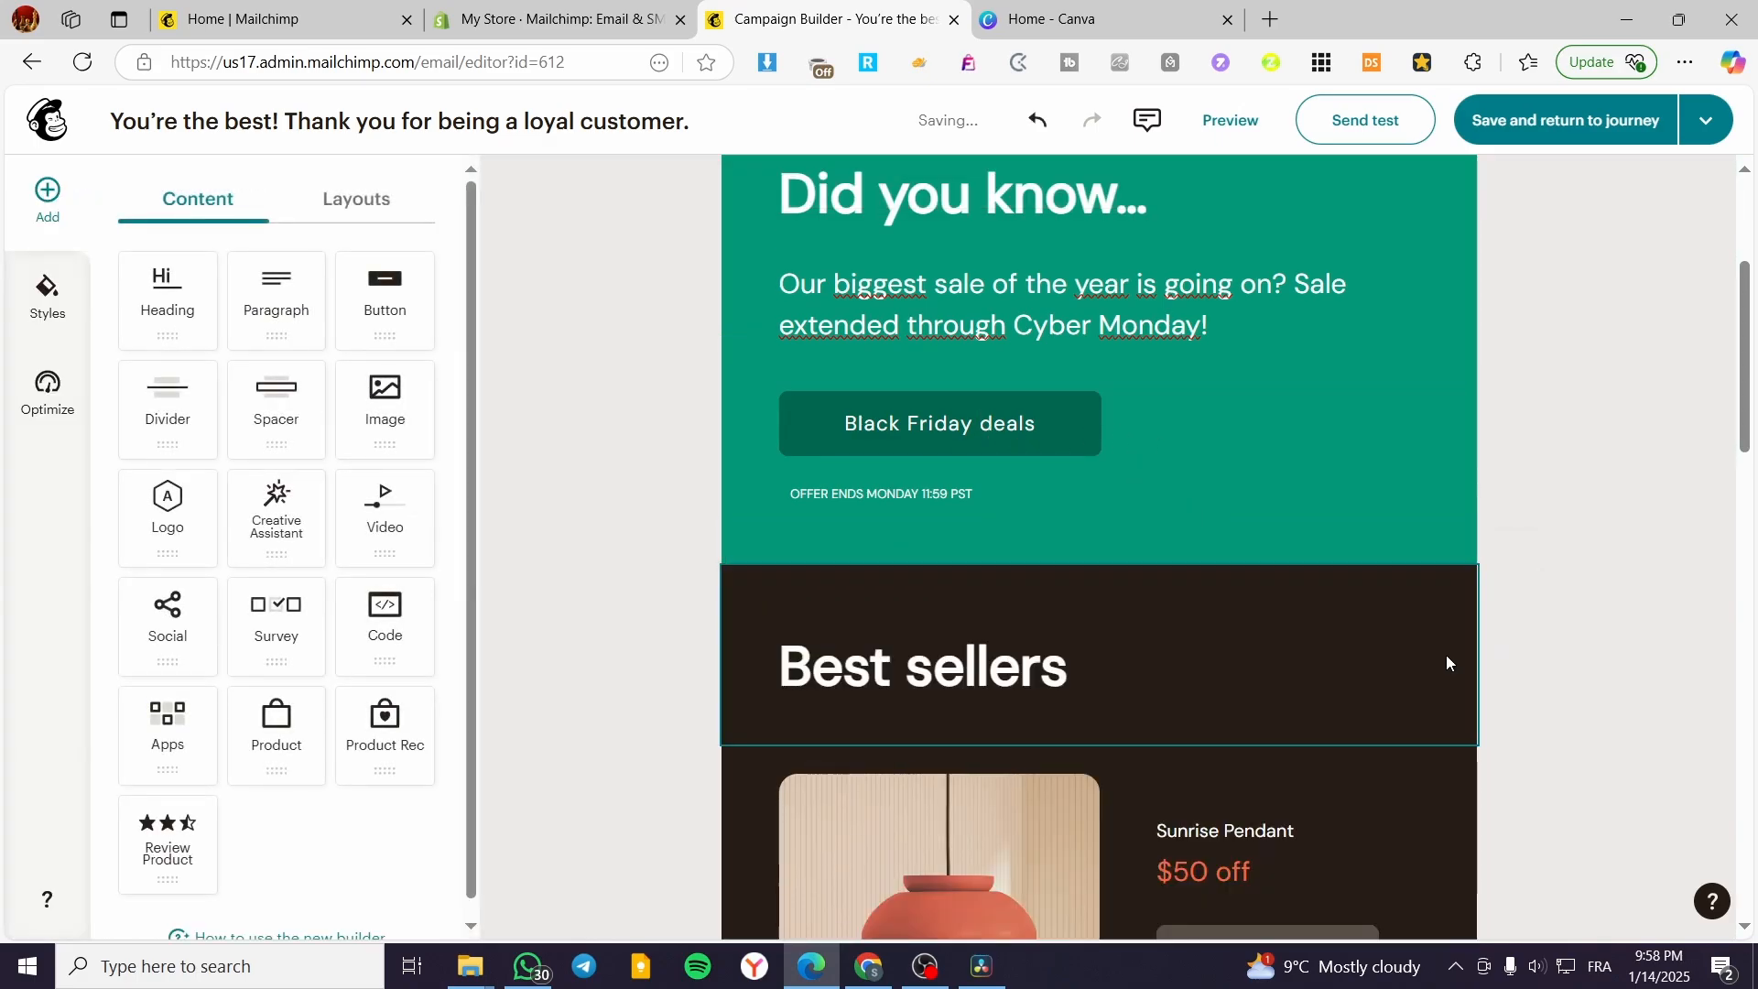
# Check the remaining email content down to the best sellers, then save the email design and return to the journey.
pyautogui.scroll(-3, 1359, 669)
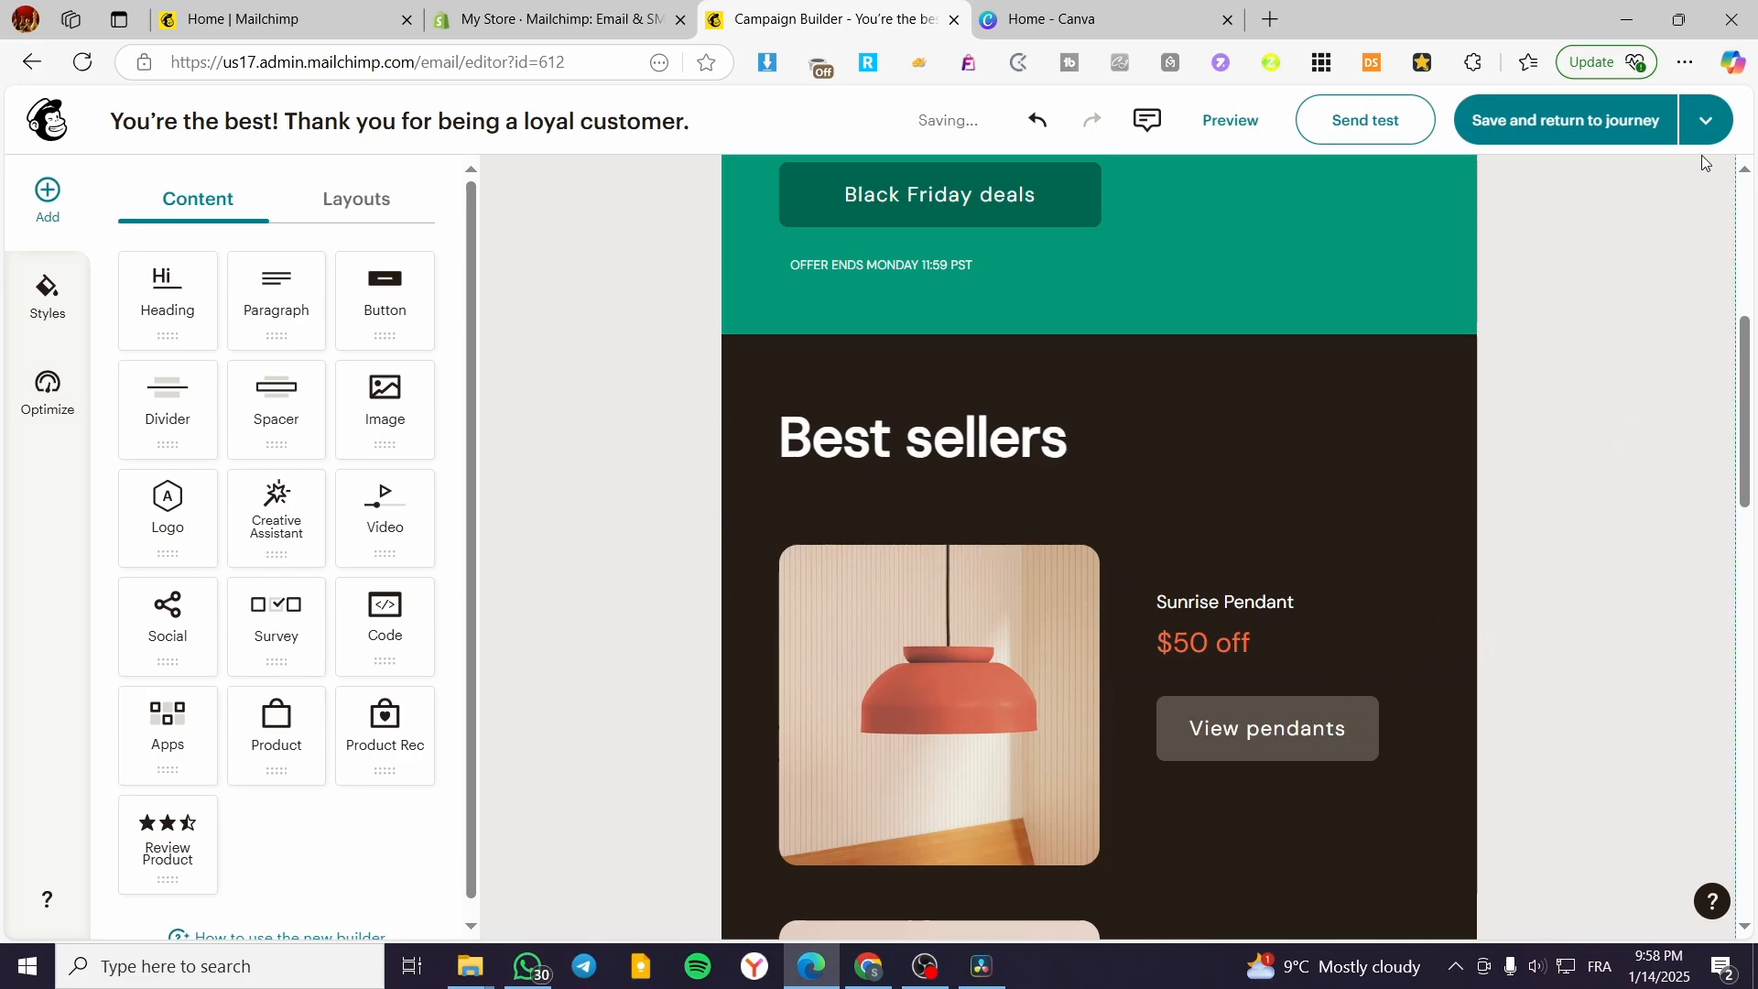
pyautogui.scroll(6, 1122, 316)
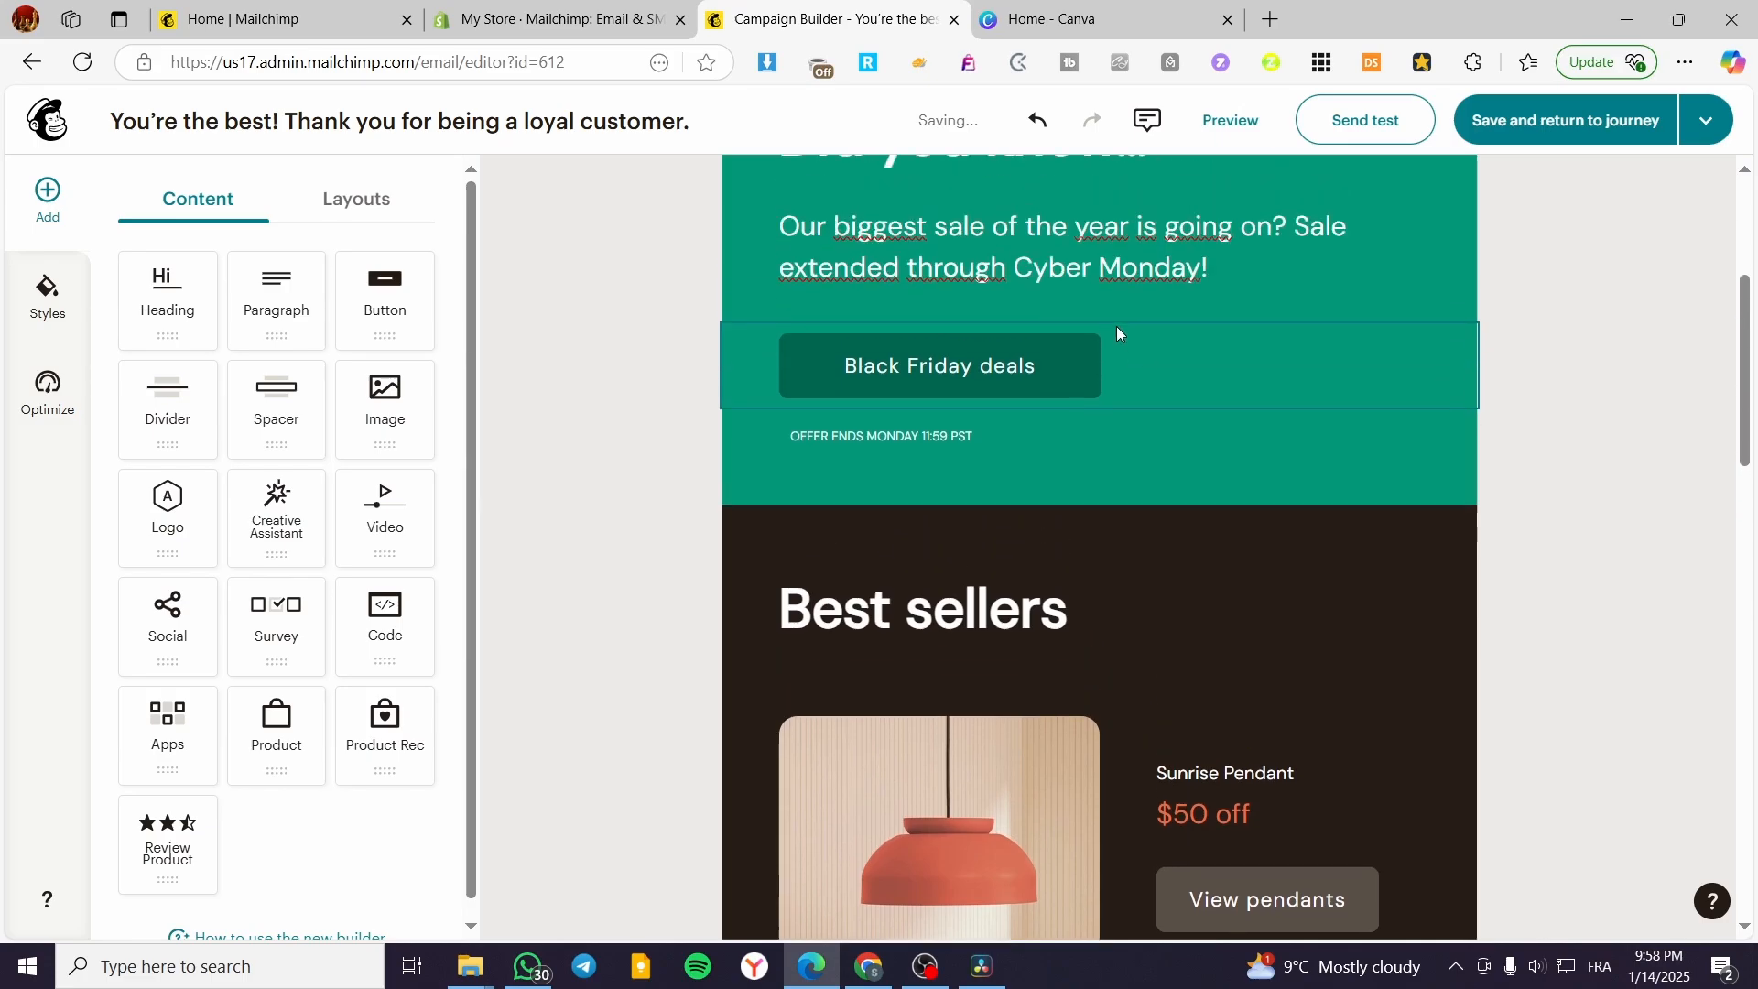
pyautogui.click(1506, 122)
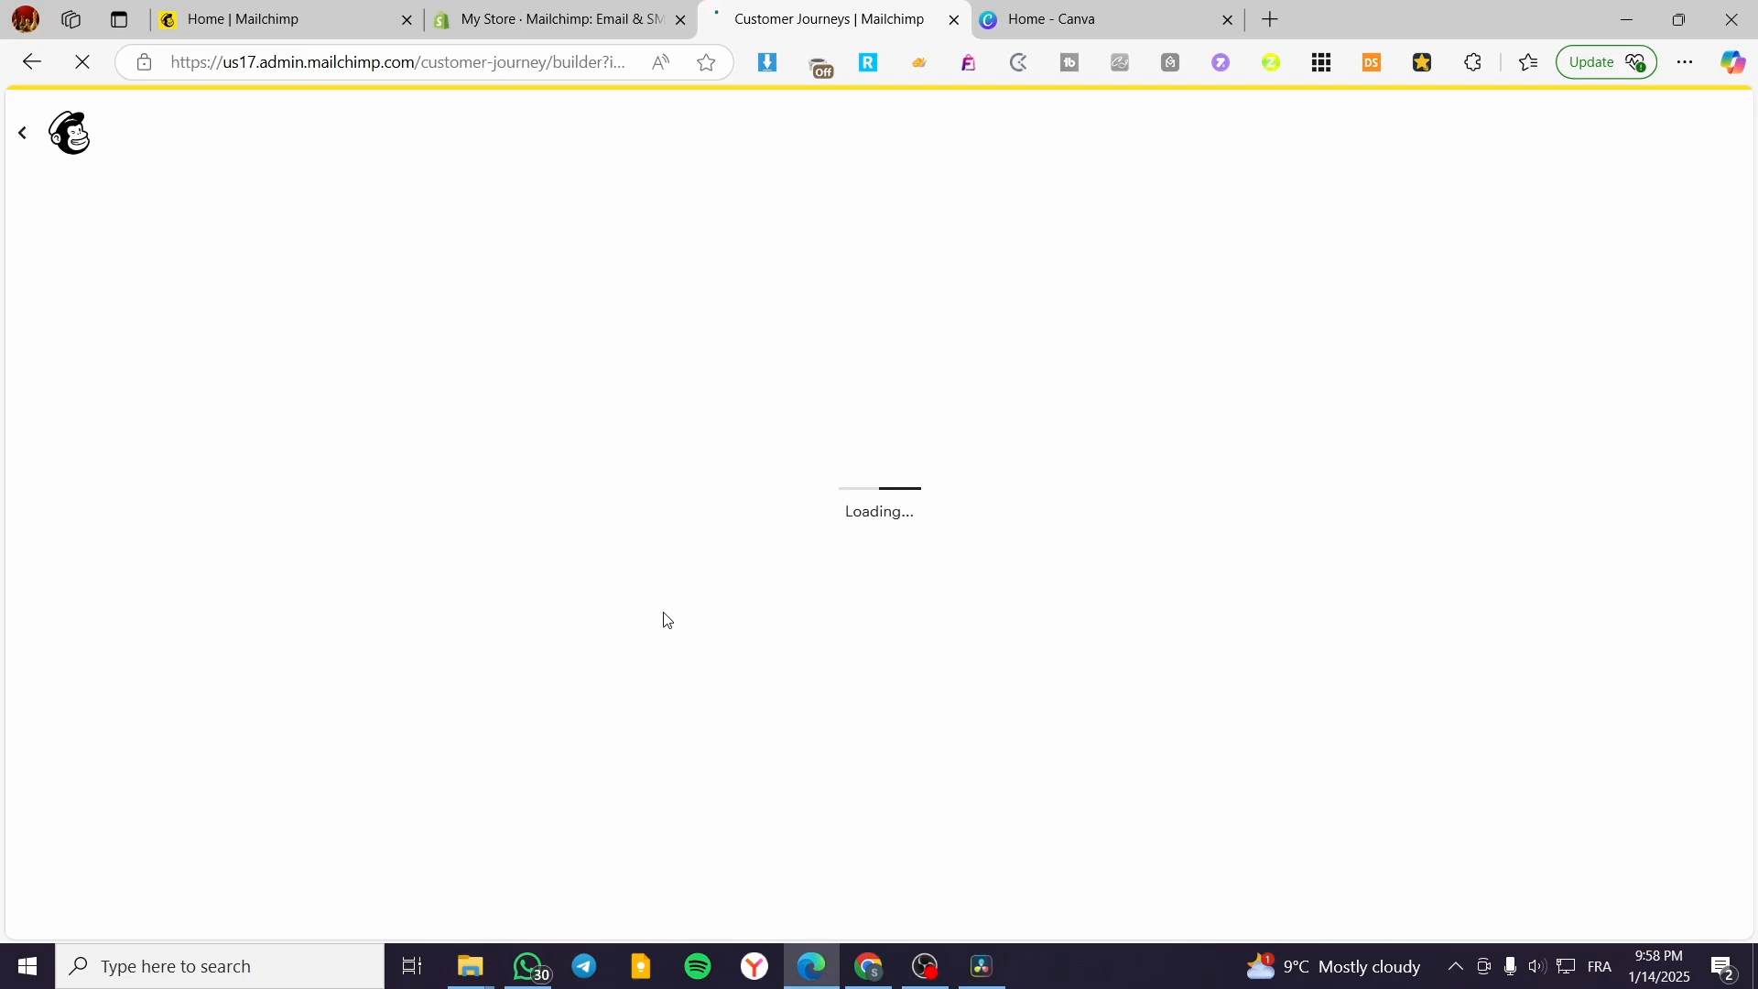
# Turn on the Thank Repeat Customers journey and continue to the recent journeys on the Customer Journeys overview.
pyautogui.click(1626, 148)
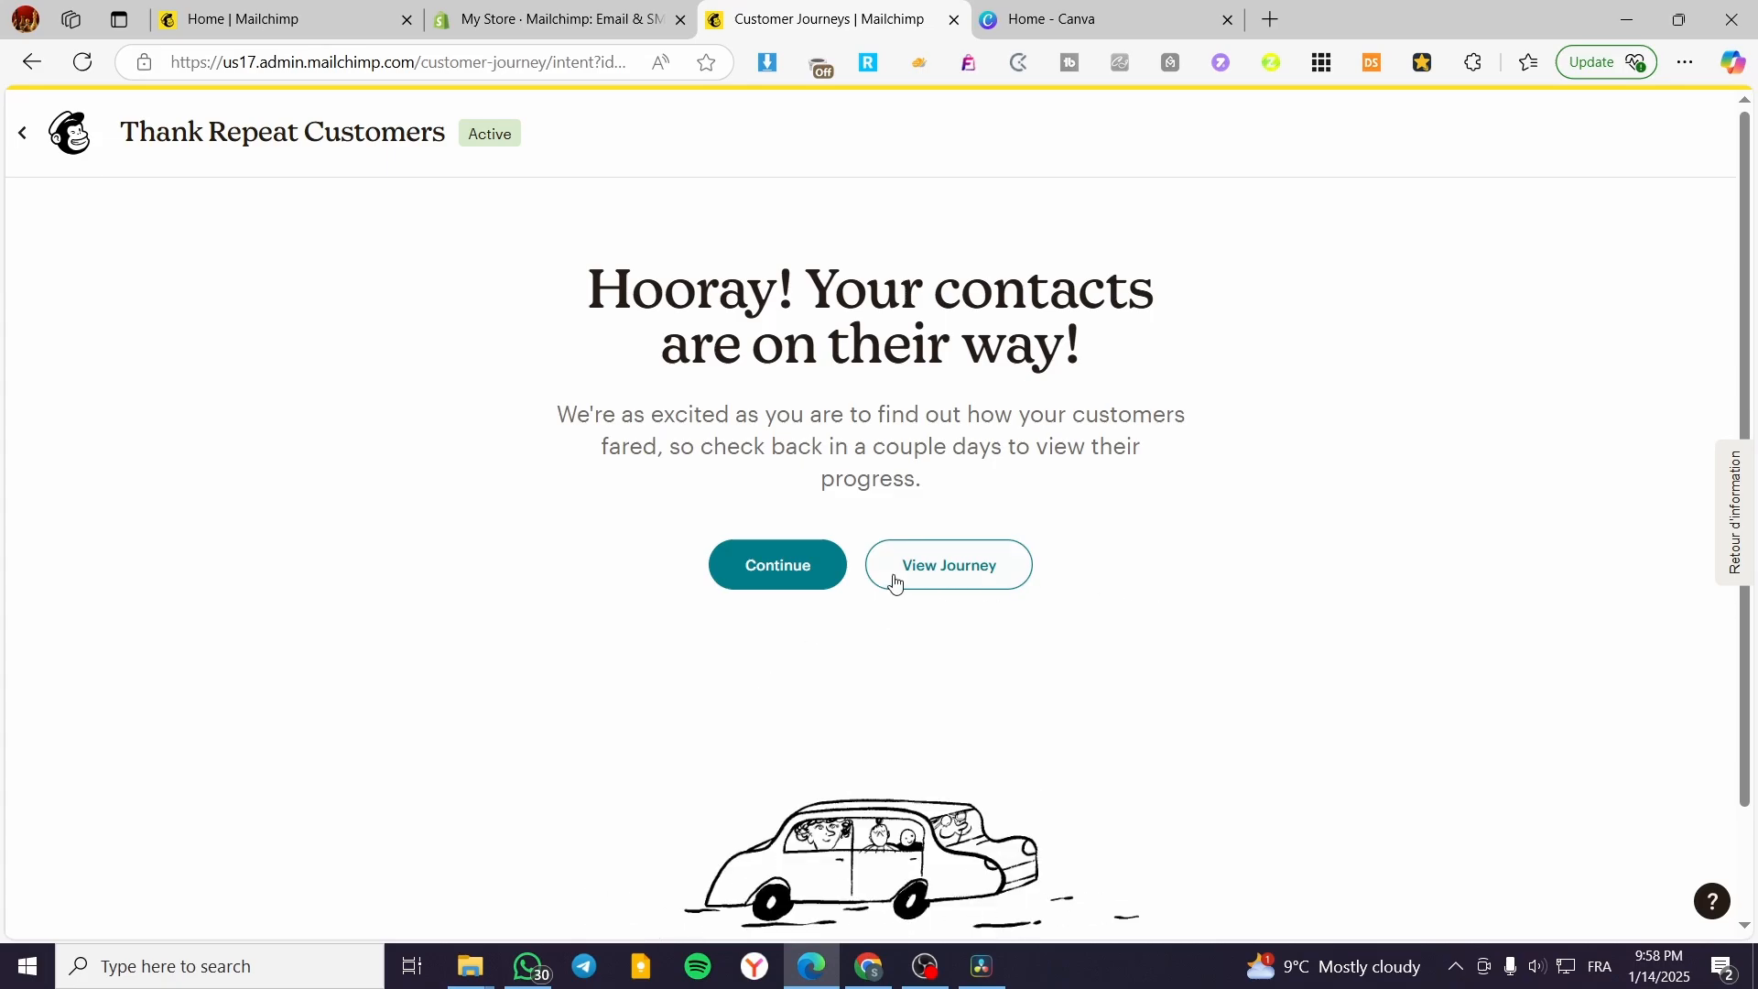
pyautogui.click(774, 567)
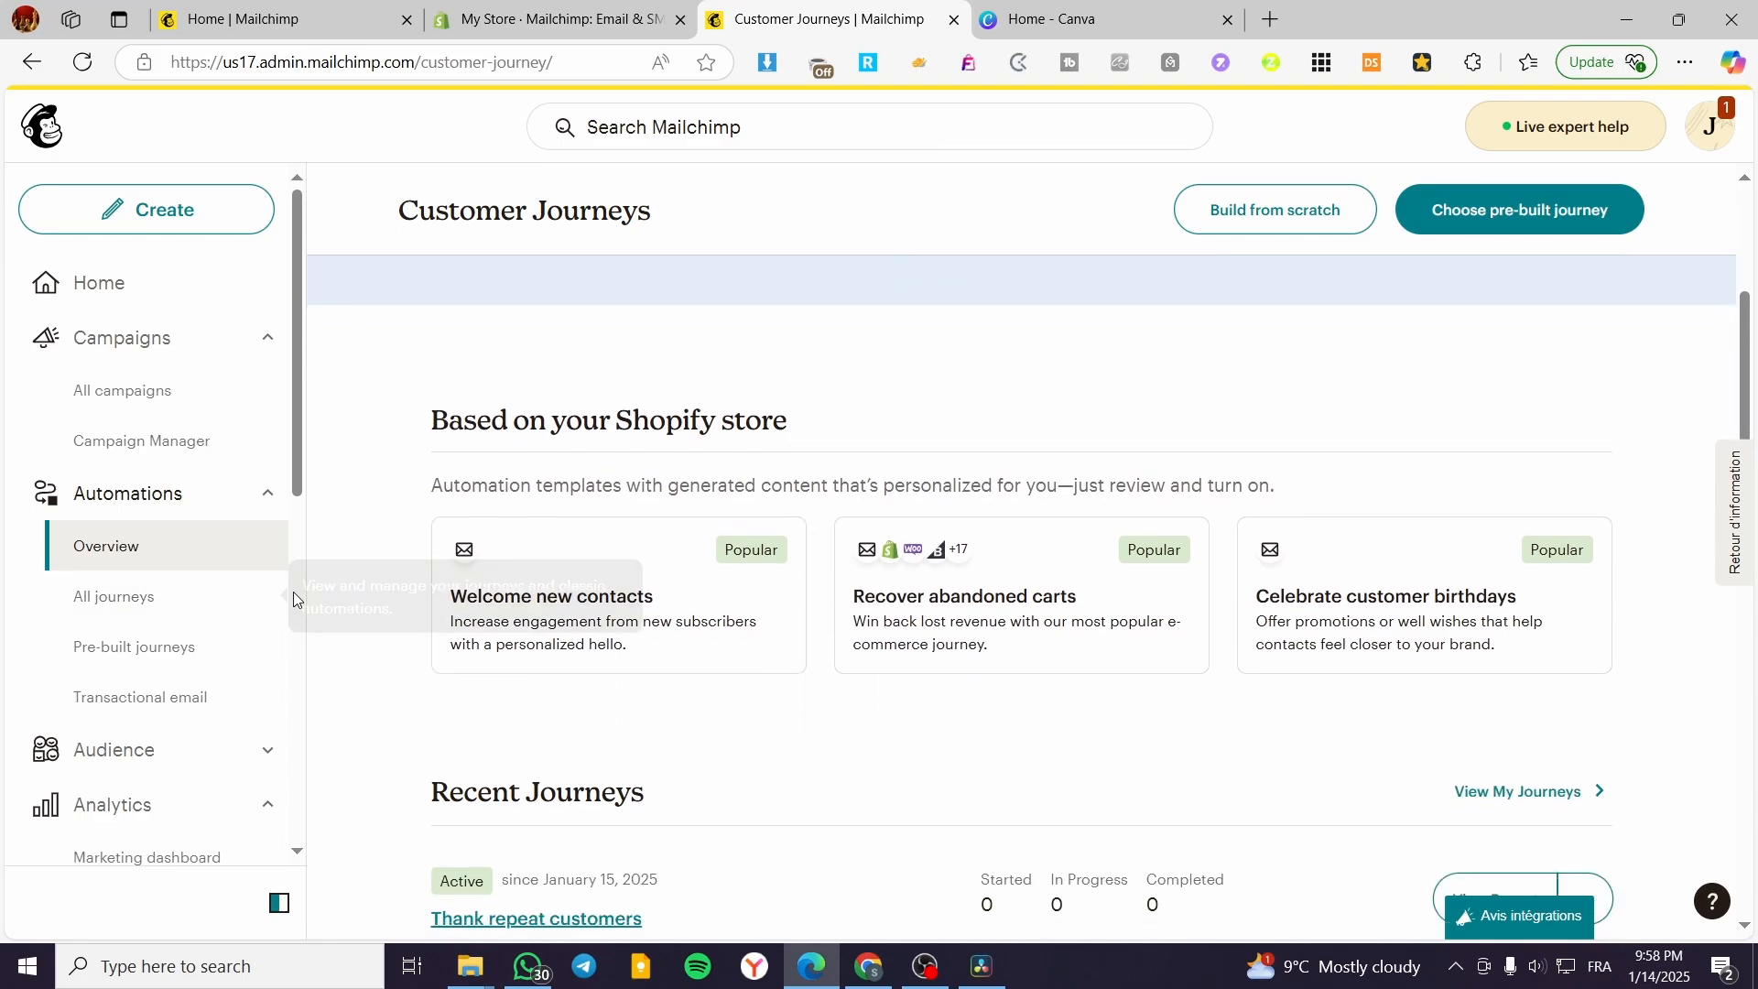
pyautogui.scroll(-3, 807, 618)
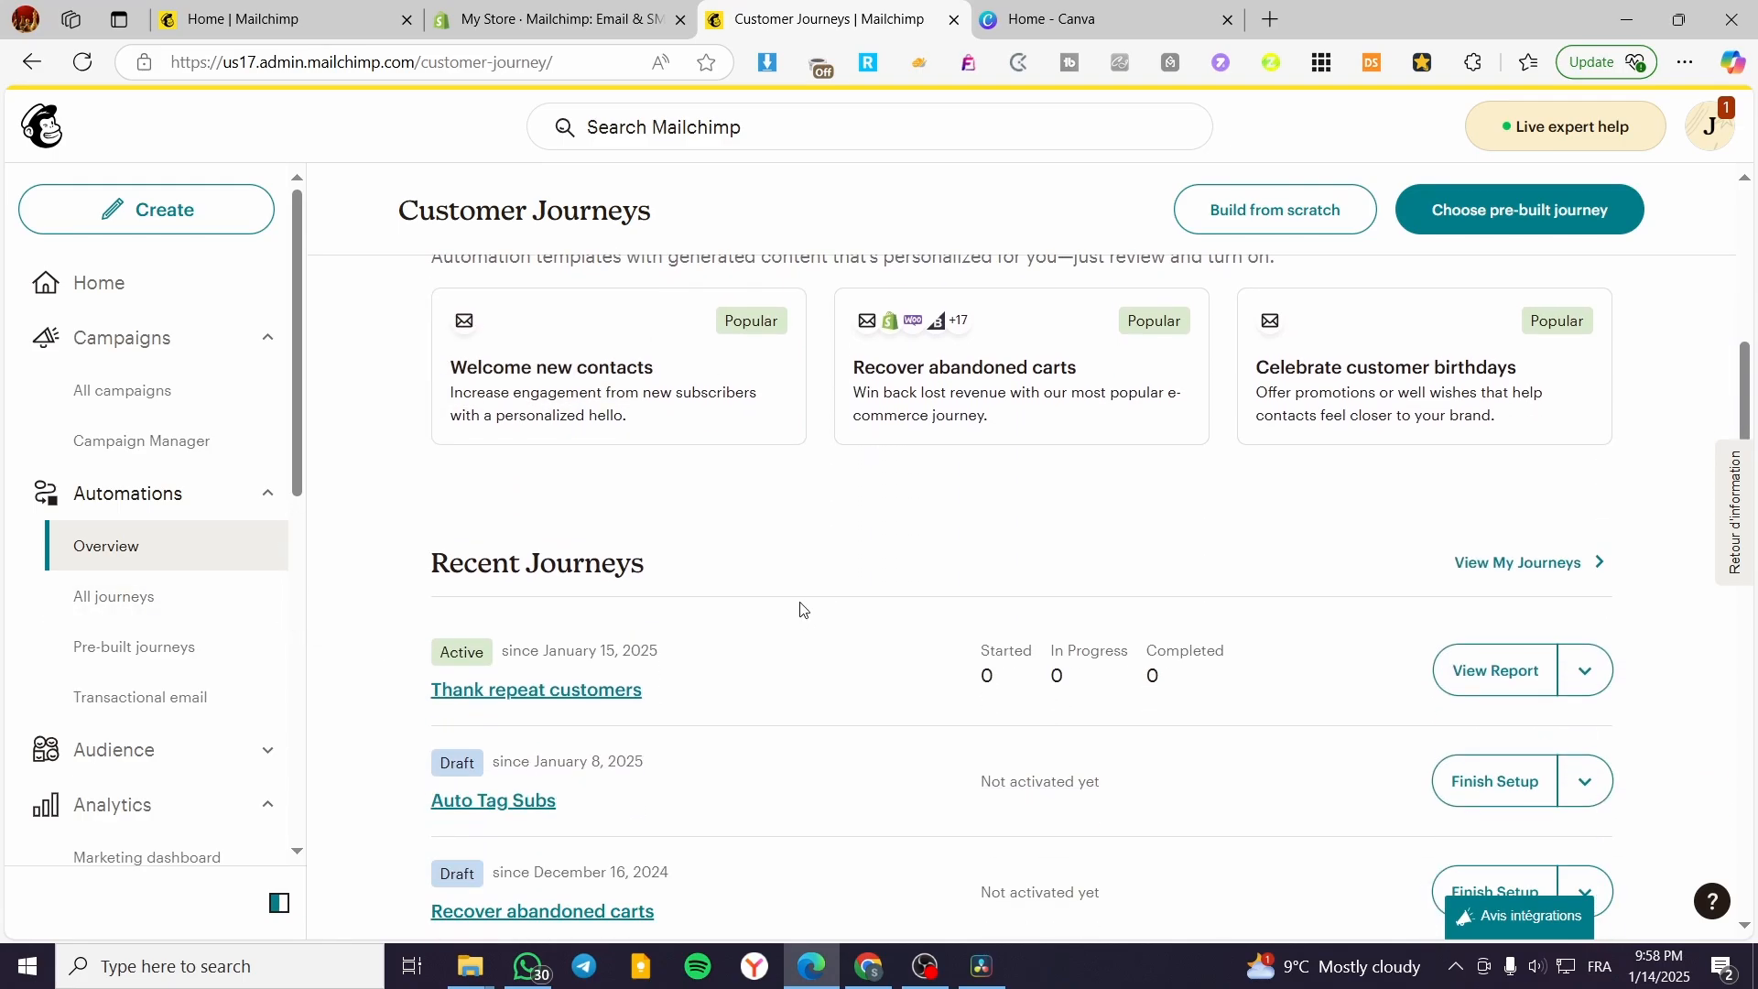